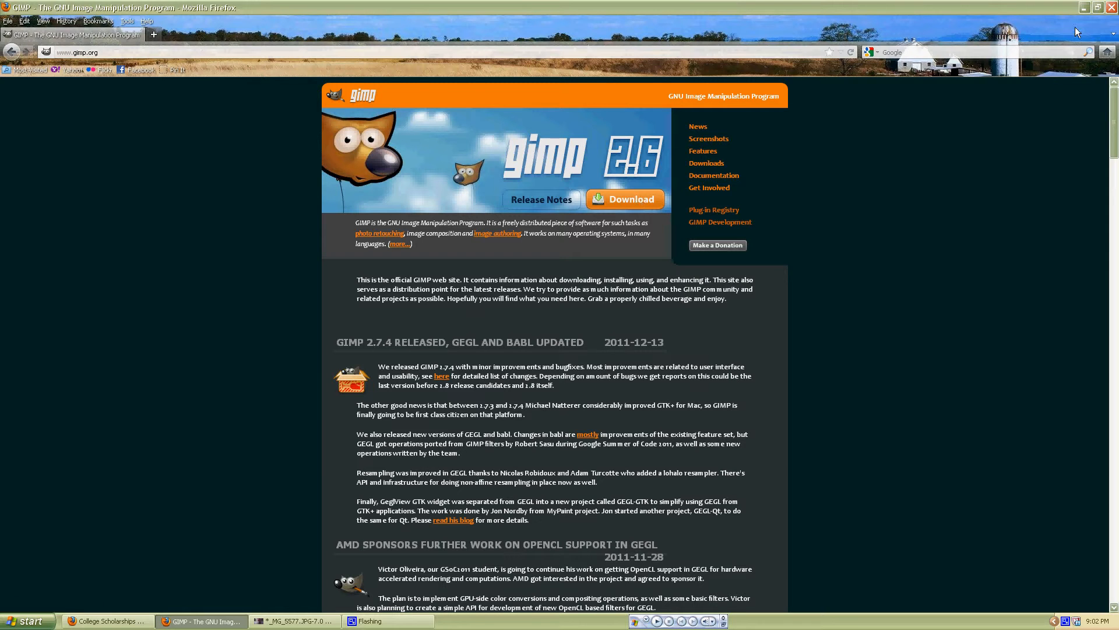
# - Close the browser window showing the GIMP website
pyautogui.click(1084, 8)
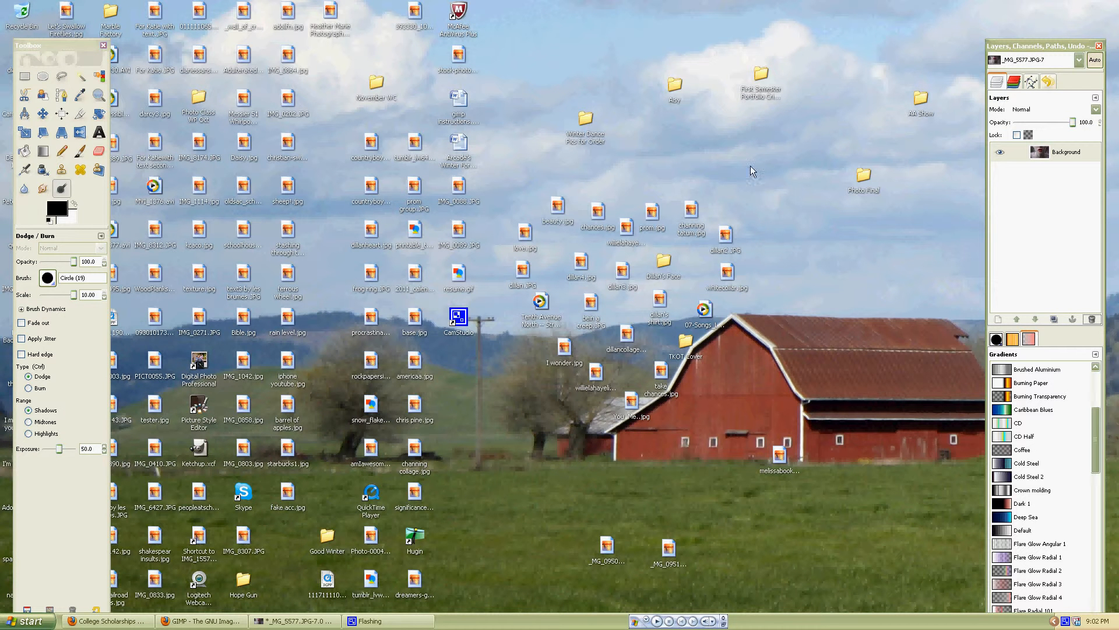
pyautogui.click(78, 59)
pyautogui.click(198, 621)
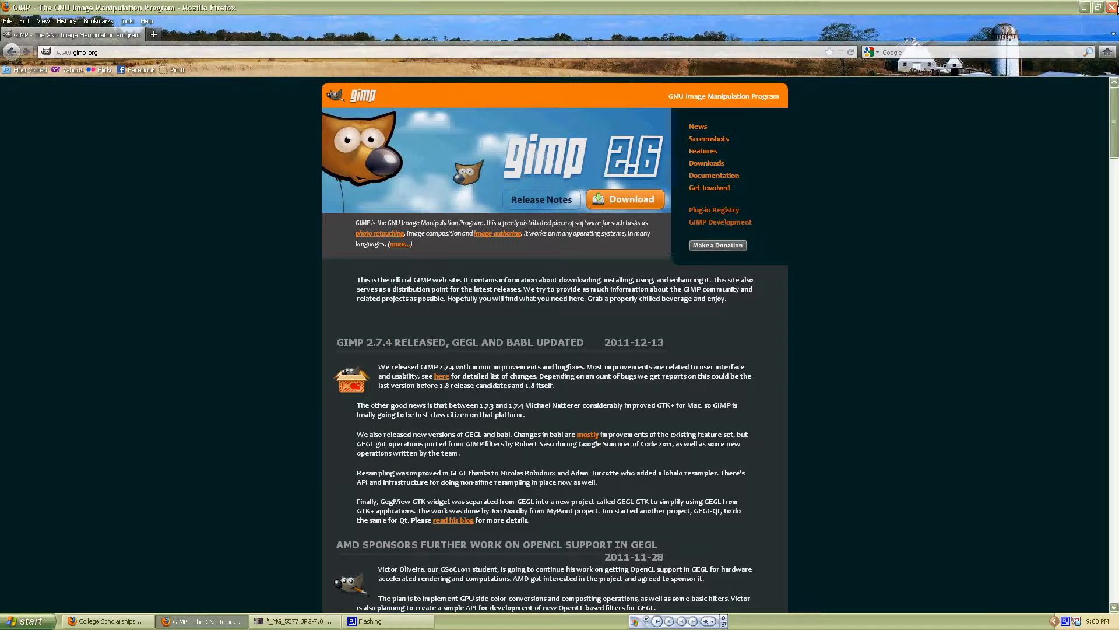
pyautogui.click(1112, 8)
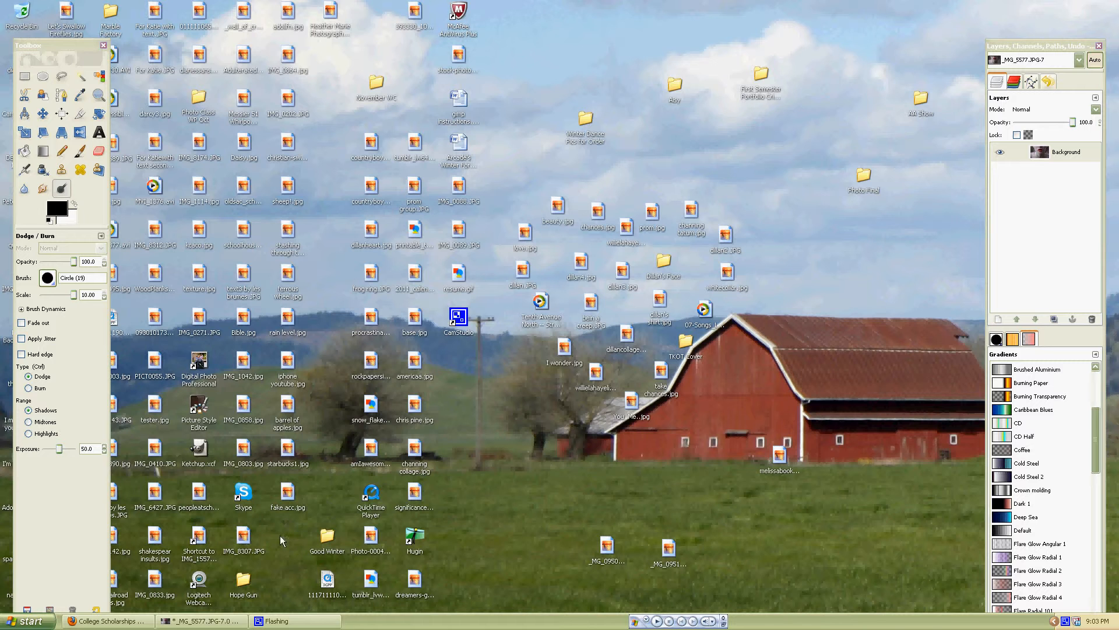
# - Bring up the open _MG_5577.JPG image and close it without saving its changes
pyautogui.click(200, 621)
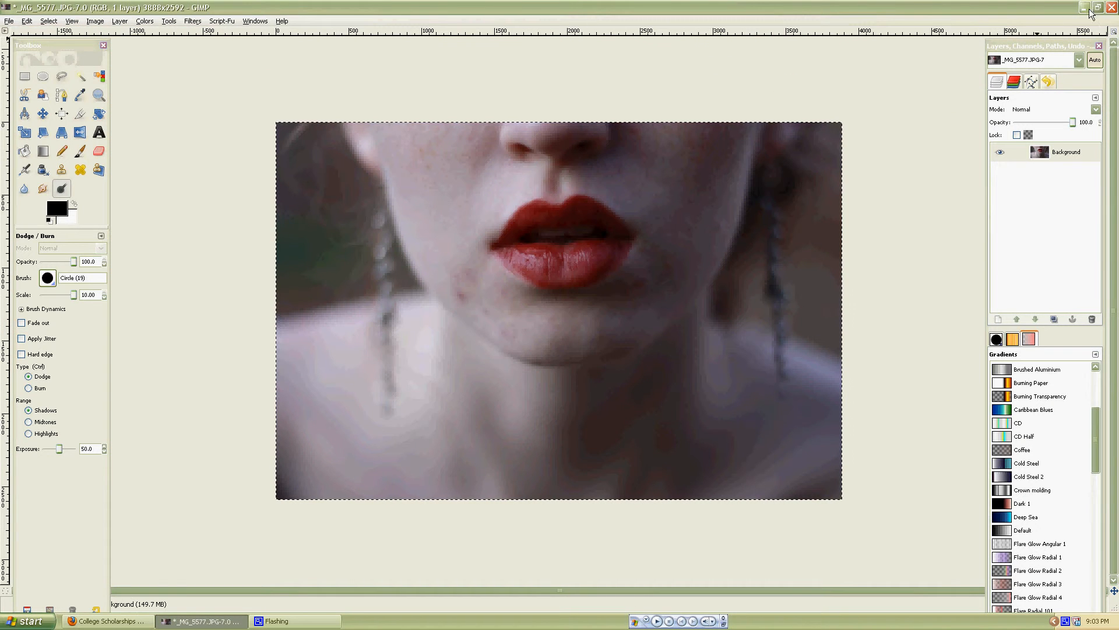
pyautogui.click(1111, 8)
pyautogui.click(557, 358)
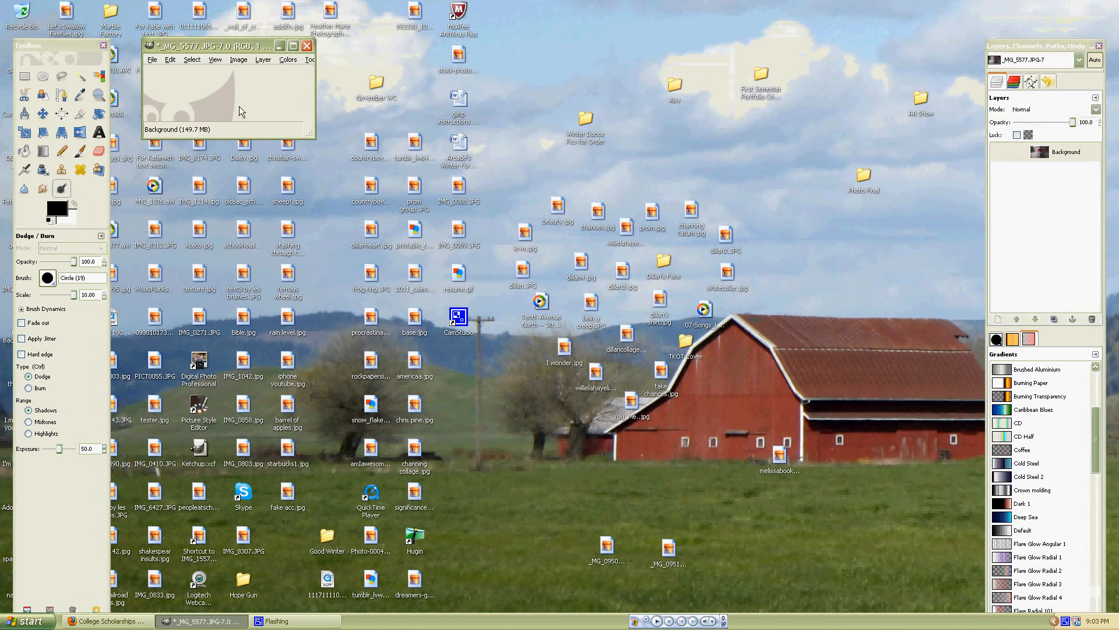
# - Reposition the toolbox and the empty image window so they sit next to each other without overlapping
pyautogui.moveTo(231, 50)
pyautogui.mouseDown()
pyautogui.moveTo(248, 44)
pyautogui.moveTo(240, 39)
pyautogui.mouseUp()
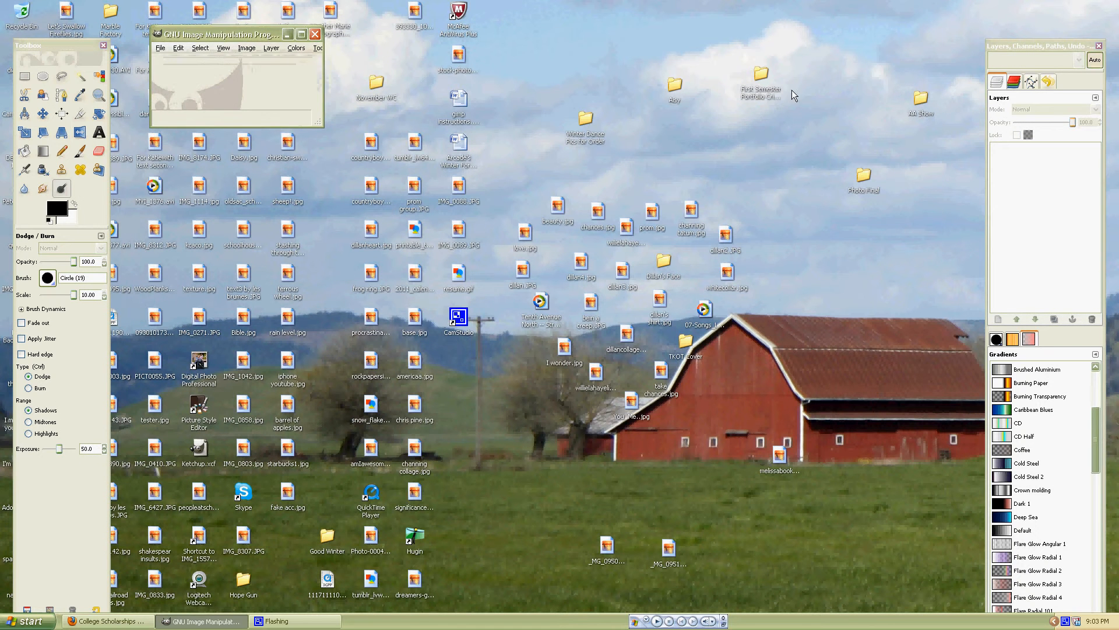
pyautogui.click(1049, 49)
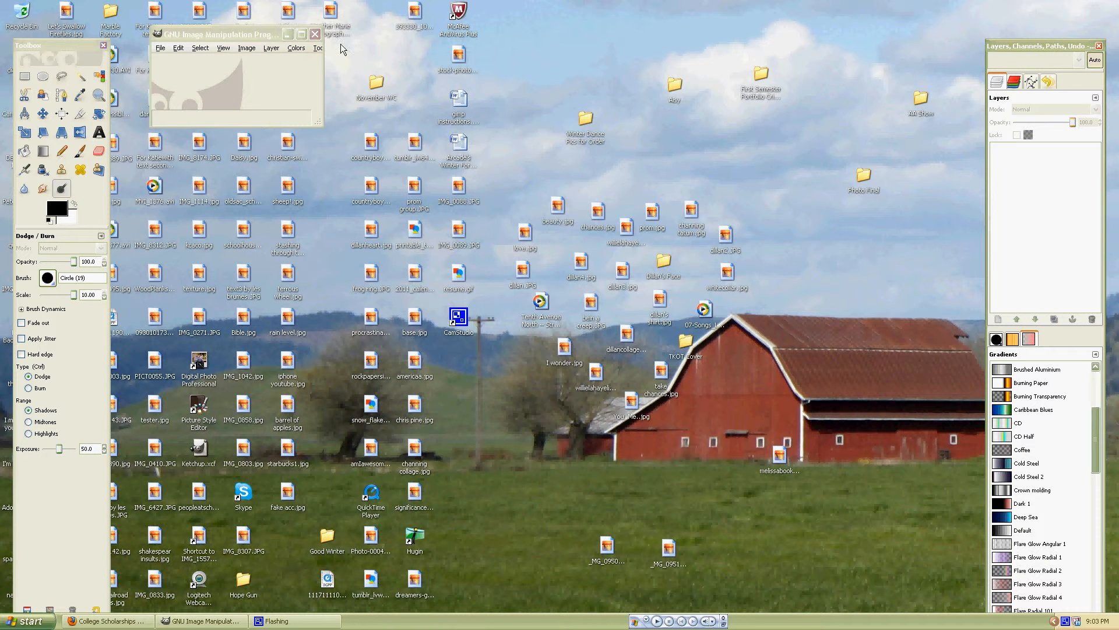
pyautogui.moveTo(73, 46); pyautogui.dragTo(91, 34)
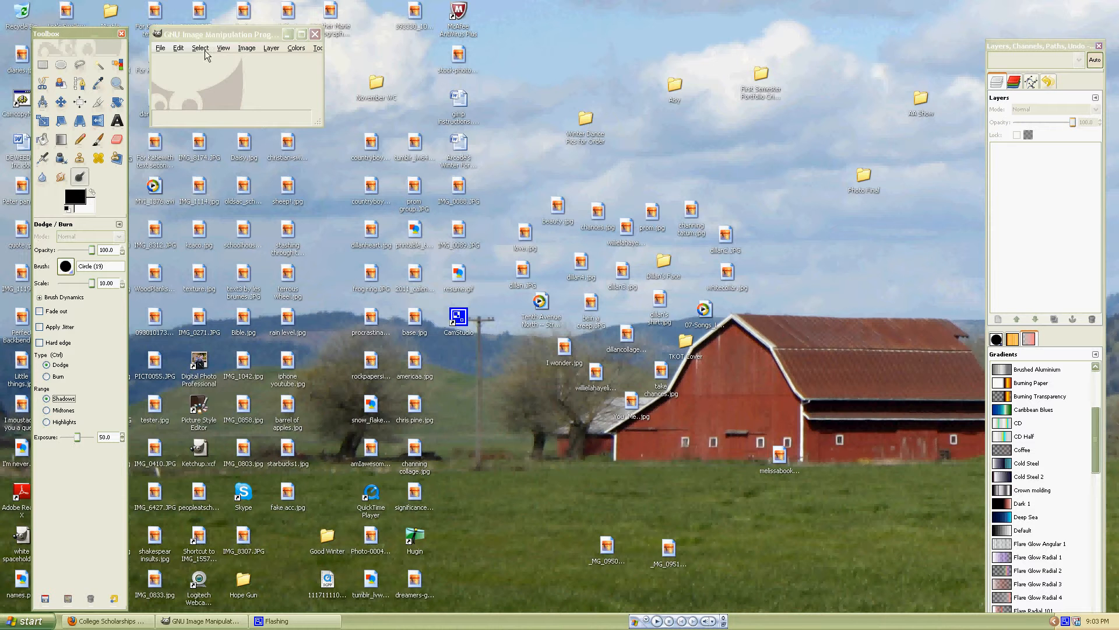
pyautogui.moveTo(212, 34)
pyautogui.mouseDown()
pyautogui.moveTo(260, 36)
pyautogui.moveTo(199, 60)
pyautogui.moveTo(210, 50)
pyautogui.mouseUp()
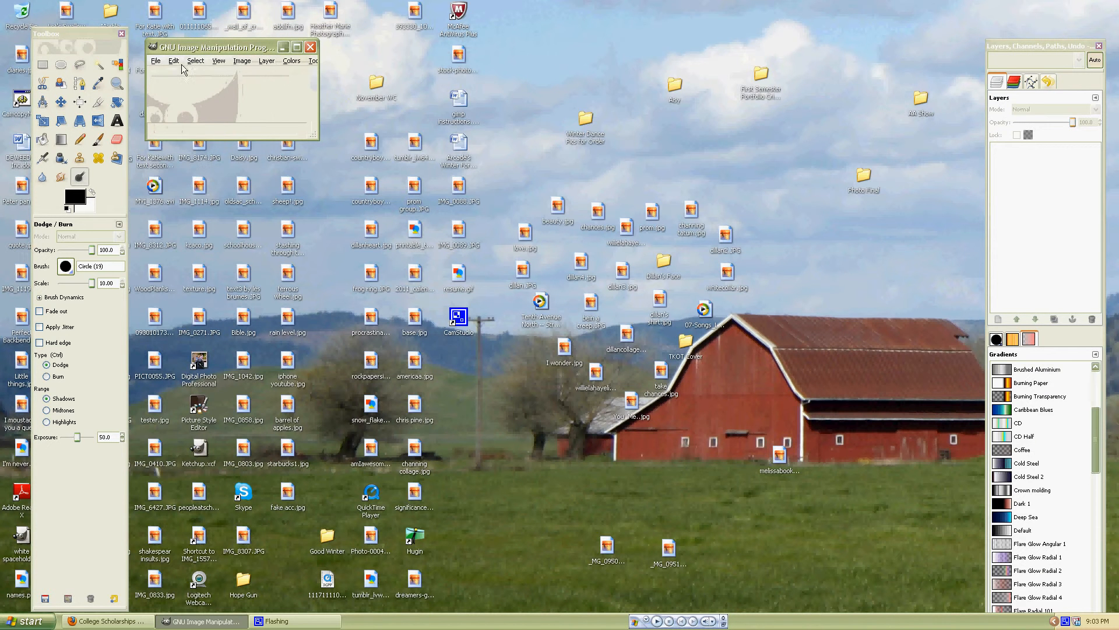
# - Examine the templates and size units offered for a new image, and leave without creating one
pyautogui.click(157, 61)
pyautogui.click(180, 80)
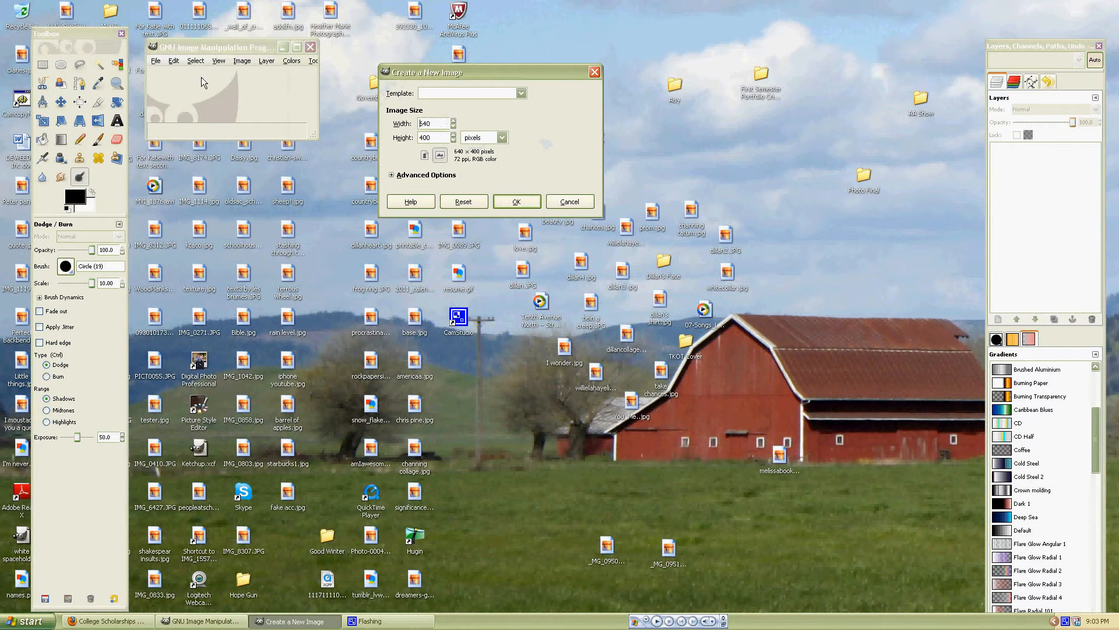
pyautogui.click(470, 97)
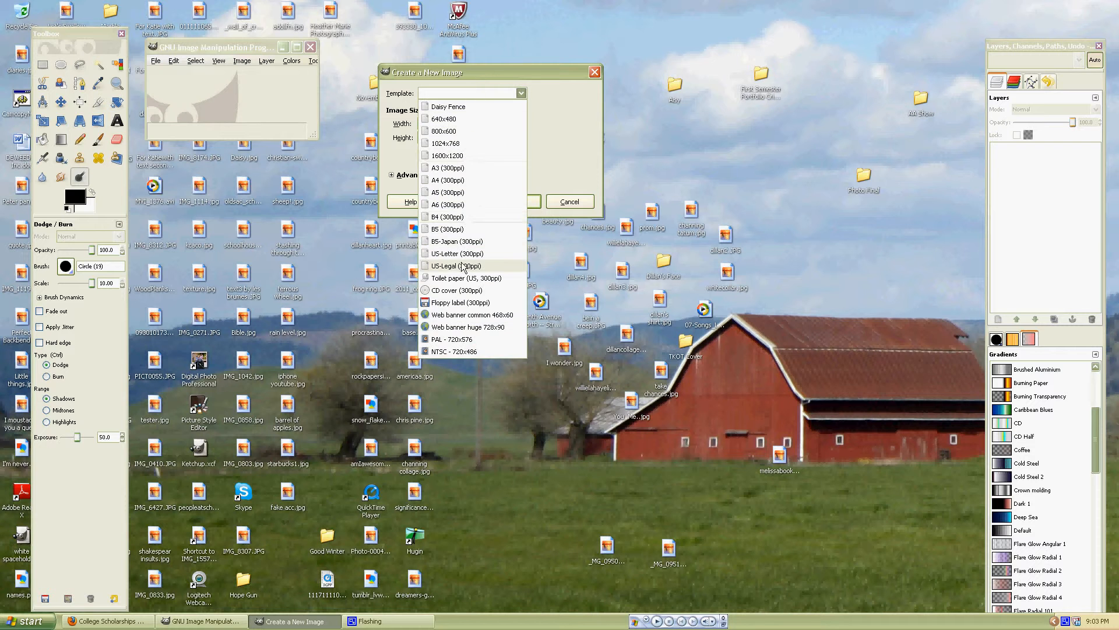
pyautogui.click(543, 166)
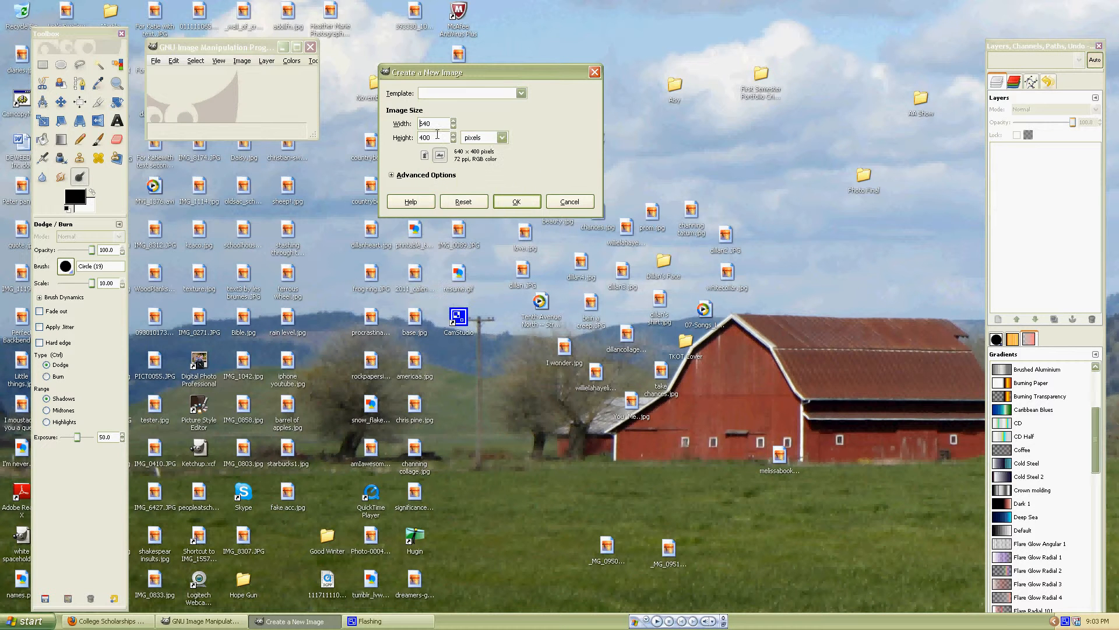
pyautogui.click(492, 138)
pyautogui.click(489, 153)
pyautogui.click(500, 137)
pyautogui.click(499, 169)
pyautogui.click(573, 202)
# - Open the photo _MG_5577.JPG in a maximized window and shift the layers dock slightly inward
pyautogui.click(156, 60)
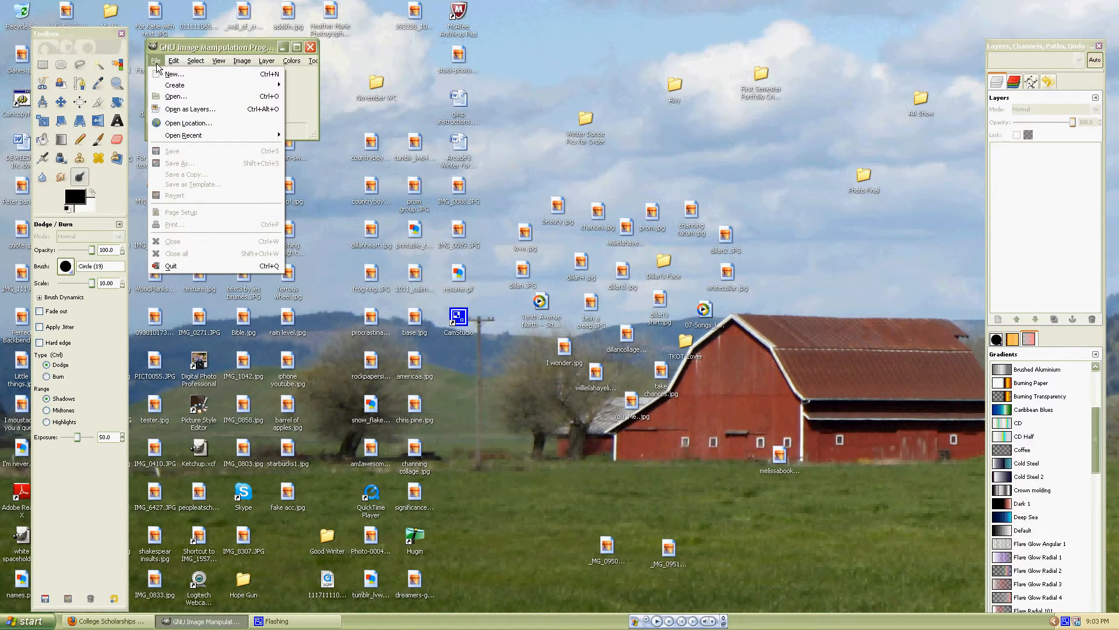
pyautogui.click(177, 102)
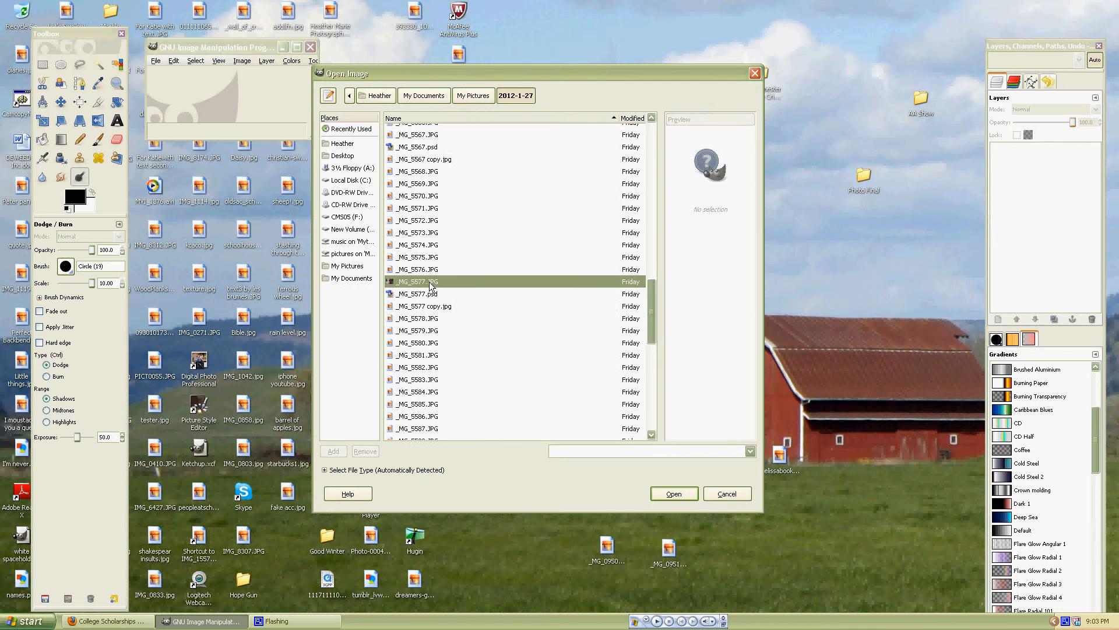
pyautogui.click(675, 495)
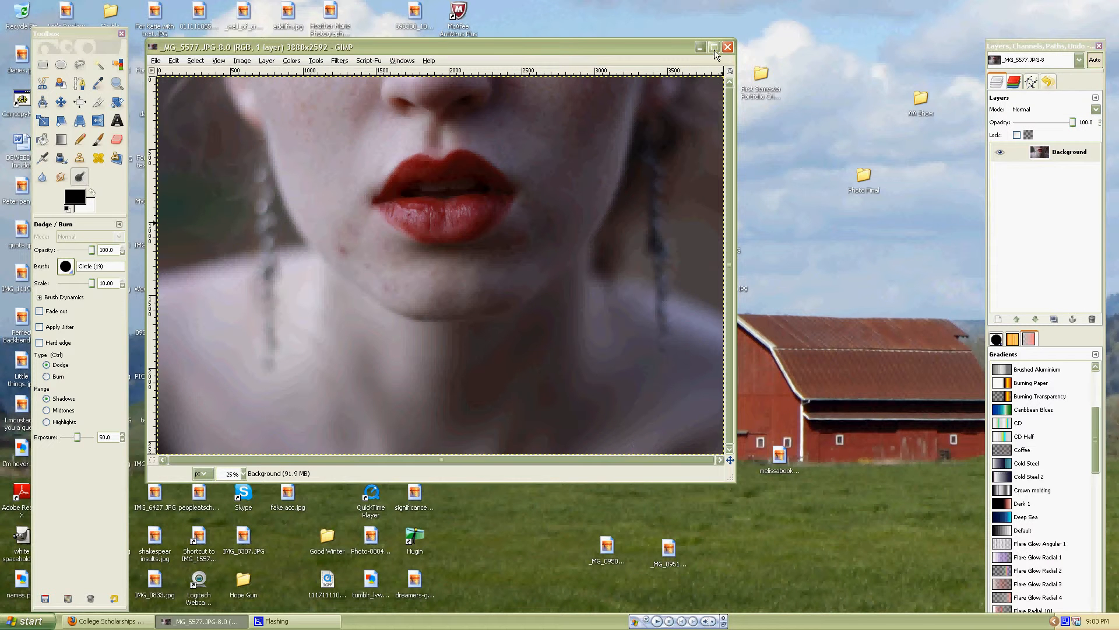
pyautogui.click(714, 48)
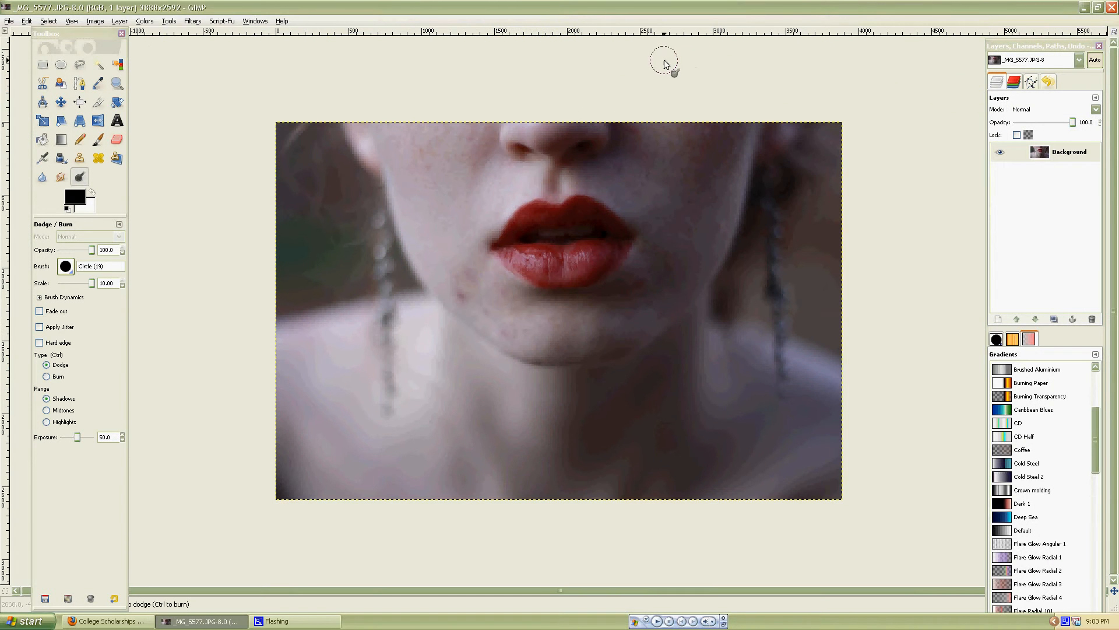
pyautogui.click(1027, 48)
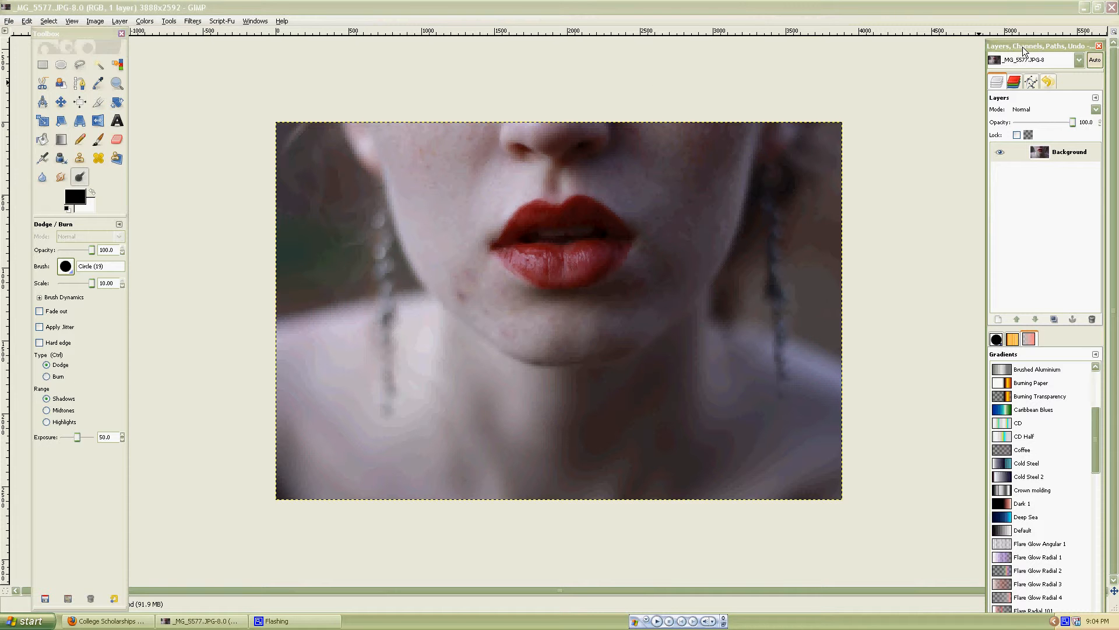
pyautogui.moveTo(1023, 47); pyautogui.dragTo(1005, 48)
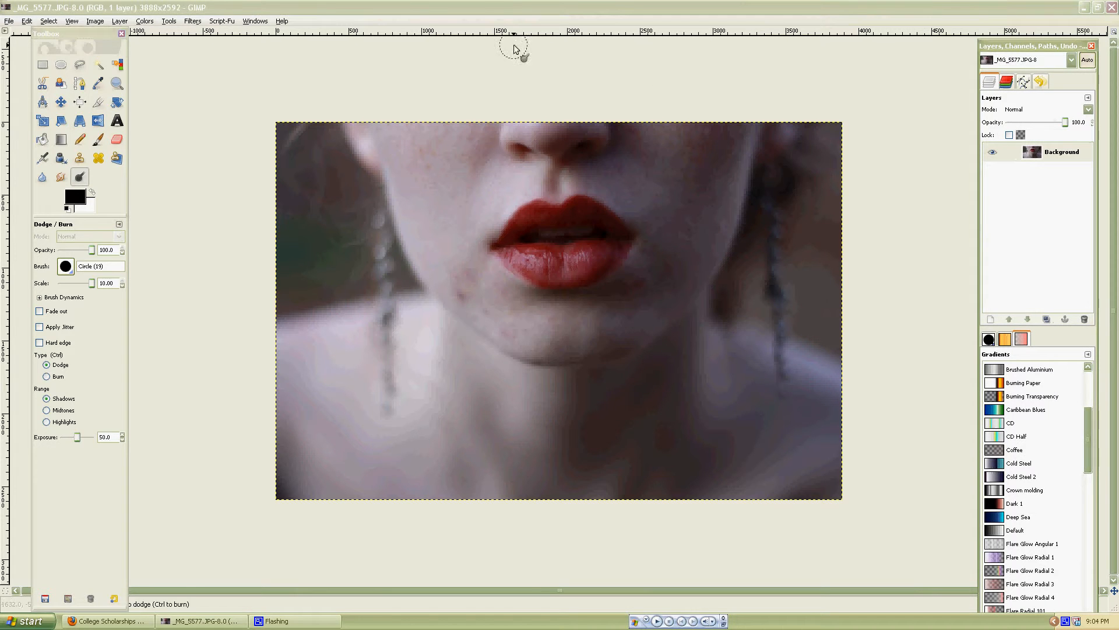
# - Review the available dockable dialogs, the dock's channels, paths and undo history views, and the layer blend modes
pyautogui.click(254, 21)
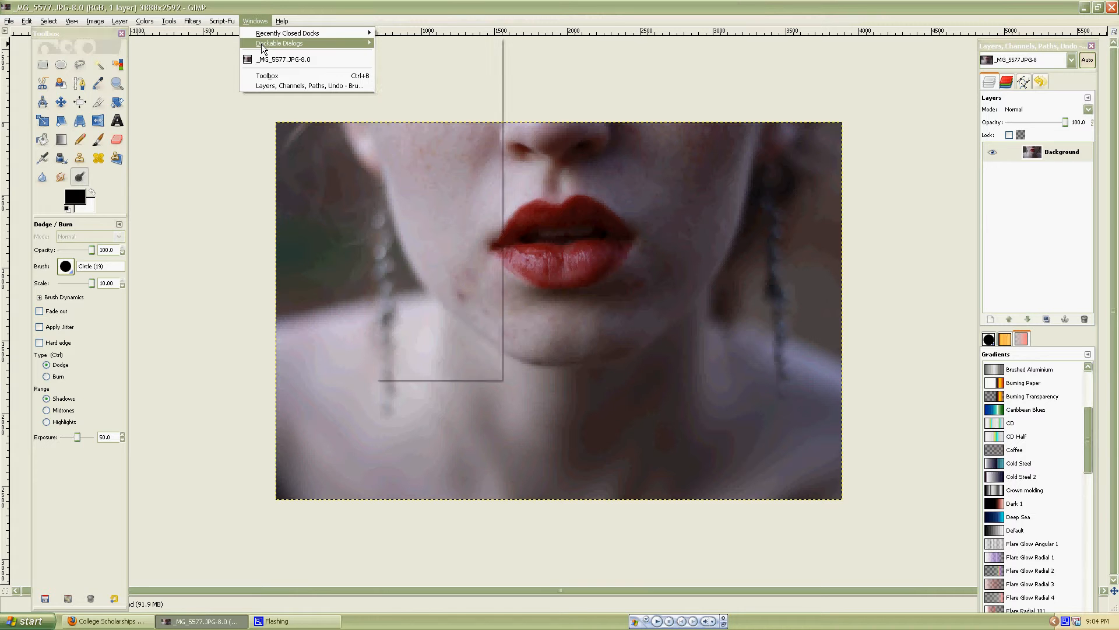
pyautogui.moveTo(262, 48)
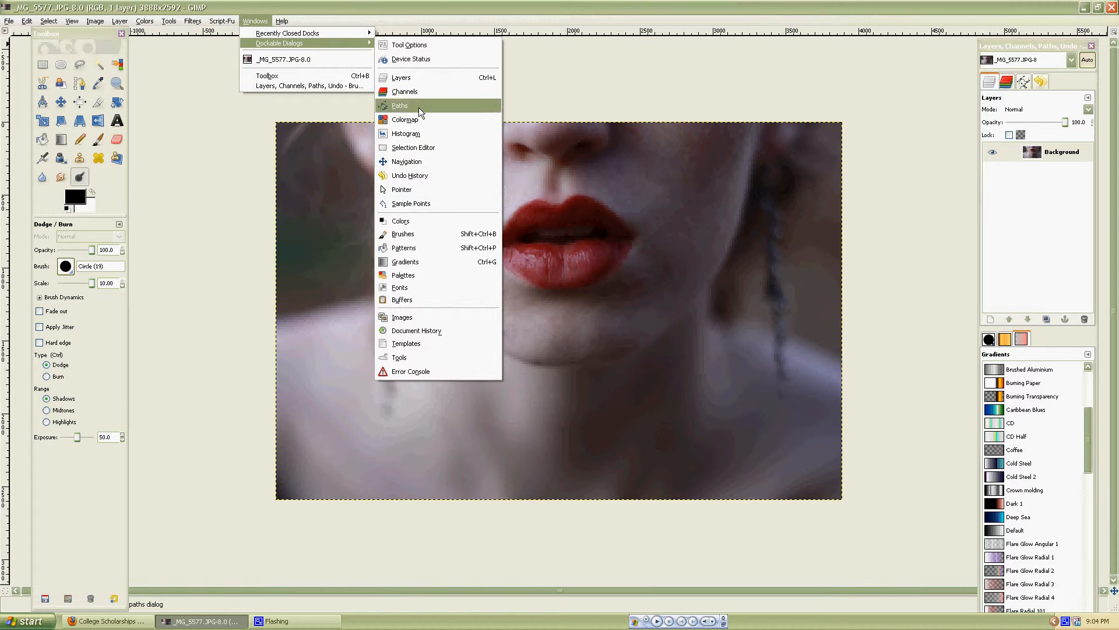
pyautogui.click(739, 85)
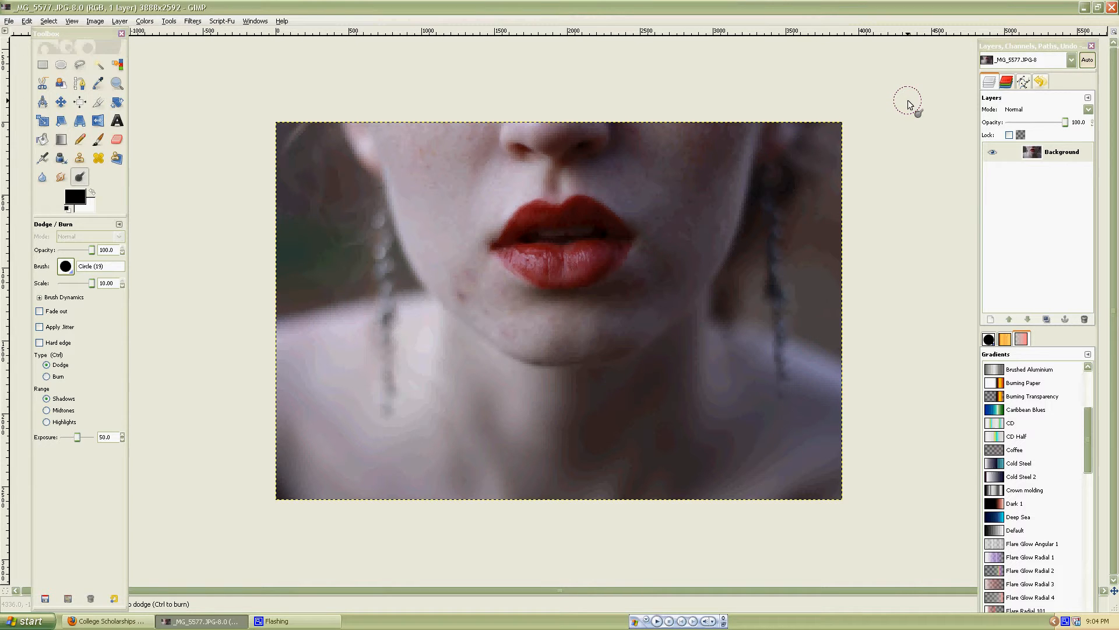
pyautogui.click(1007, 83)
pyautogui.click(1024, 83)
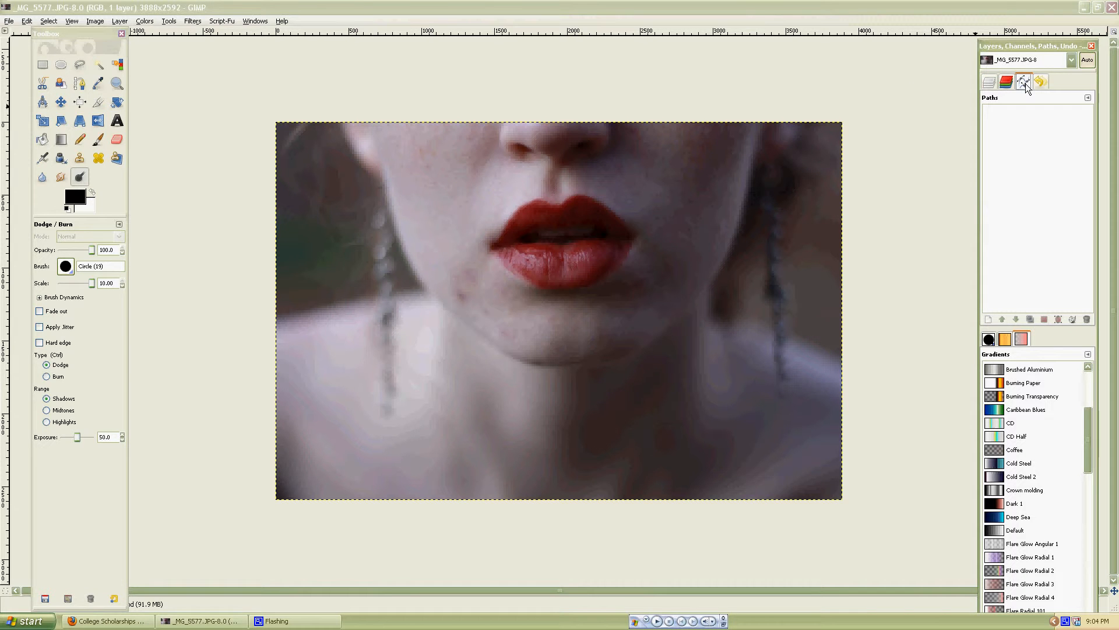
pyautogui.click(1040, 84)
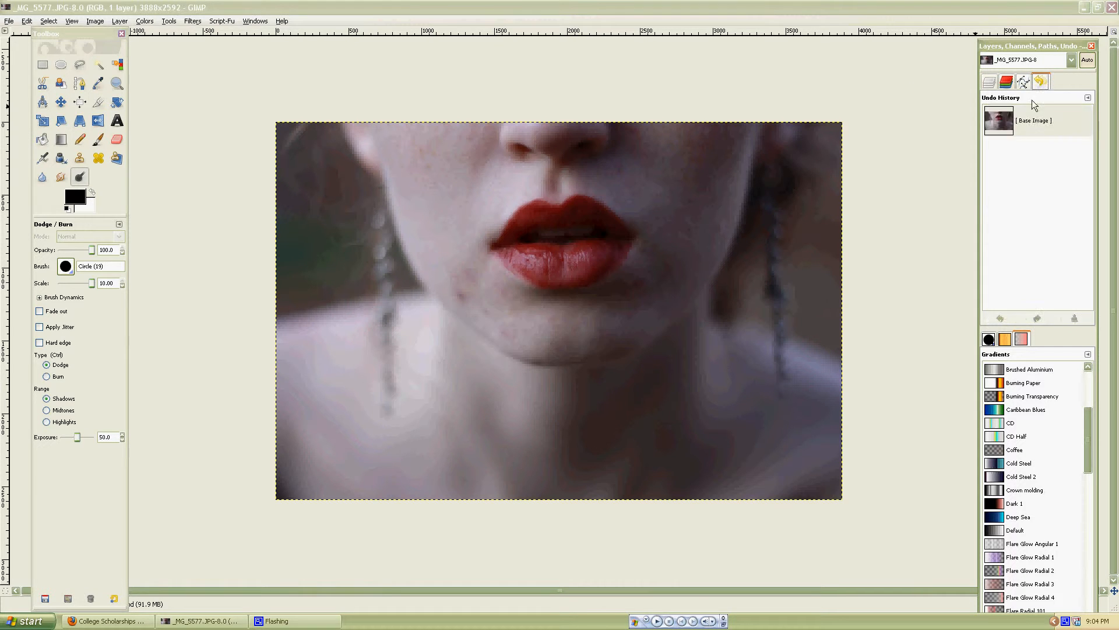
pyautogui.click(990, 83)
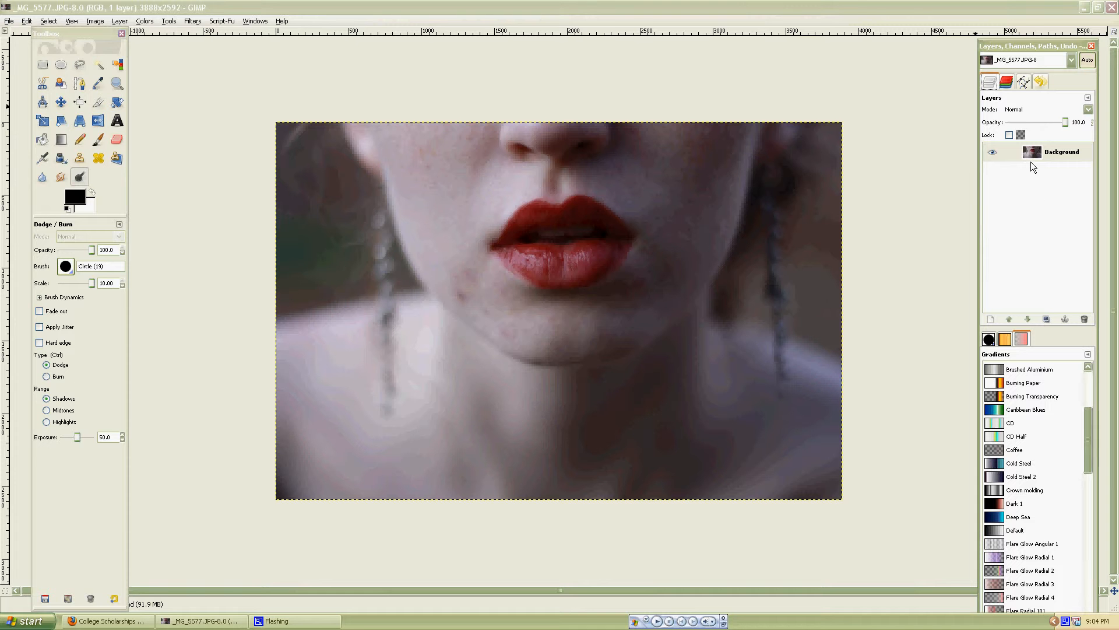
pyautogui.click(1088, 110)
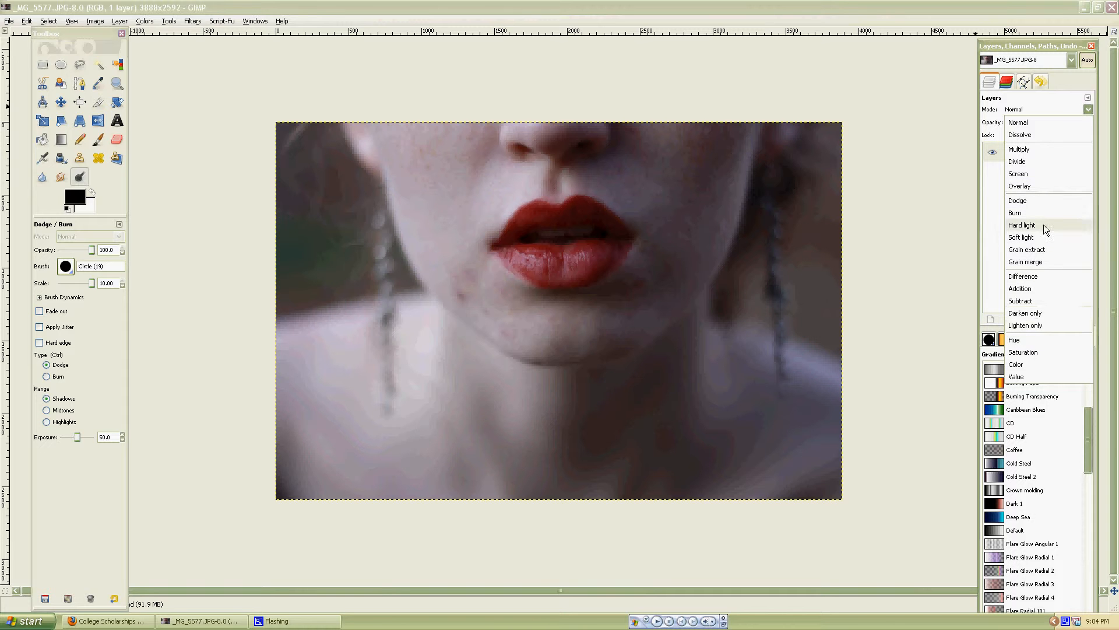
pyautogui.click(999, 208)
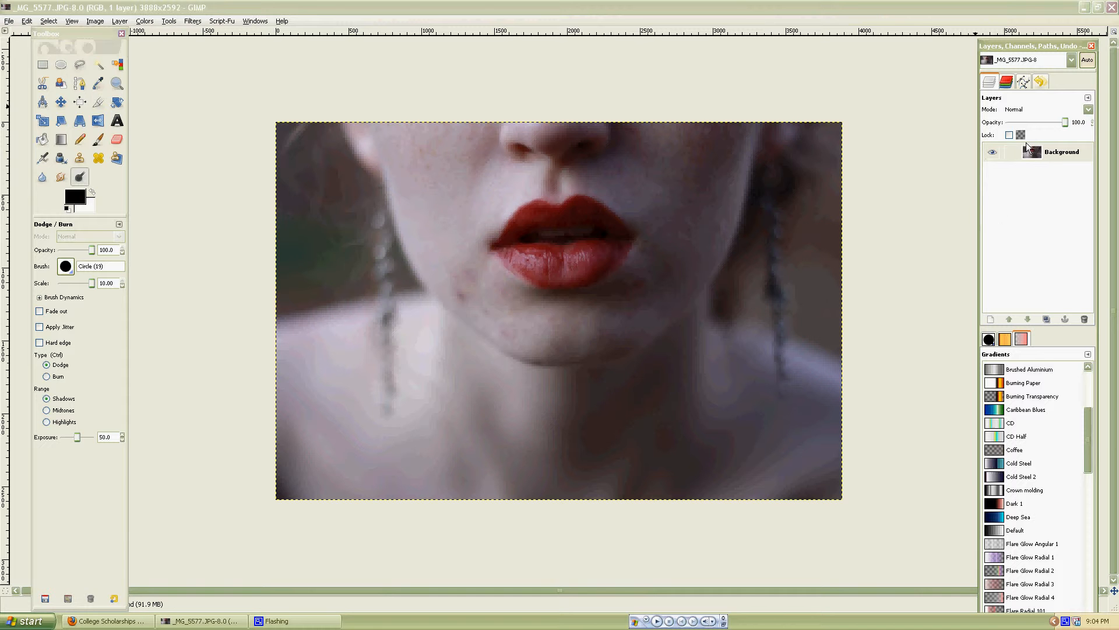
# - Try the Background layer at about 50 opacity, restore it to 100, and toggle the layer's visibility off and on
pyautogui.moveTo(1049, 125); pyautogui.dragTo(1037, 121)
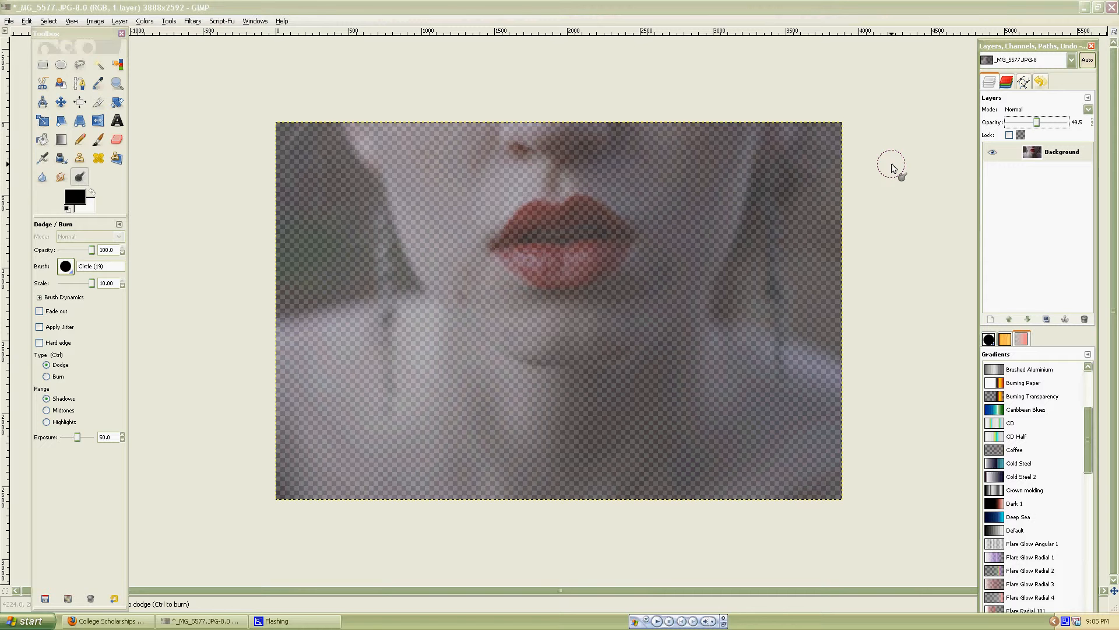
pyautogui.moveTo(1036, 122); pyautogui.dragTo(1071, 127)
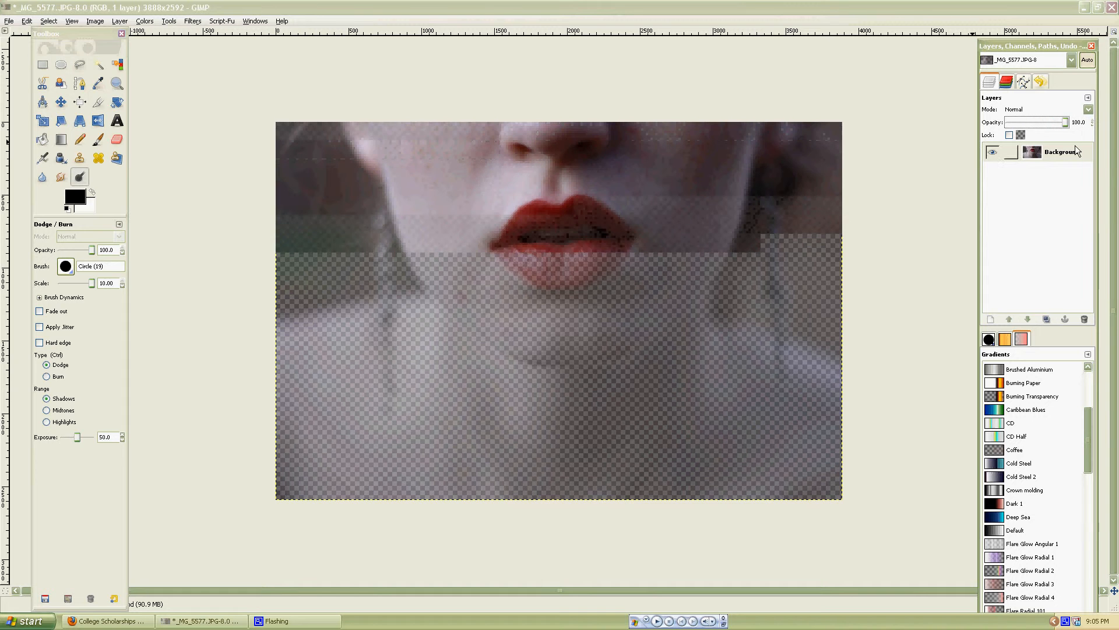
pyautogui.click(992, 153)
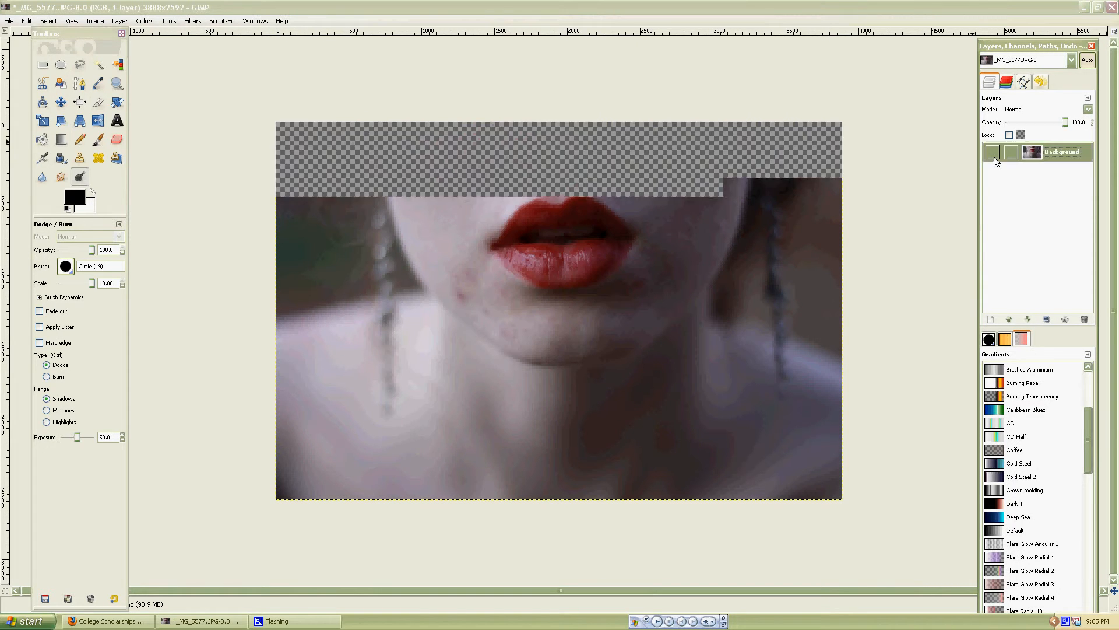
pyautogui.click(993, 153)
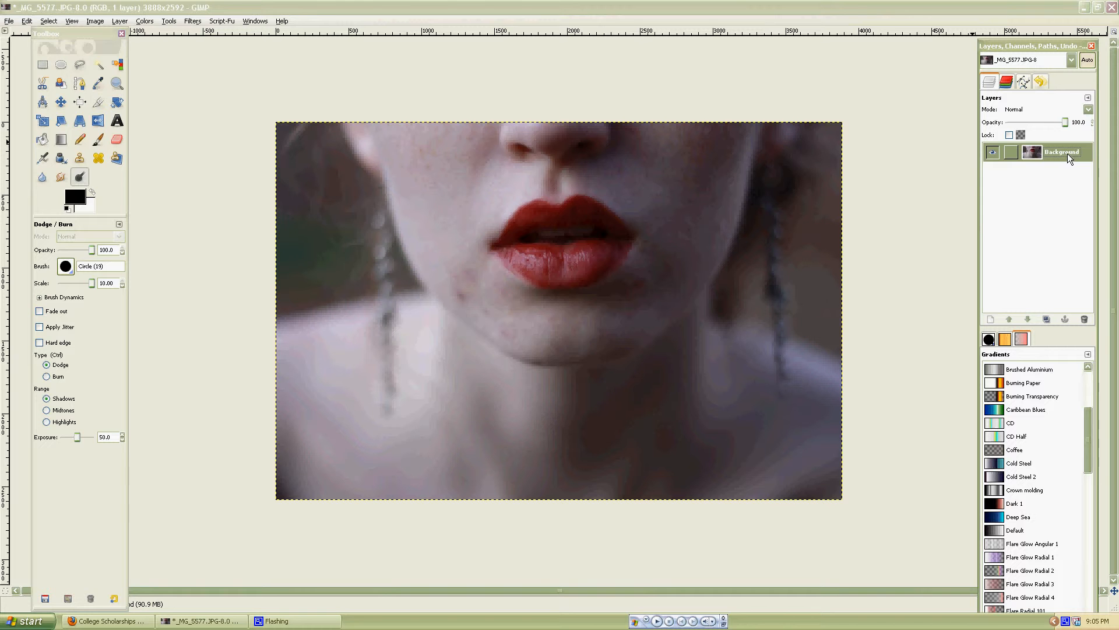
# - Try an Eraser stroke across the cheek beside the lips and undo it
pyautogui.click(120, 141)
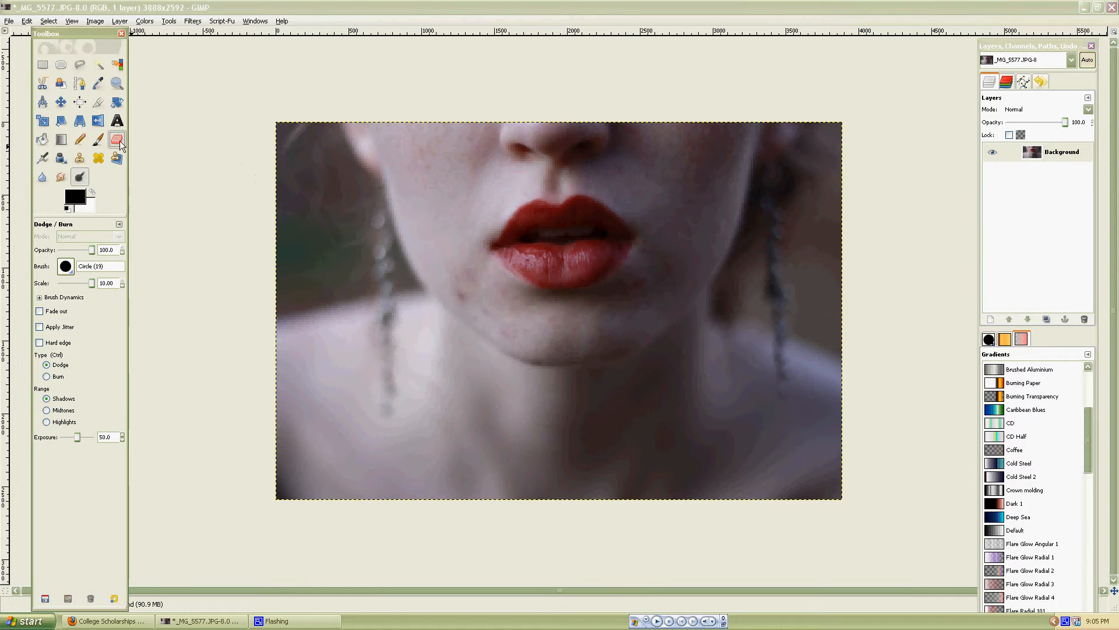
pyautogui.moveTo(325, 174)
pyautogui.mouseDown()
pyautogui.moveTo(468, 246)
pyautogui.moveTo(423, 196)
pyautogui.moveTo(414, 280)
pyautogui.moveTo(520, 306)
pyautogui.mouseUp()
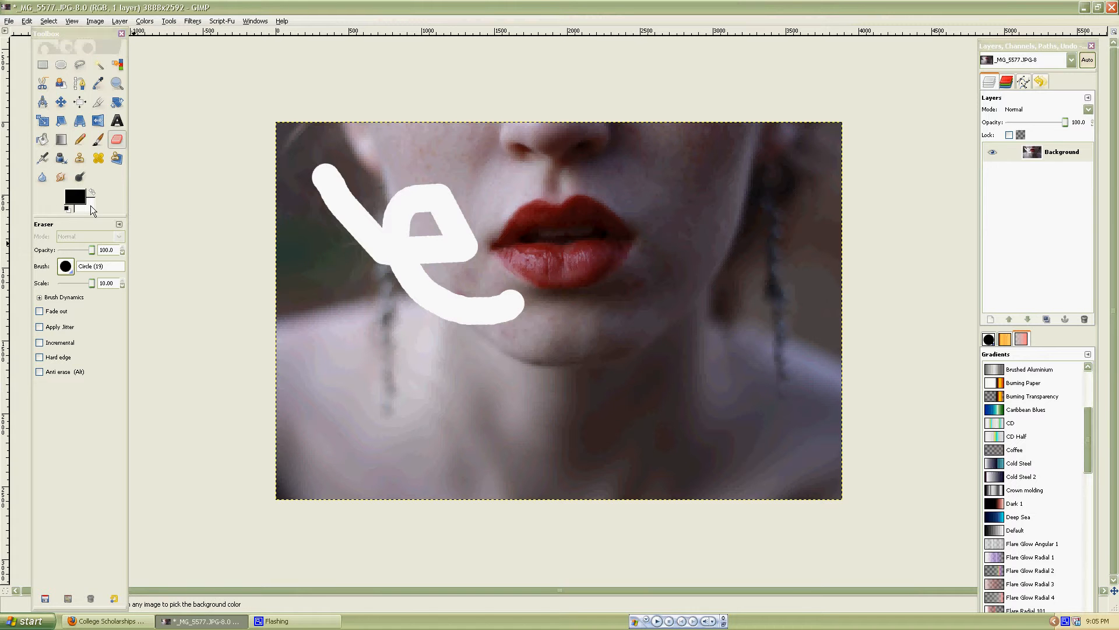
pyautogui.hotkey('ctrl', 'z')
# - Add an alpha channel to the Background layer and erase a curved vertical stroke down the cheek beneath the nearer earring's side
pyautogui.rightClick(1062, 153)
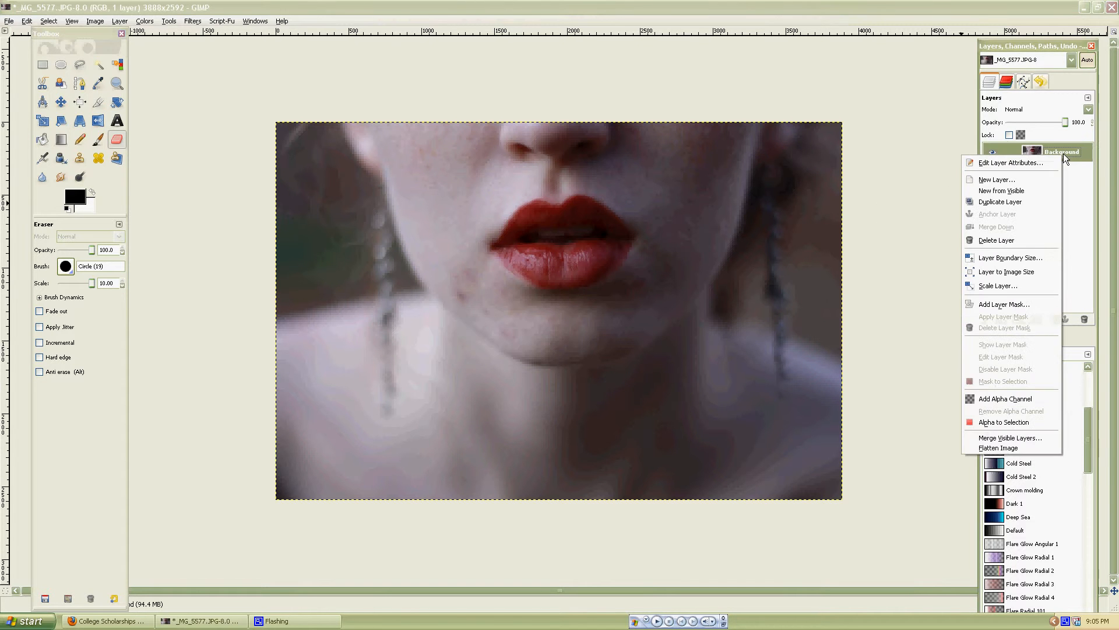
pyautogui.click(1015, 400)
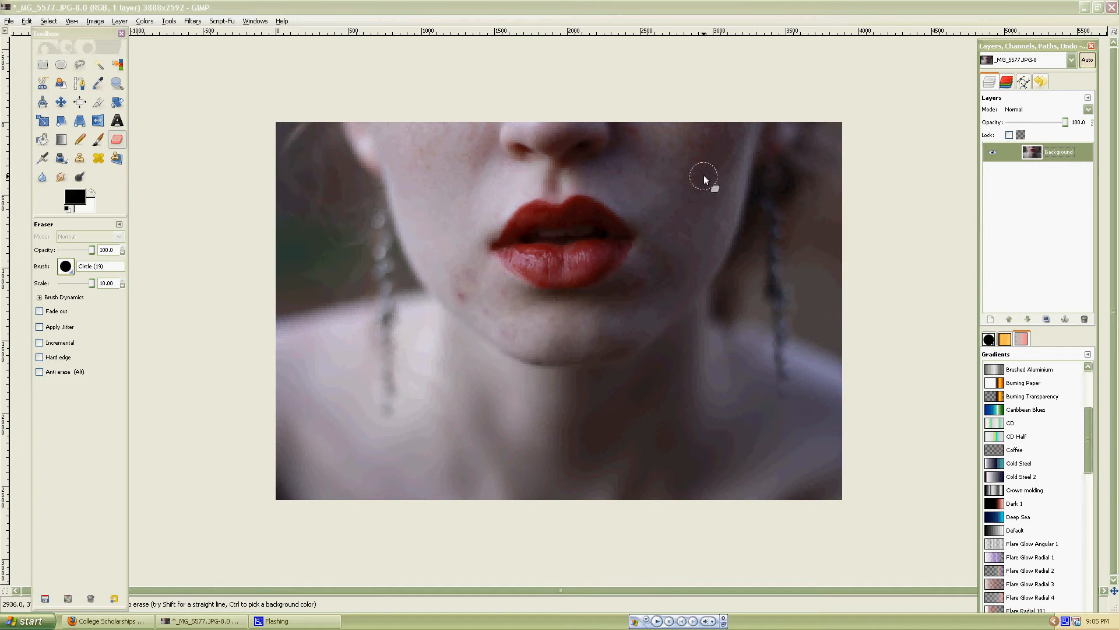
pyautogui.moveTo(704, 176); pyautogui.dragTo(668, 298)
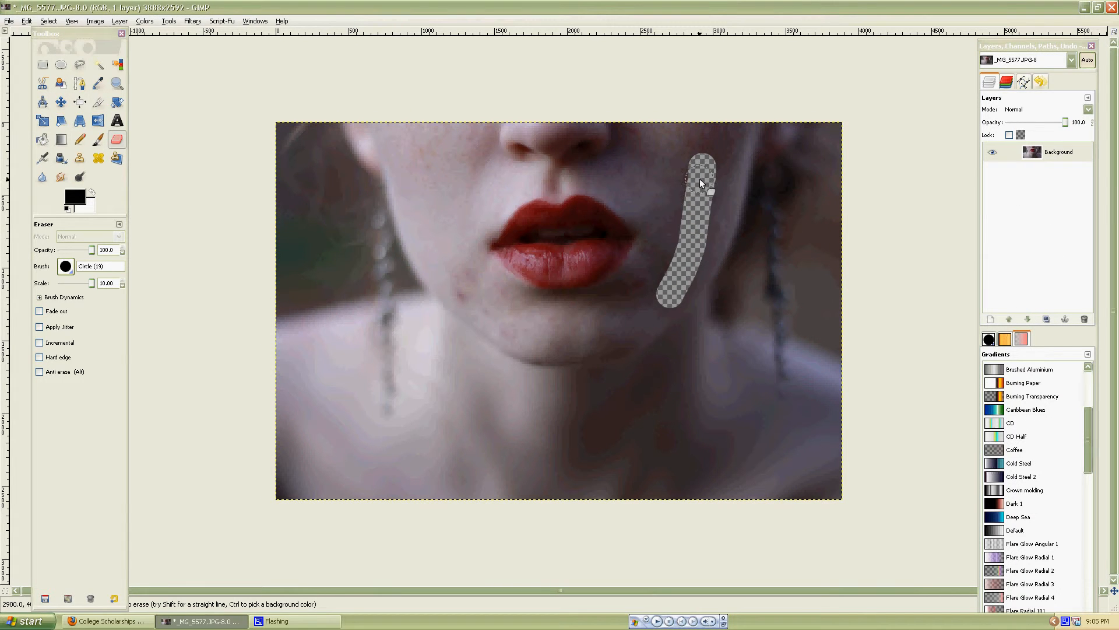
# - Try erasing a wide triangular area from the cheek to the nearby earring and undo the erasing
pyautogui.moveTo(700, 178)
pyautogui.mouseDown()
pyautogui.moveTo(757, 233)
pyautogui.moveTo(723, 275)
pyautogui.moveTo(662, 301)
pyautogui.moveTo(712, 215)
pyautogui.mouseUp()
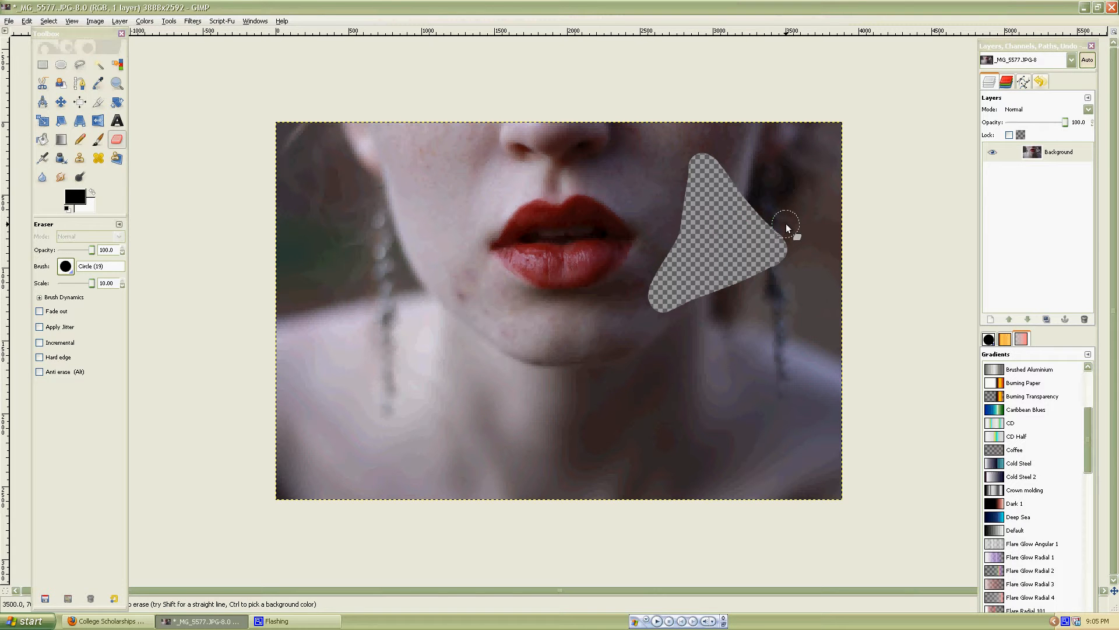
pyautogui.hotkey('ctrl', 'z')
pyautogui.hotkey('ctrl', 'z')
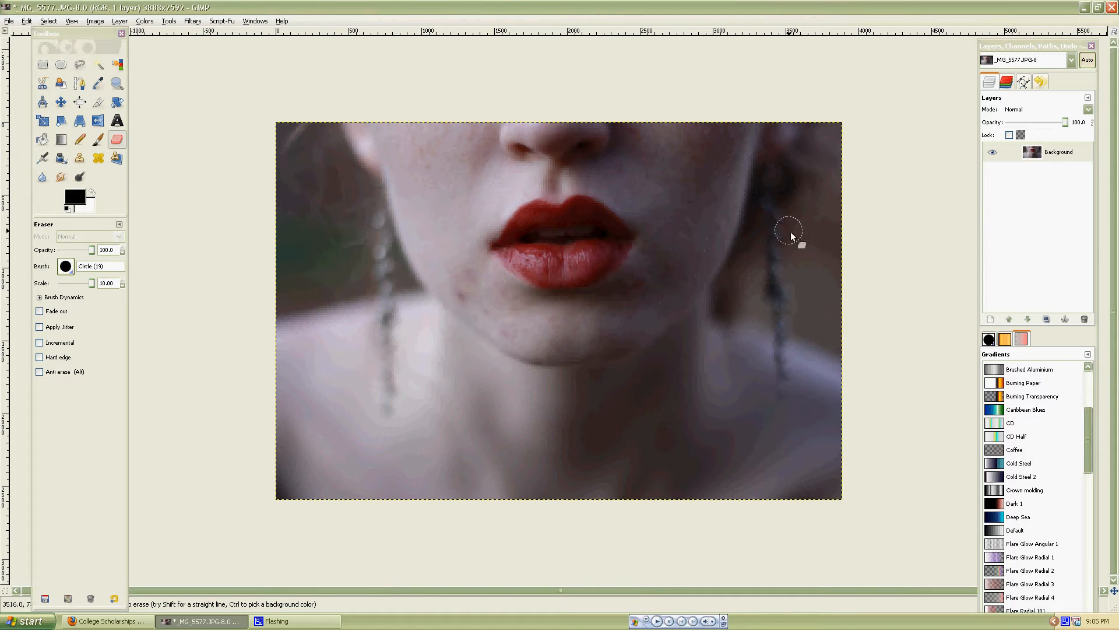
# - Add a new 3888 by 2592 px layer with transparency fill and lower it beneath the Background layer
pyautogui.click(988, 320)
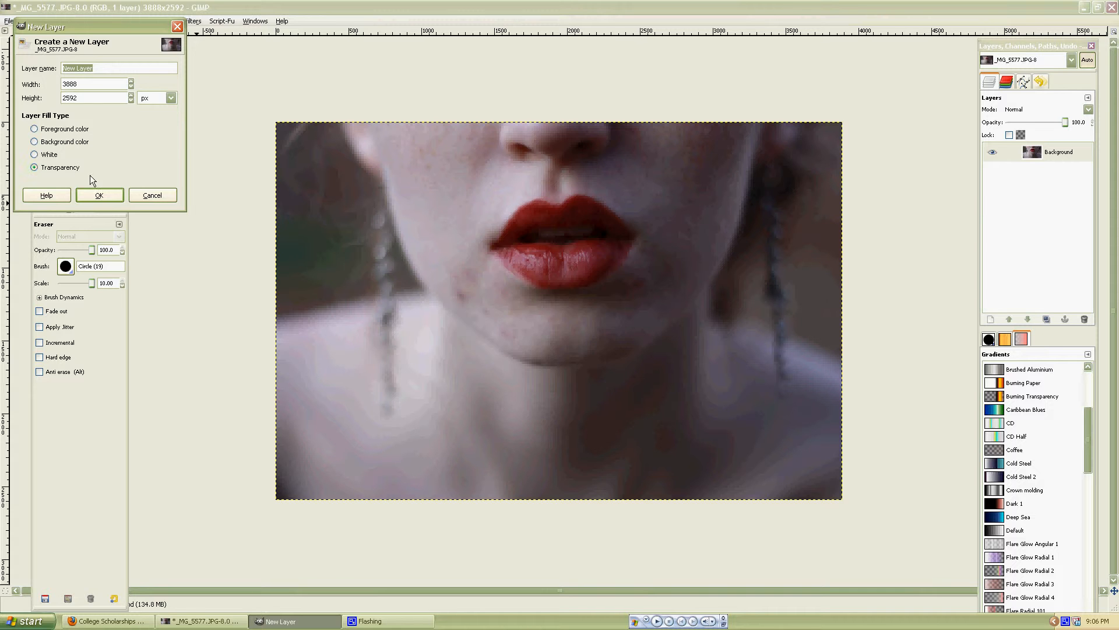
pyautogui.click(120, 195)
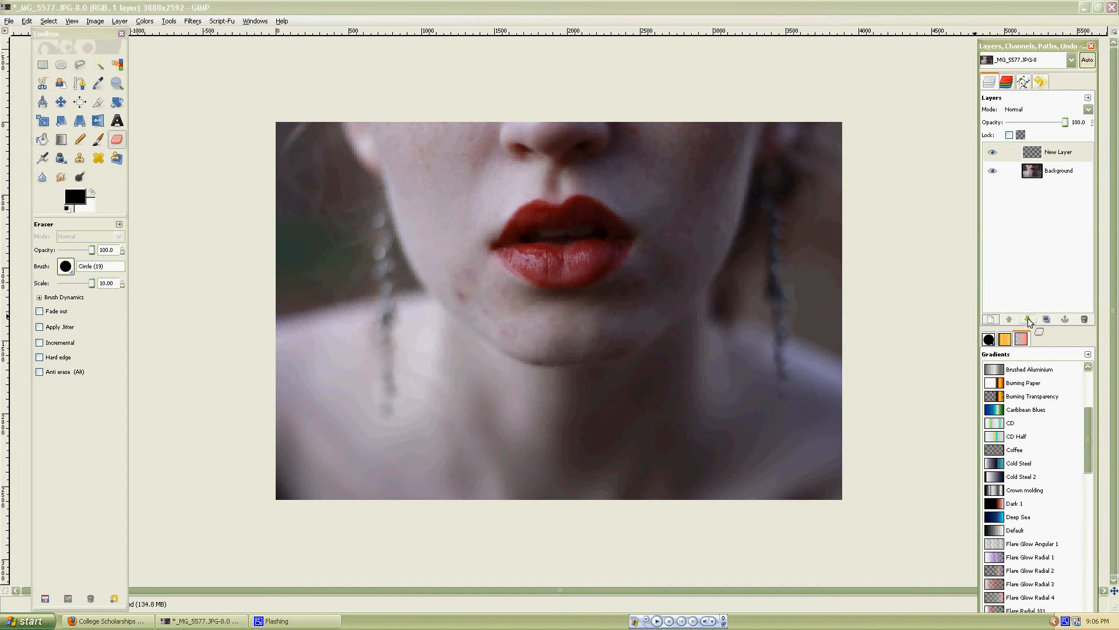
pyautogui.click(1073, 154)
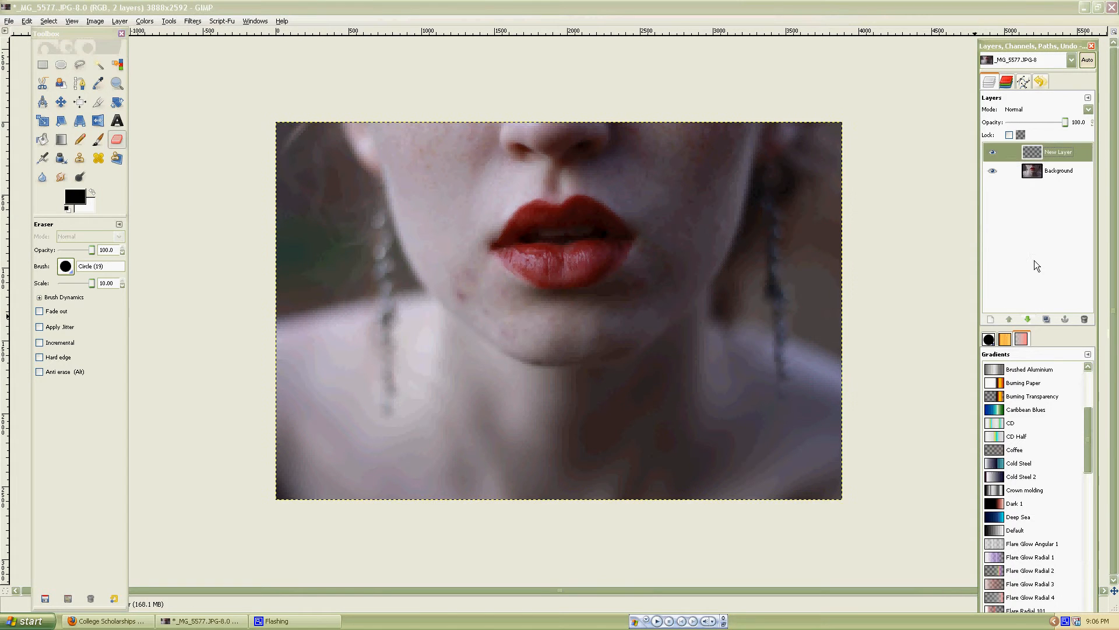
pyautogui.click(1024, 320)
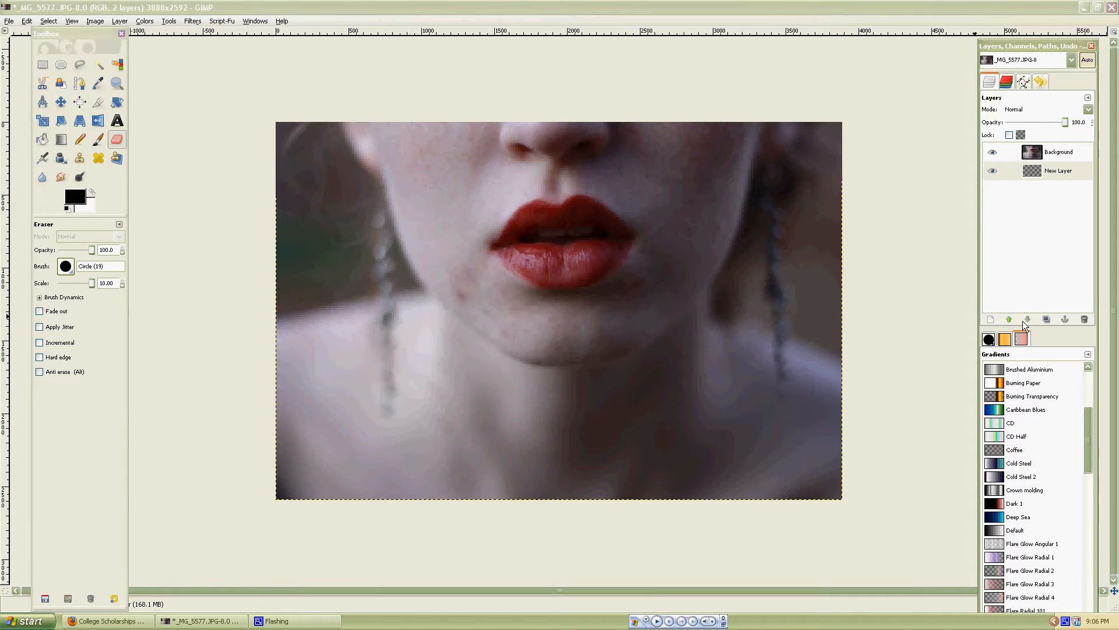
# - Duplicate the transparent layer beneath Background and delete both the copy and the original
pyautogui.click(1061, 153)
pyautogui.click(1069, 172)
pyautogui.click(1063, 173)
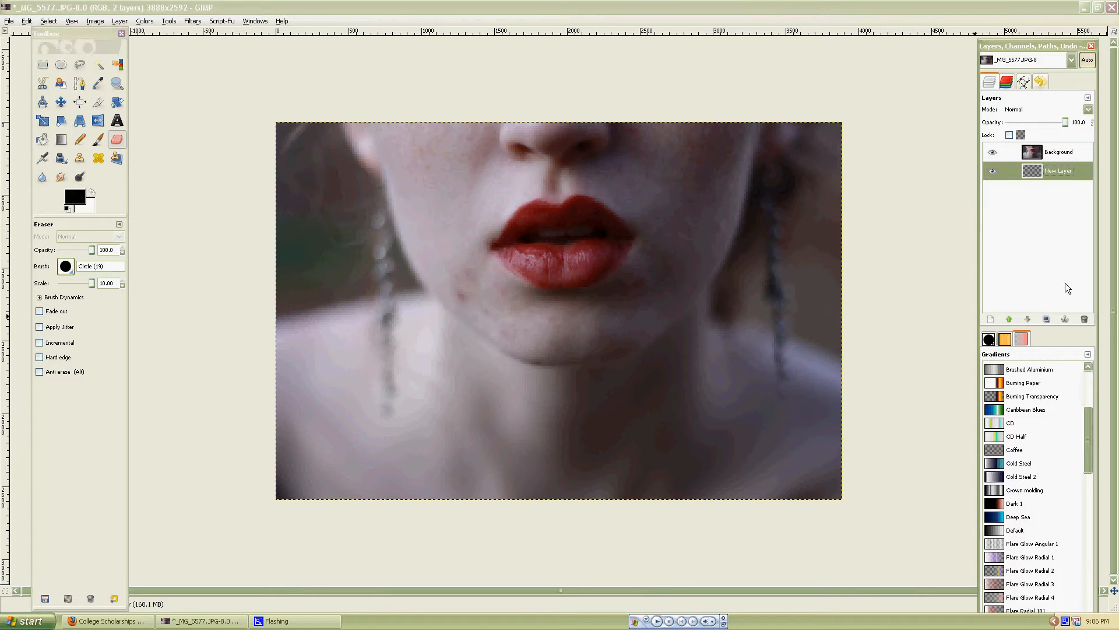
pyautogui.click(1052, 322)
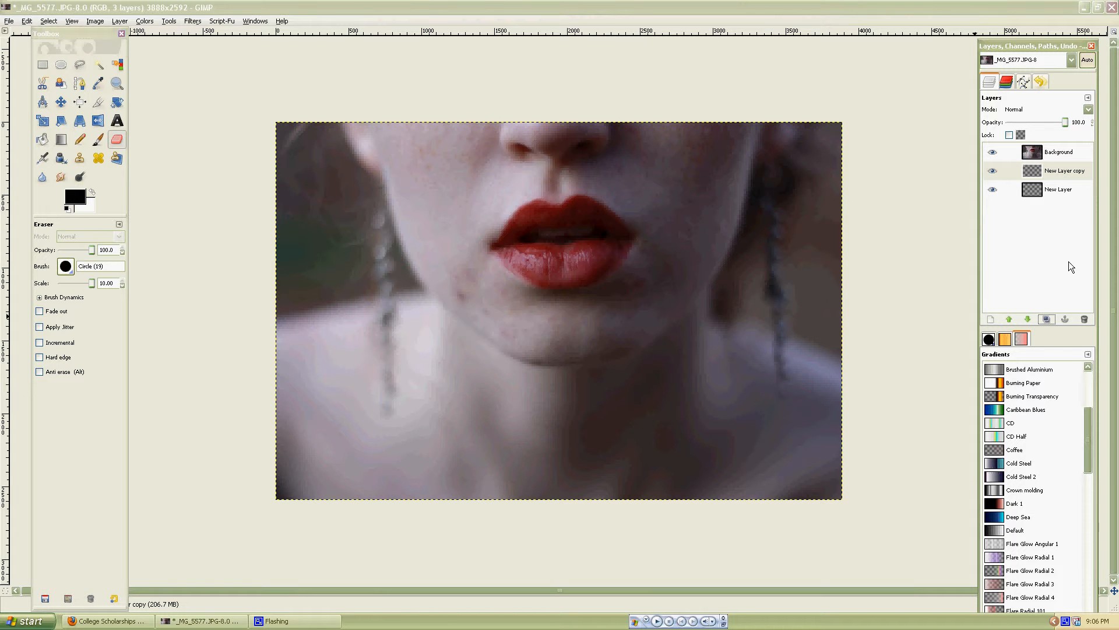
pyautogui.click(1071, 173)
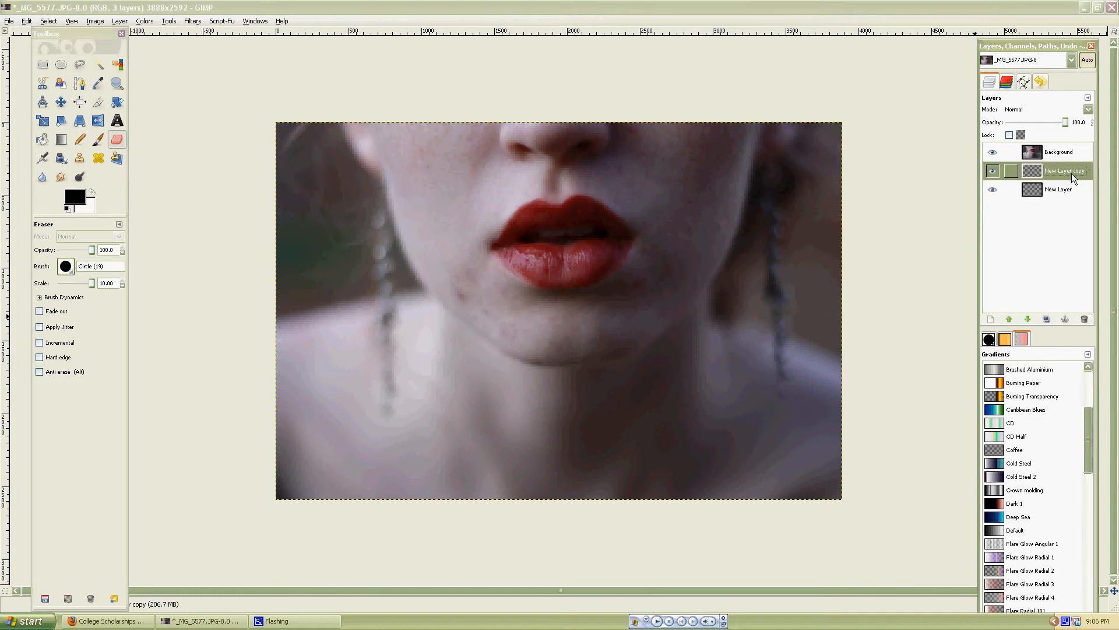
pyautogui.click(1085, 320)
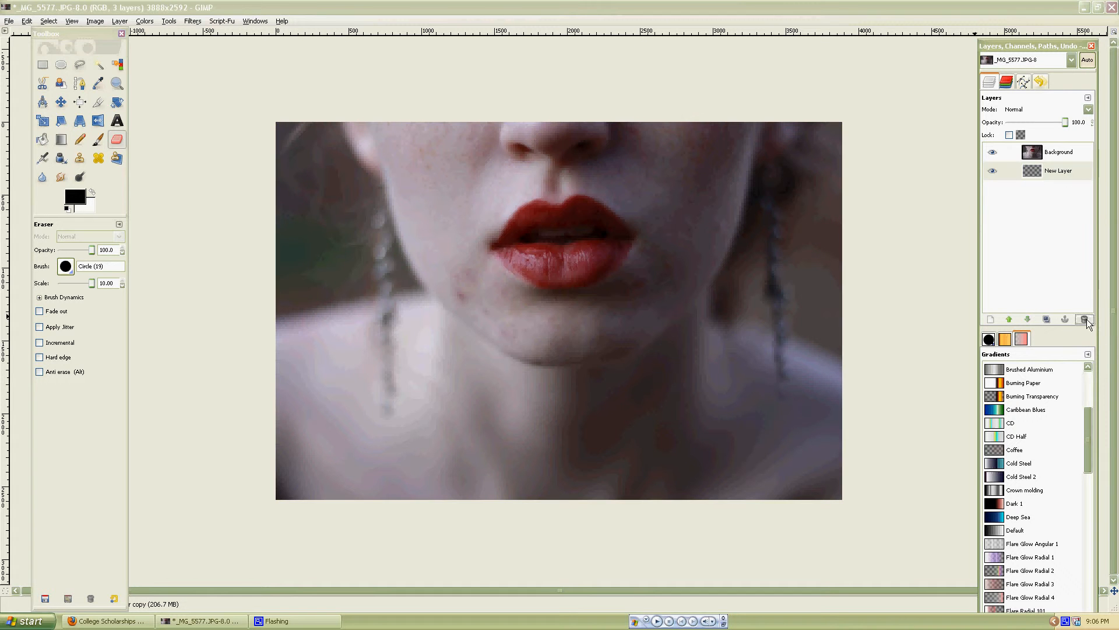
pyautogui.click(1085, 320)
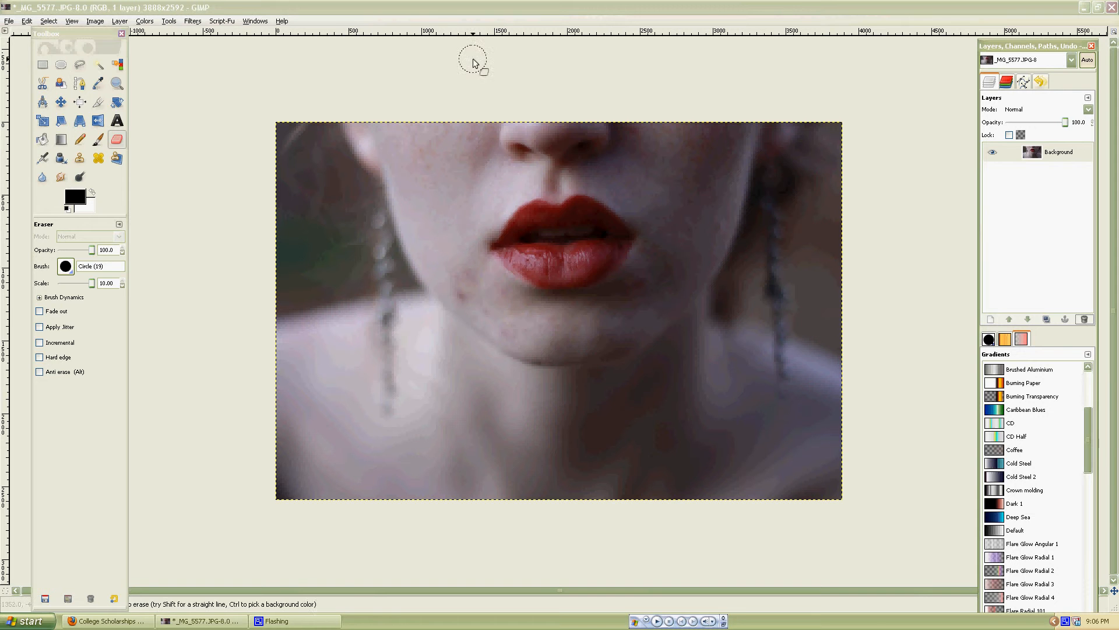
# - Draw a 7:5 rectangle selection about 1187 by 848 px over the lips and replace it with unconstrained rectangles over the earring and face
pyautogui.click(47, 69)
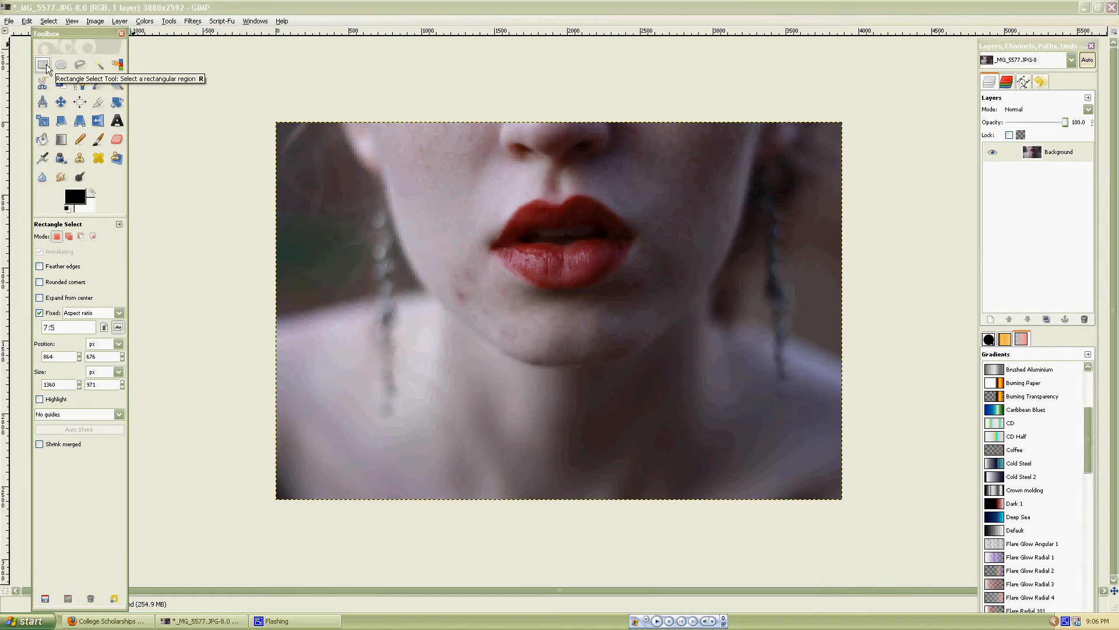
pyautogui.moveTo(419, 201); pyautogui.dragTo(591, 324)
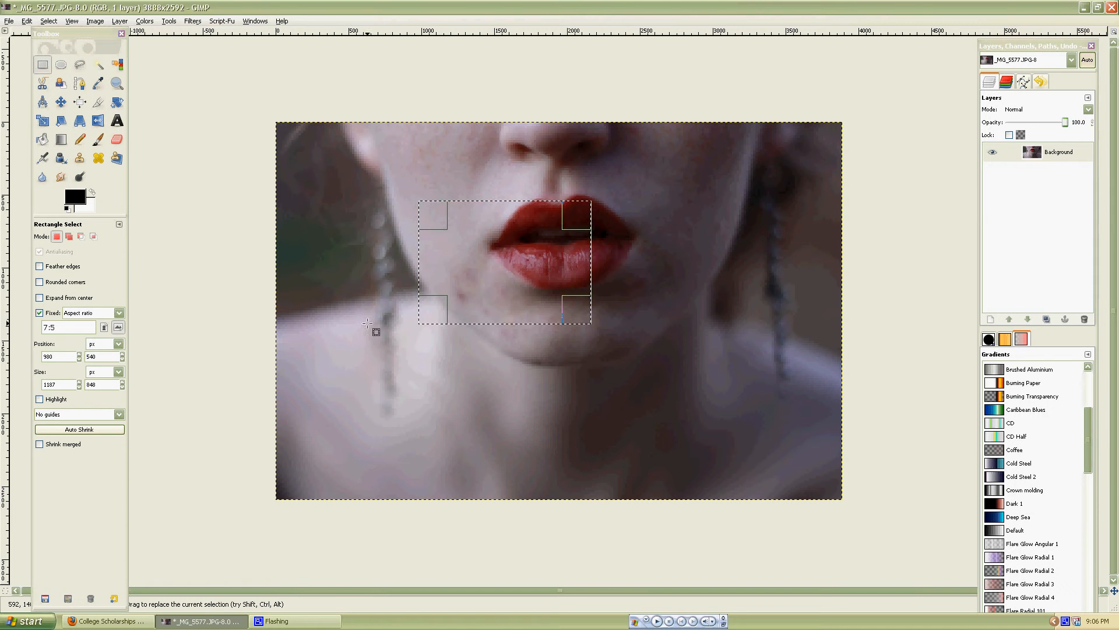
pyautogui.click(40, 313)
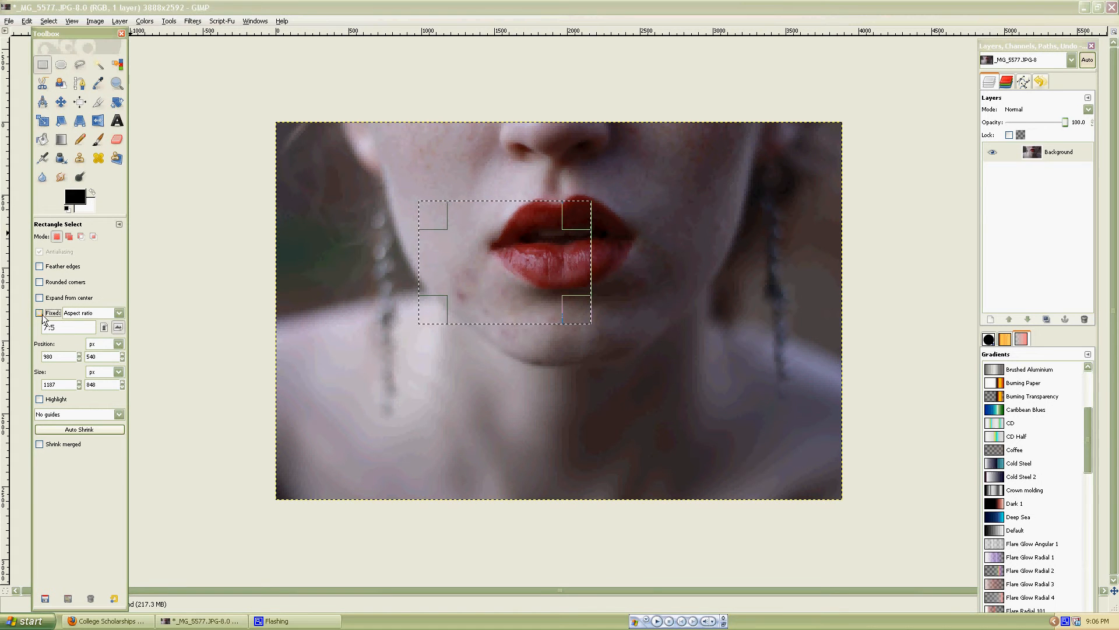
pyautogui.moveTo(364, 215); pyautogui.dragTo(421, 332)
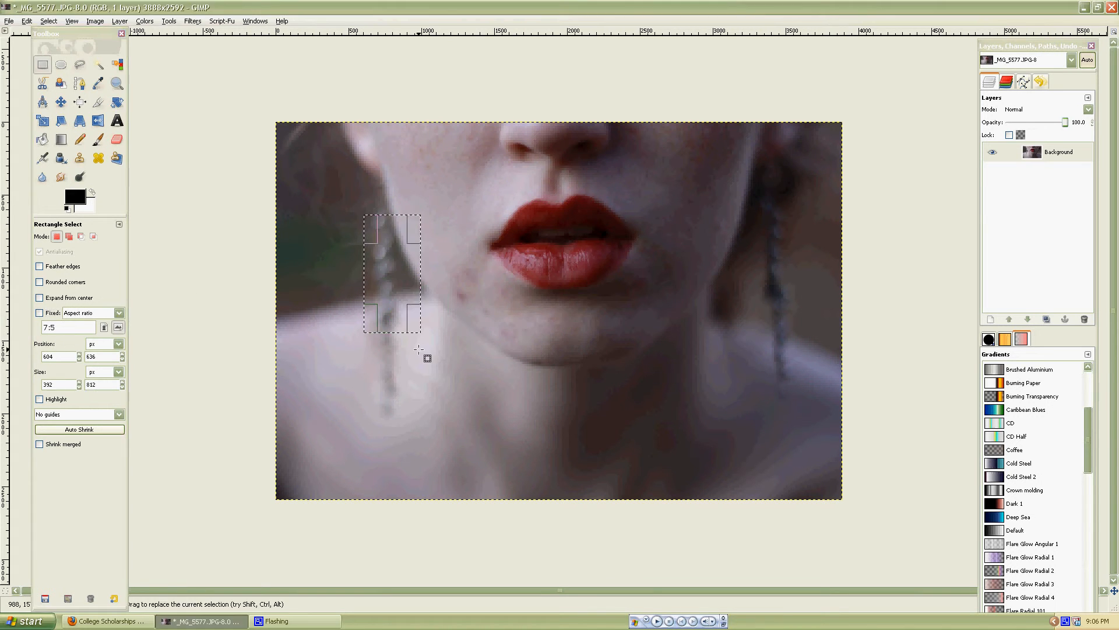
pyautogui.moveTo(358, 167); pyautogui.dragTo(556, 363)
# - Fix the rectangle selection's aspect ratio at 8:10 and draw a portrait selection about 1756 by 2195 px over the face
pyautogui.click(39, 313)
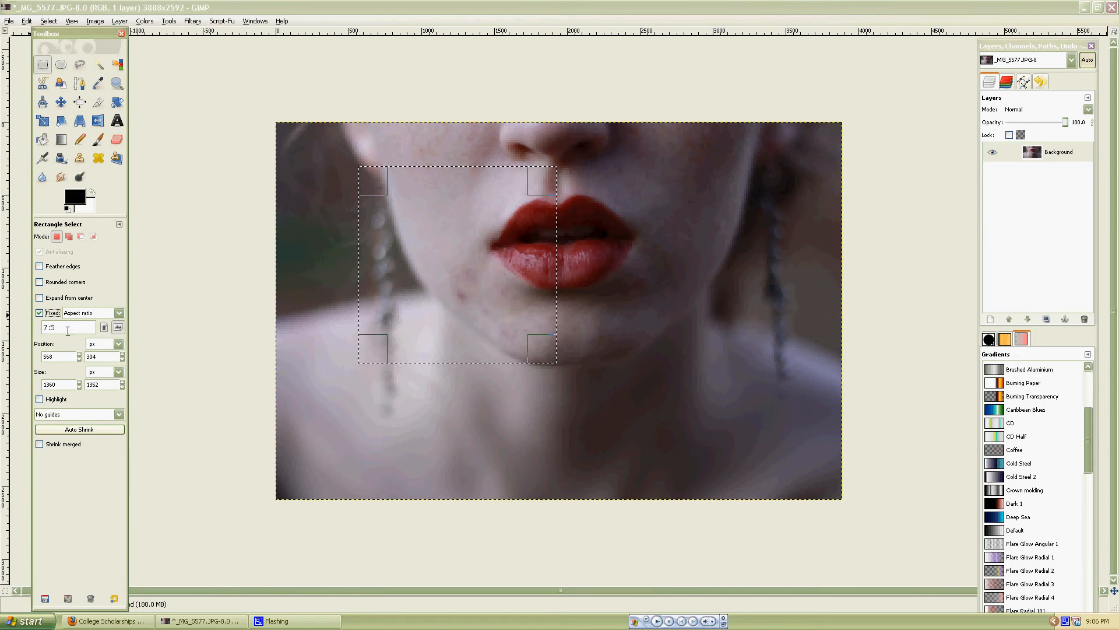
pyautogui.write('8:10')
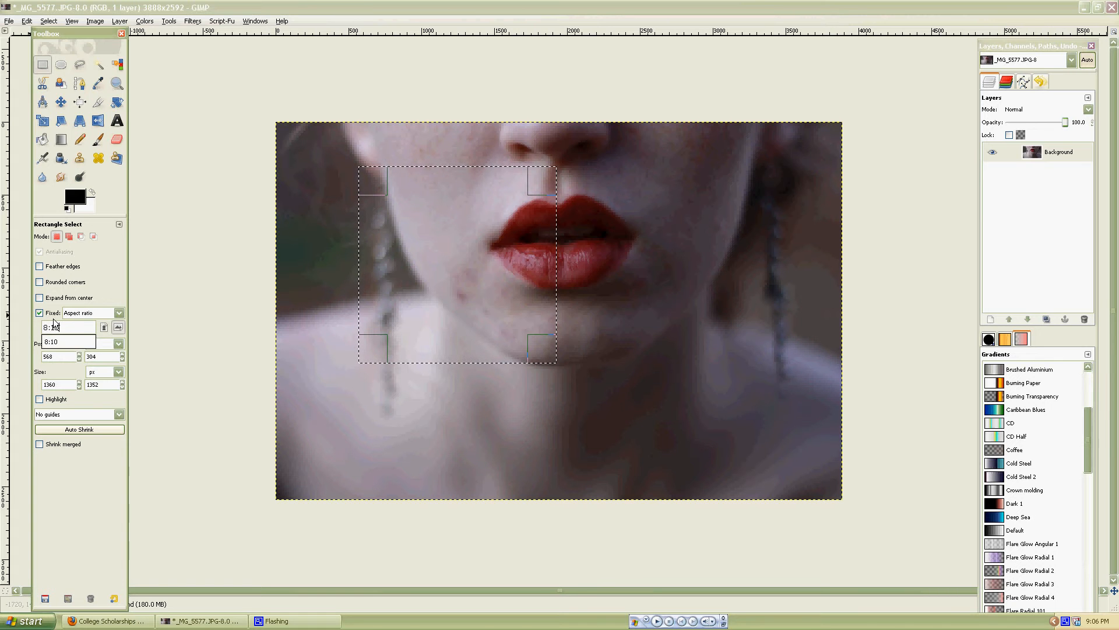
pyautogui.press('Return')
pyautogui.moveTo(352, 144); pyautogui.dragTo(608, 463)
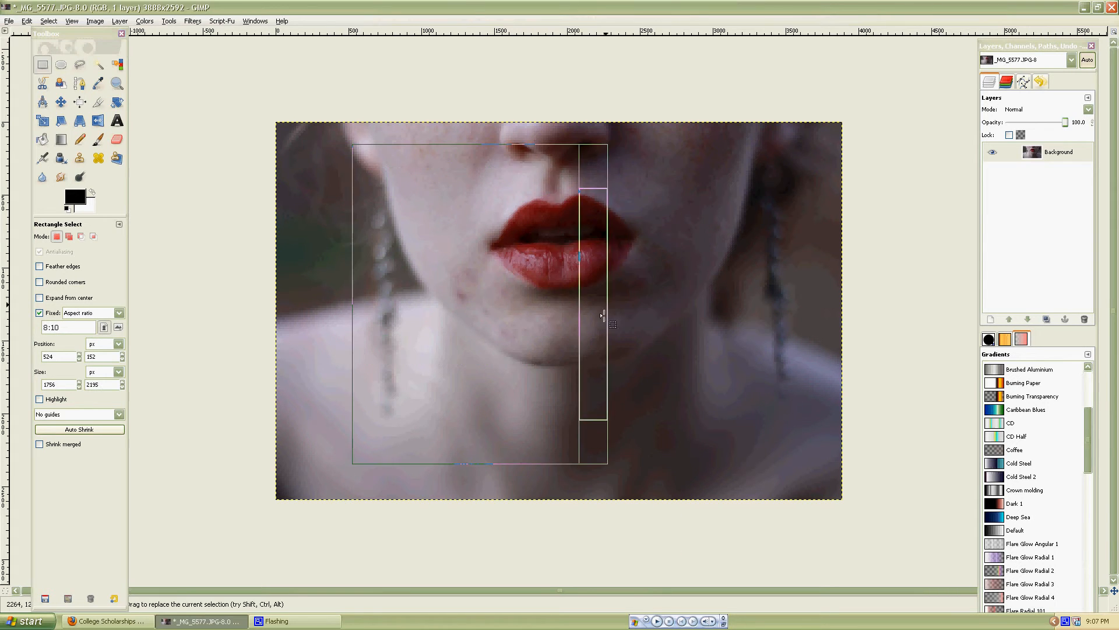
# - Switch the fixed ratio to landscape 10:8 and adjust the rectangle selection to about 2264 by 1811 px around the mouth and neck
pyautogui.click(119, 328)
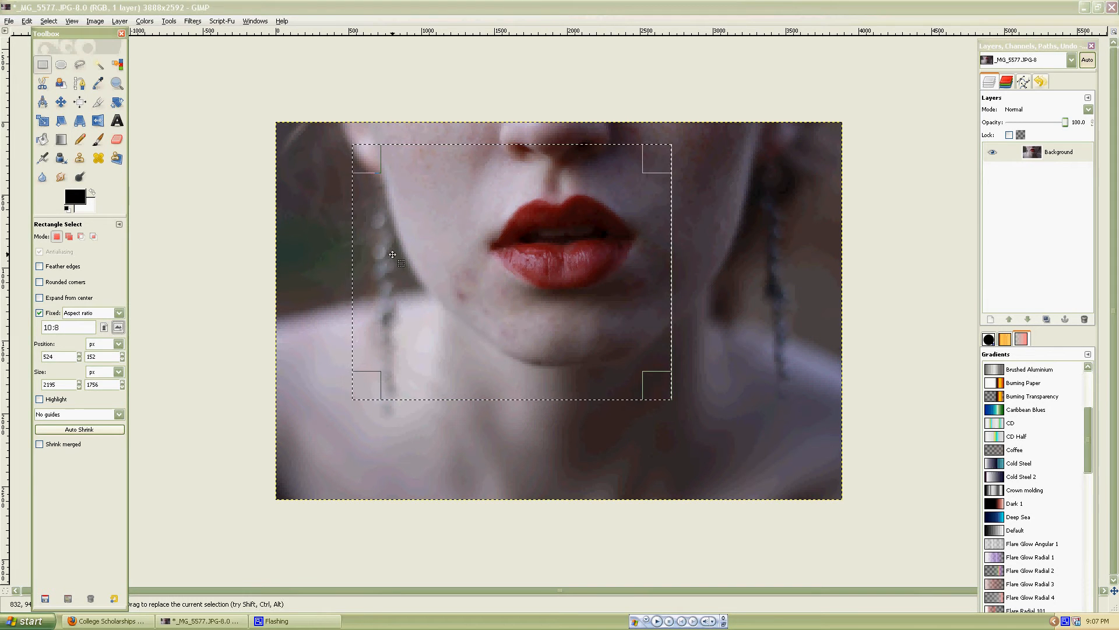
pyautogui.moveTo(422, 261); pyautogui.dragTo(652, 321)
pyautogui.moveTo(492, 352); pyautogui.dragTo(480, 303)
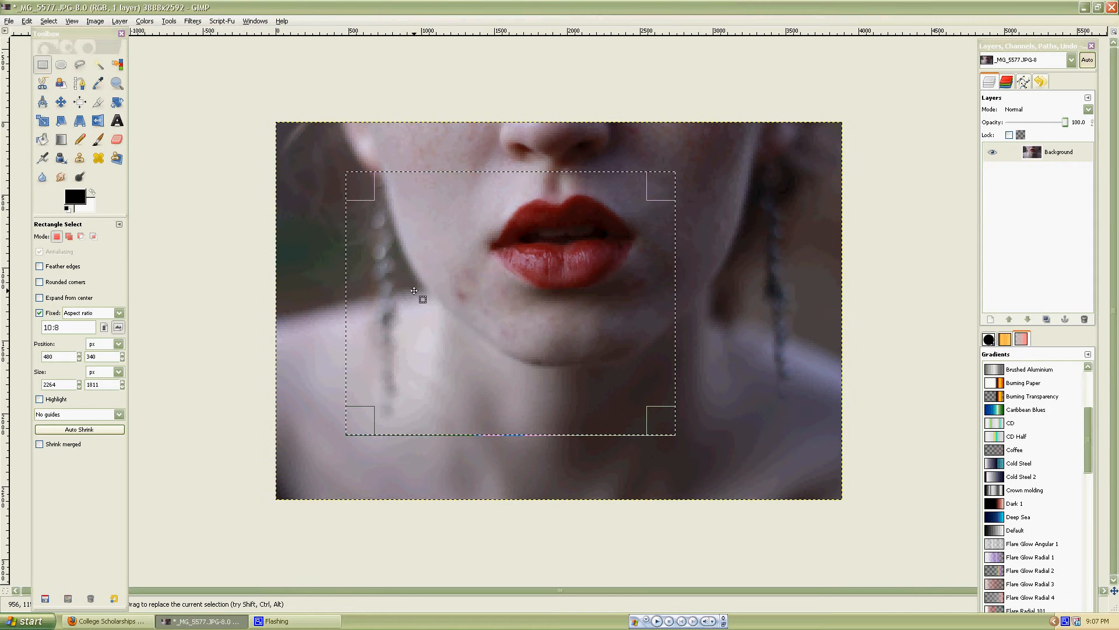
# - Move the Toolbox window clear of the menu bar and remove the rectangle selection
pyautogui.moveTo(58, 34); pyautogui.dragTo(43, 46)
pyautogui.click(54, 23)
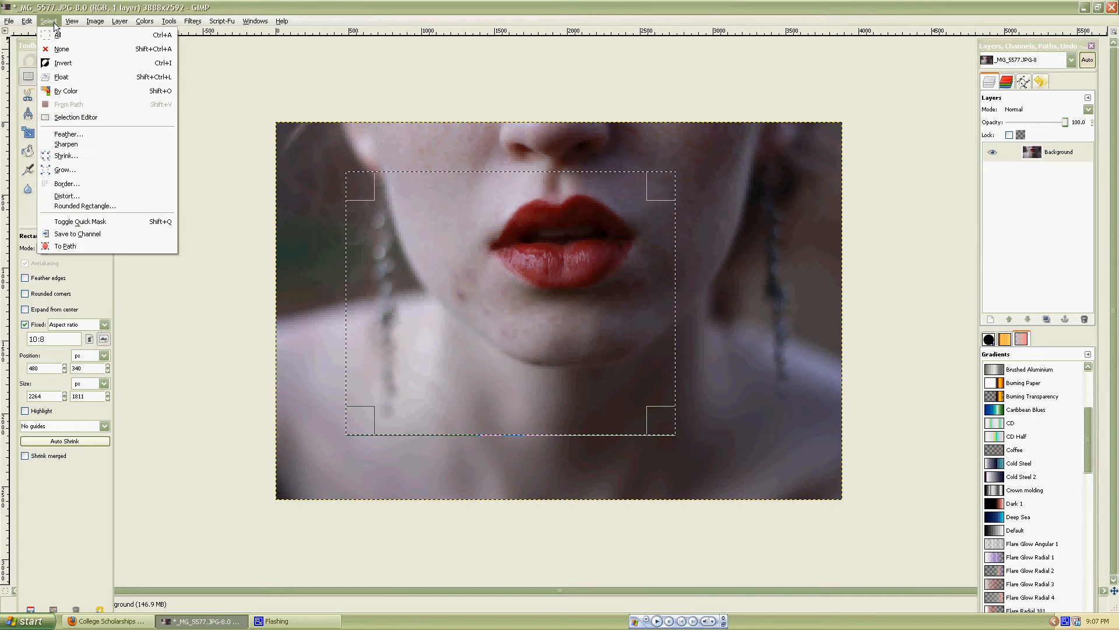
pyautogui.click(73, 49)
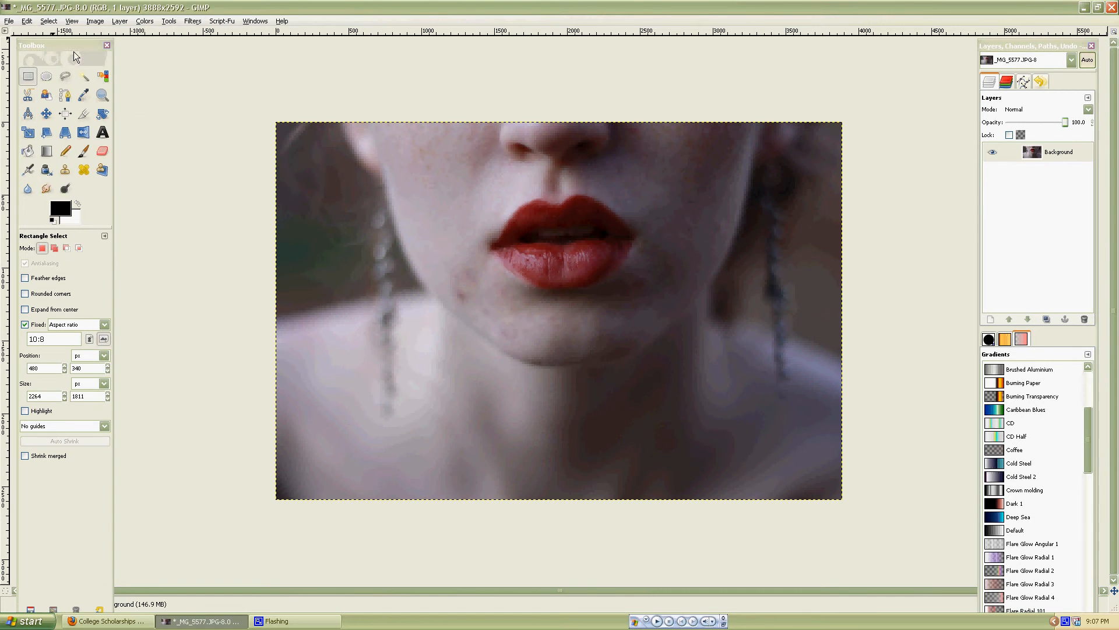
# - Draw an ellipse selection about 1292 by 1052 px over the cheek and lip corner, and enable feathered edges
pyautogui.click(48, 80)
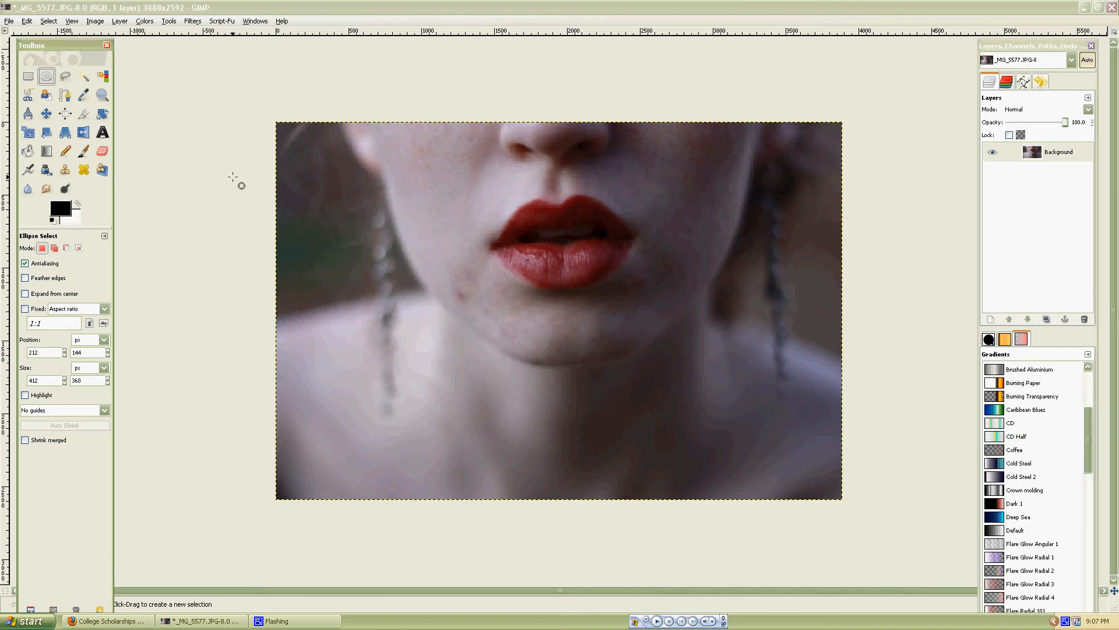
pyautogui.moveTo(341, 162); pyautogui.dragTo(529, 316)
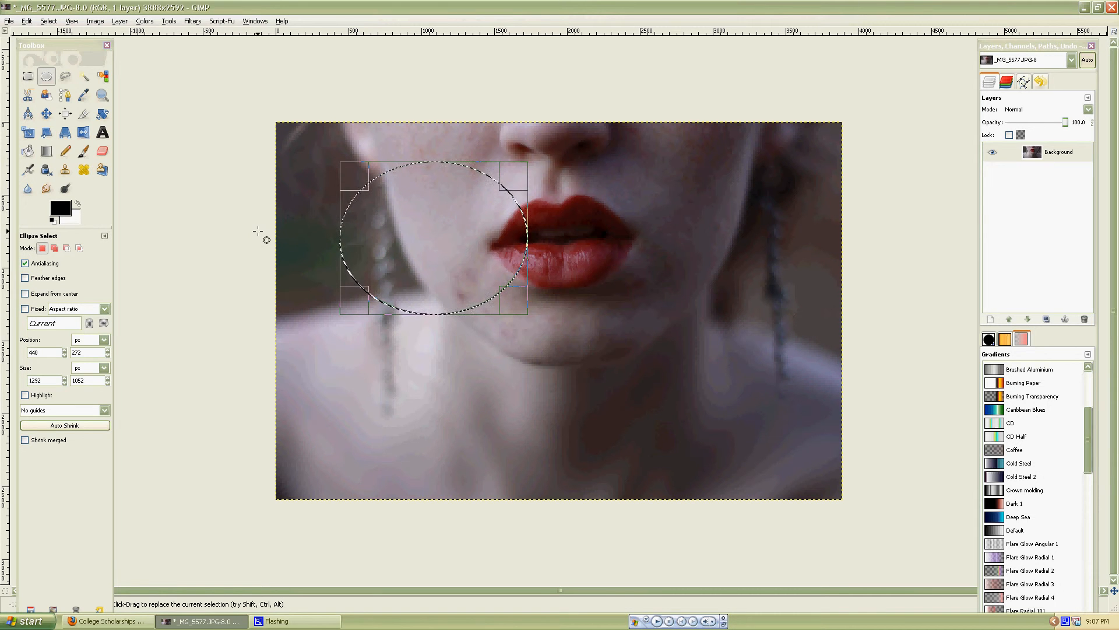
pyautogui.click(25, 278)
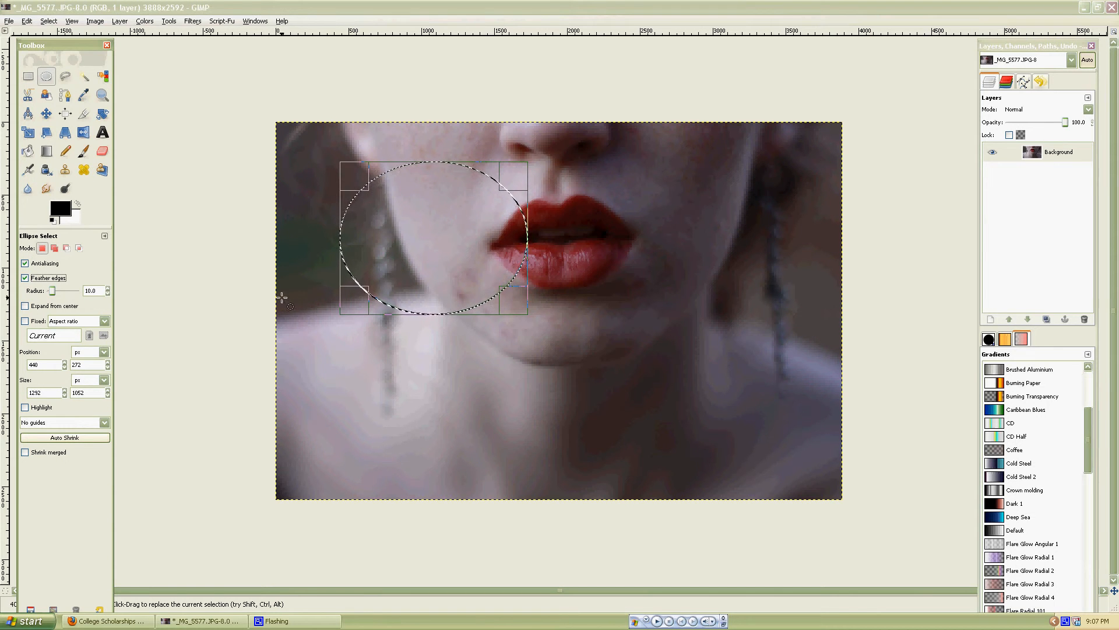
# - Try outlining the lips with the Free Select tool and clear the selection
pyautogui.click(66, 79)
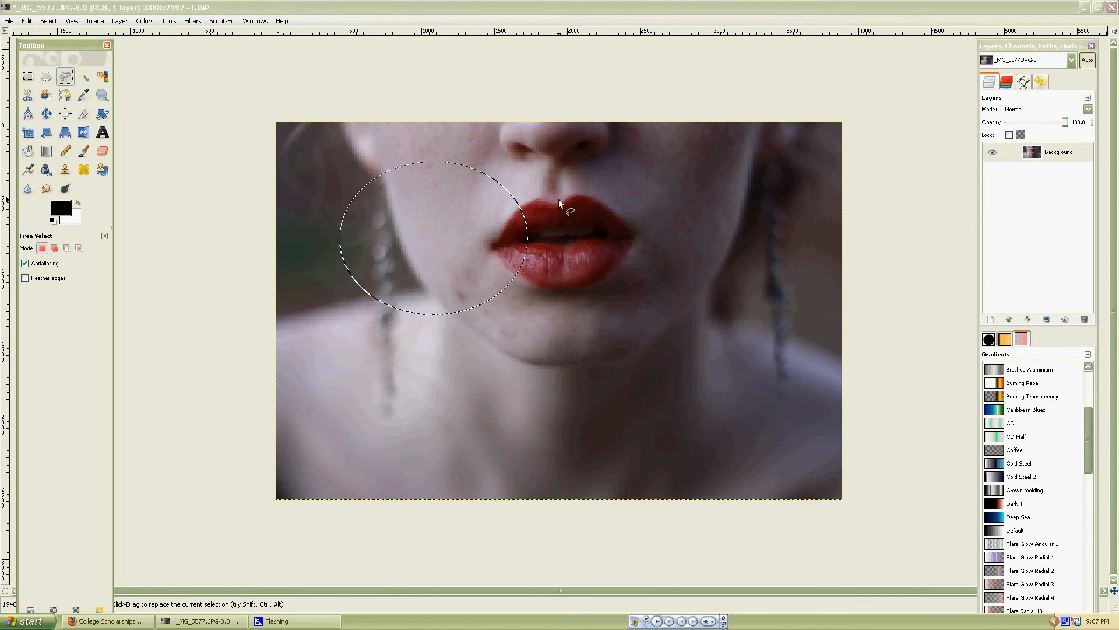
pyautogui.moveTo(563, 202)
pyautogui.mouseDown()
pyautogui.moveTo(632, 241)
pyautogui.moveTo(607, 277)
pyautogui.moveTo(532, 287)
pyautogui.moveTo(500, 250)
pyautogui.moveTo(506, 218)
pyautogui.moveTo(562, 198)
pyautogui.mouseUp()
pyautogui.doubleClick(572, 229)
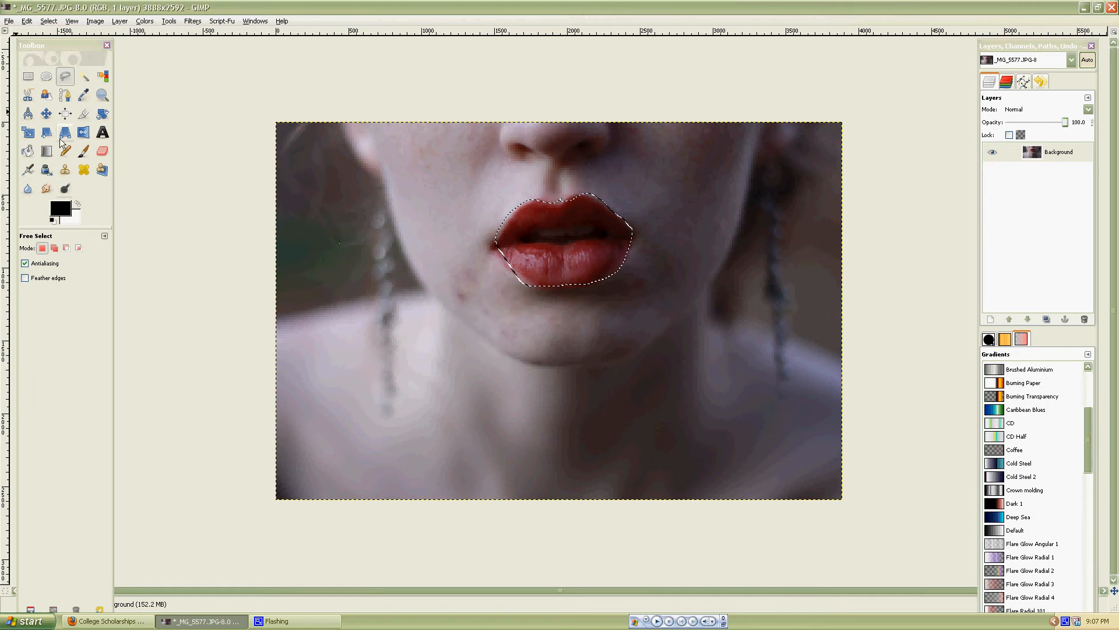
pyautogui.click(48, 21)
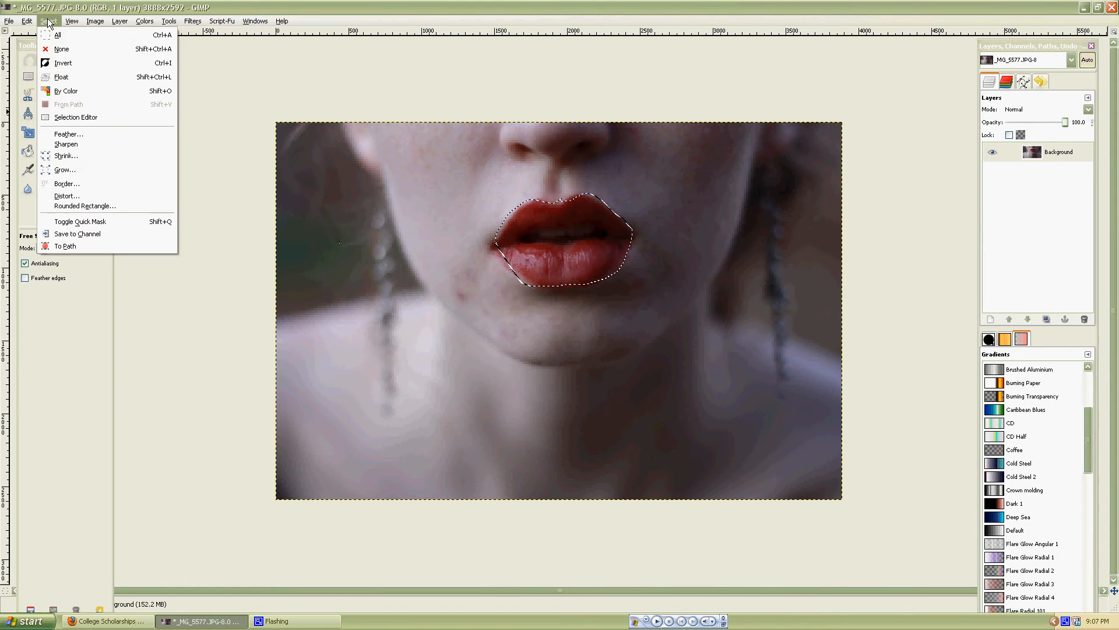
pyautogui.click(72, 51)
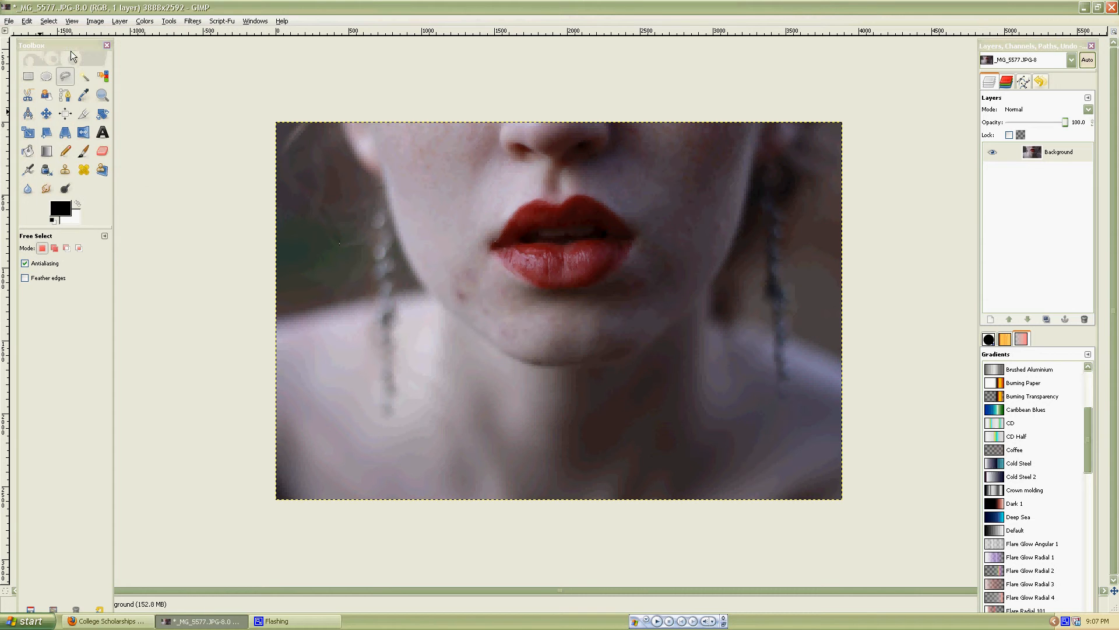
# - Try shifting the Background layer diagonally down with the Move tool and undo the move
pyautogui.click(48, 118)
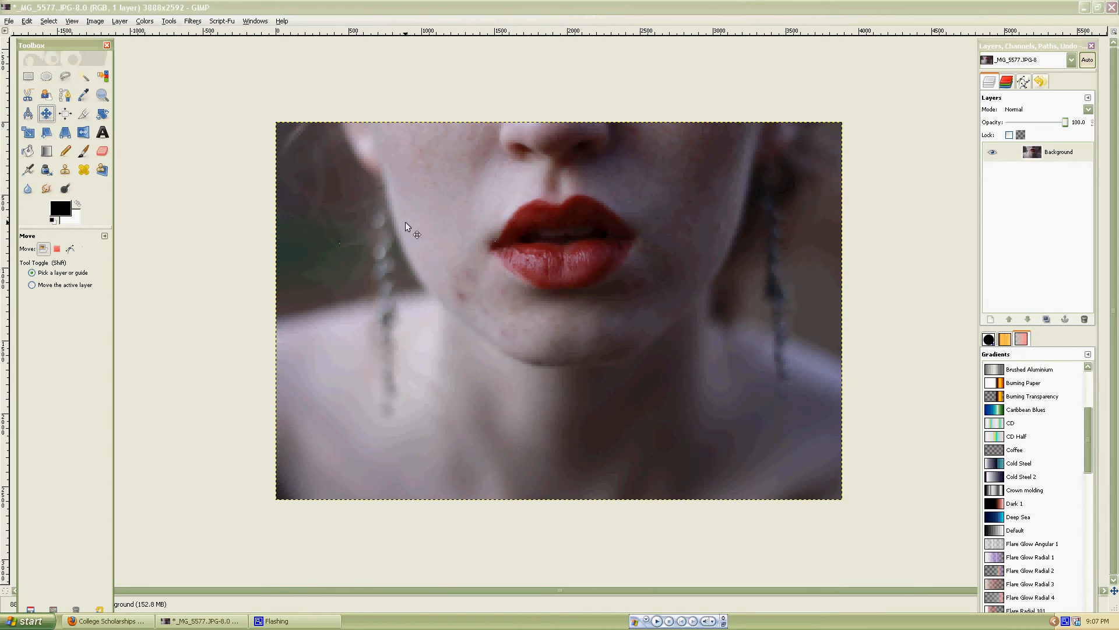
pyautogui.click(549, 266)
pyautogui.moveTo(549, 262); pyautogui.dragTo(590, 281)
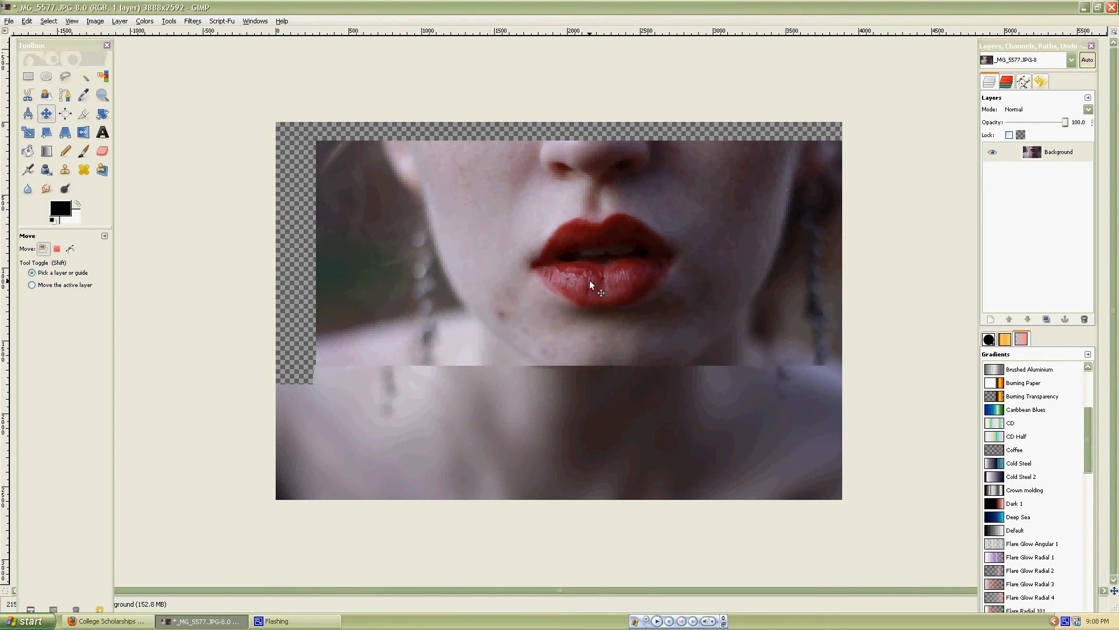
pyautogui.hotkey('ctrl', 'z')
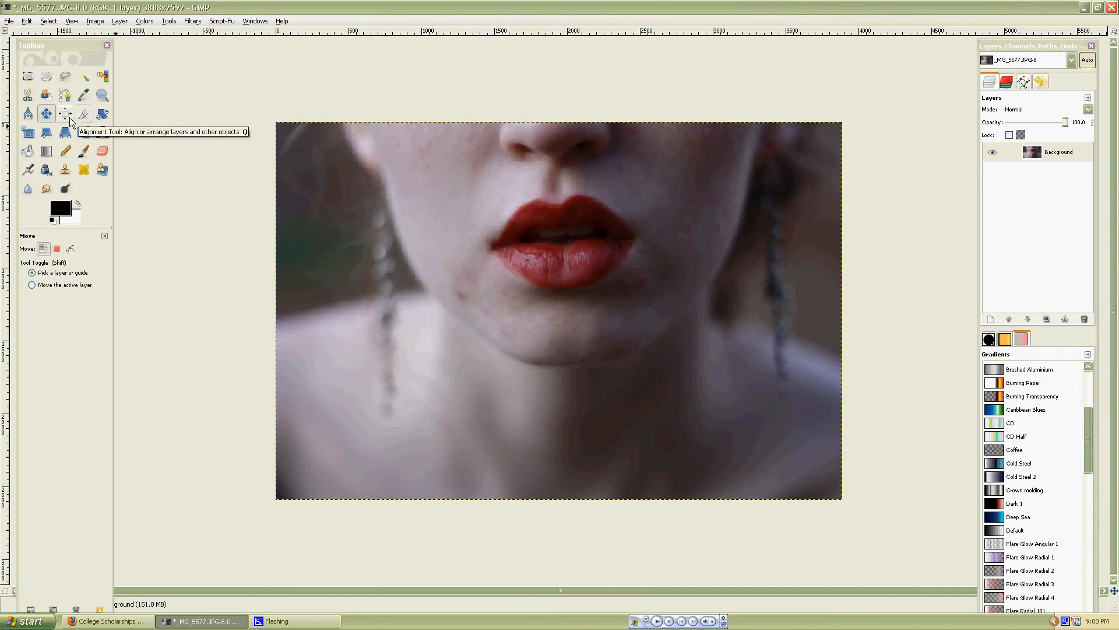
# - Try rotating the Background layer by 180 degrees with the Rotate tool and cancel the rotation
pyautogui.click(102, 114)
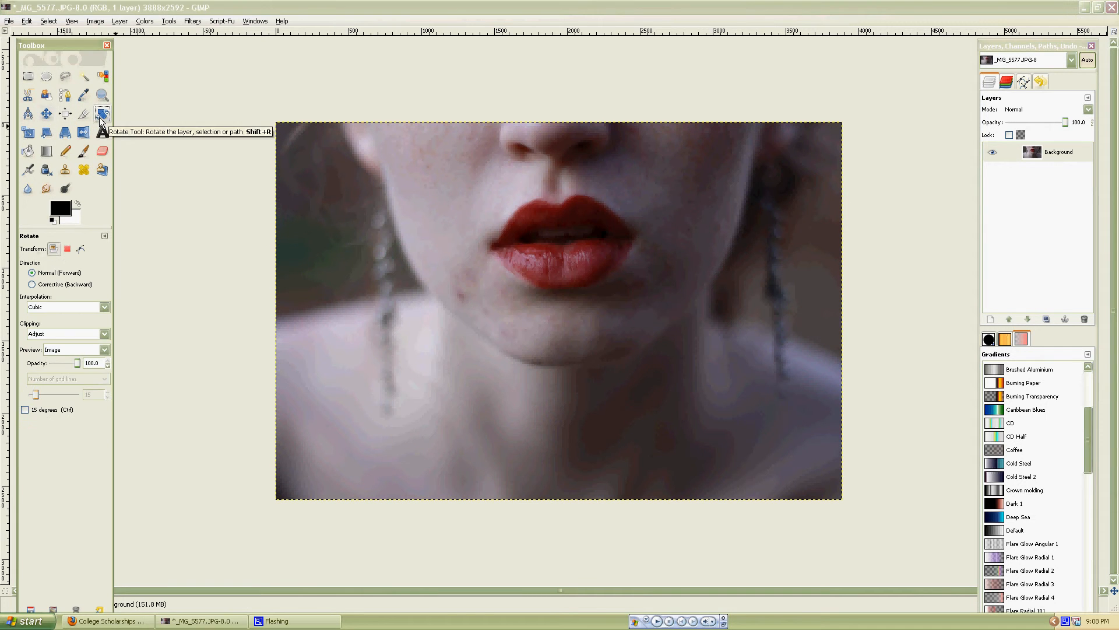
pyautogui.click(609, 245)
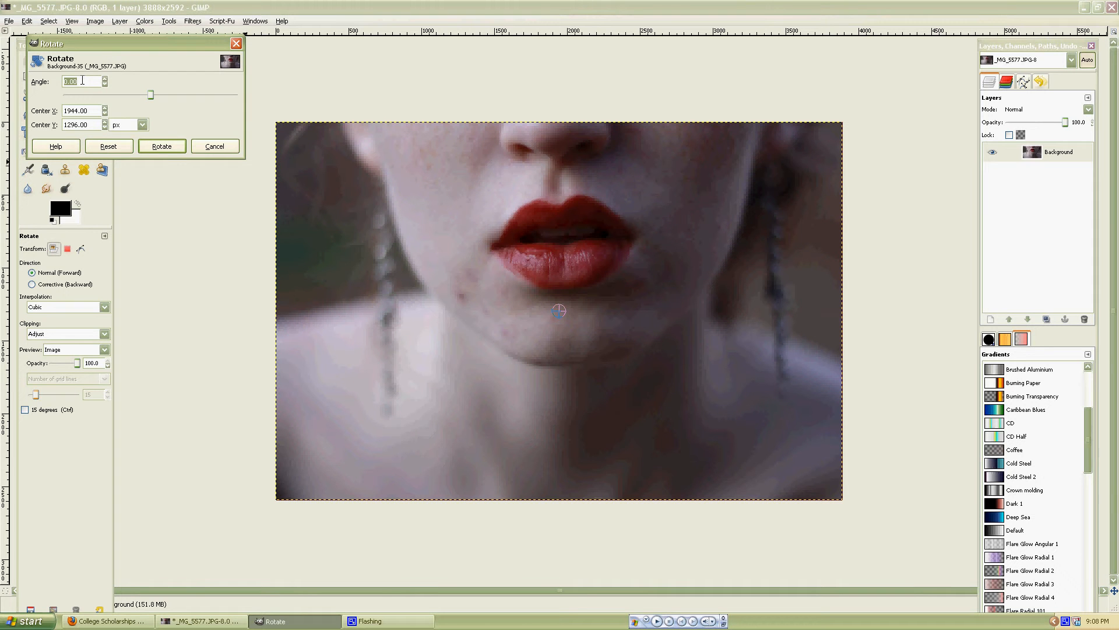
pyautogui.moveTo(321, 179); pyautogui.dragTo(344, 125)
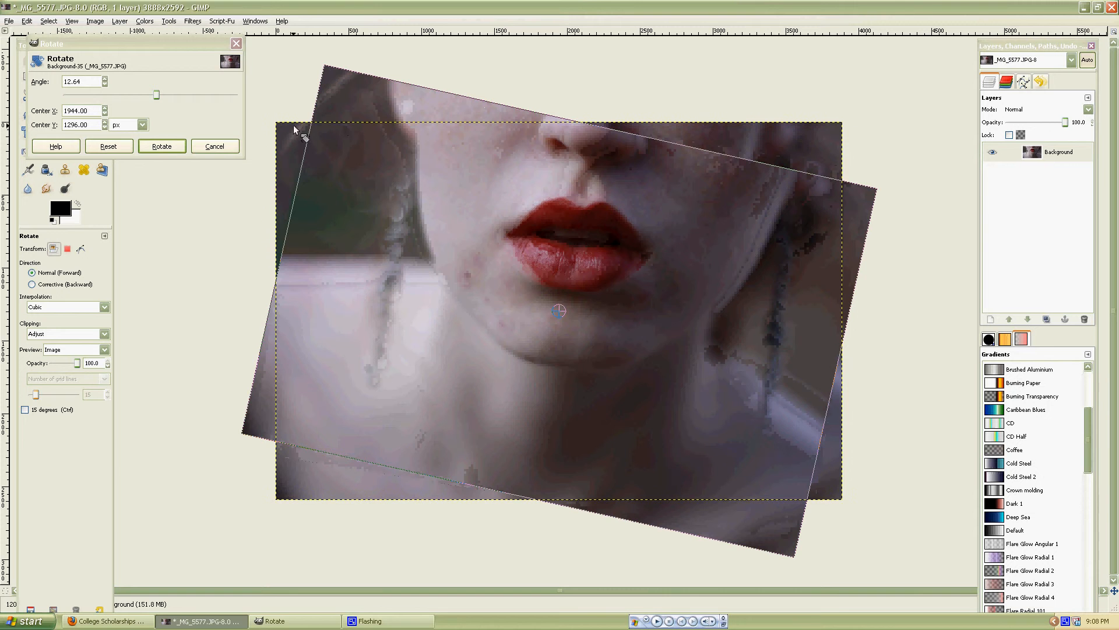
pyautogui.moveTo(89, 82); pyautogui.dragTo(36, 85)
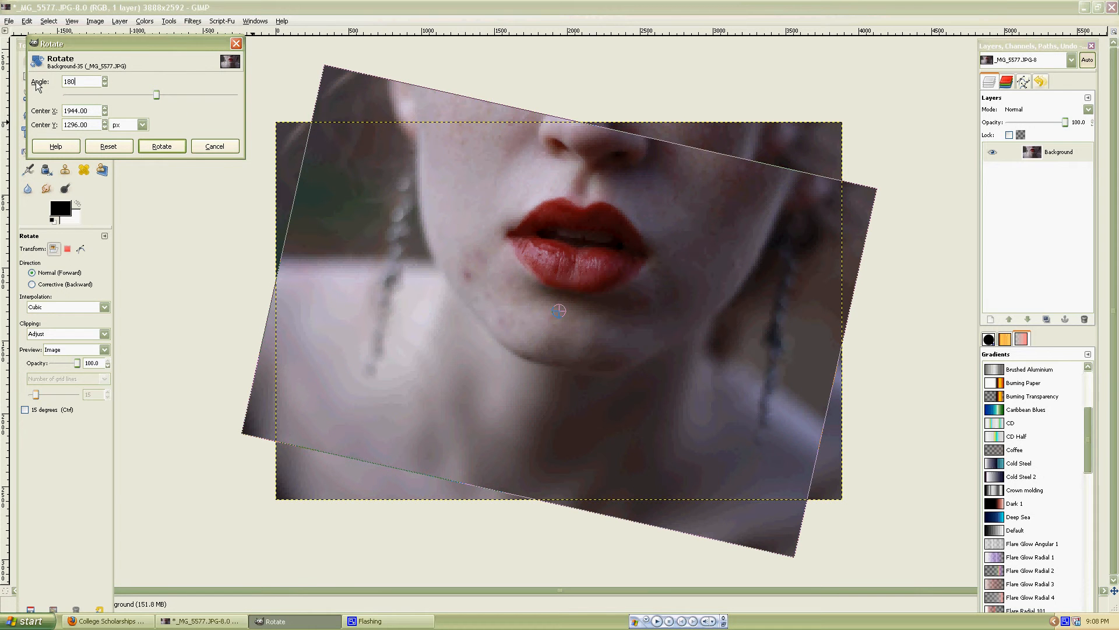
pyautogui.press('Return')
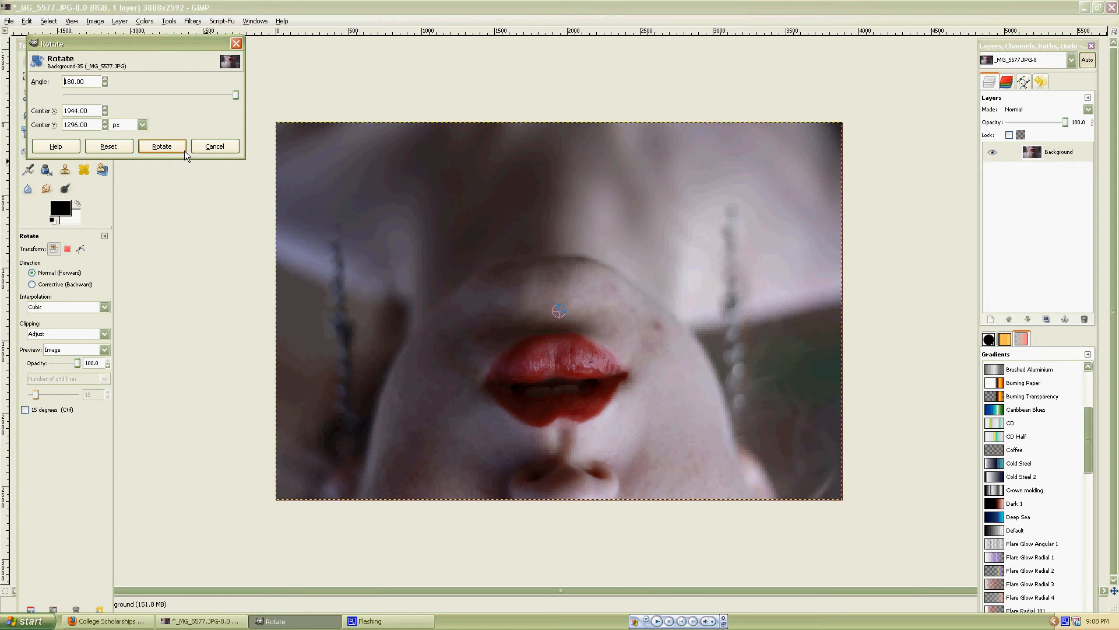
pyautogui.click(210, 148)
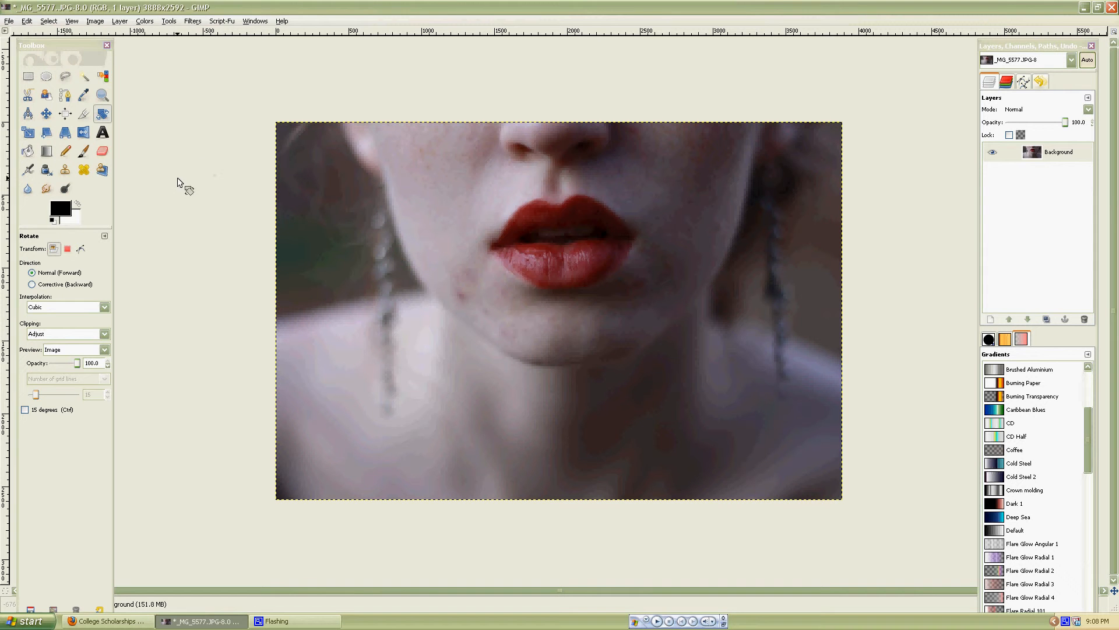
# - Try scaling the Background layer down to 2932 by 1912 pixels with the Scale tool and cancel it
pyautogui.click(30, 134)
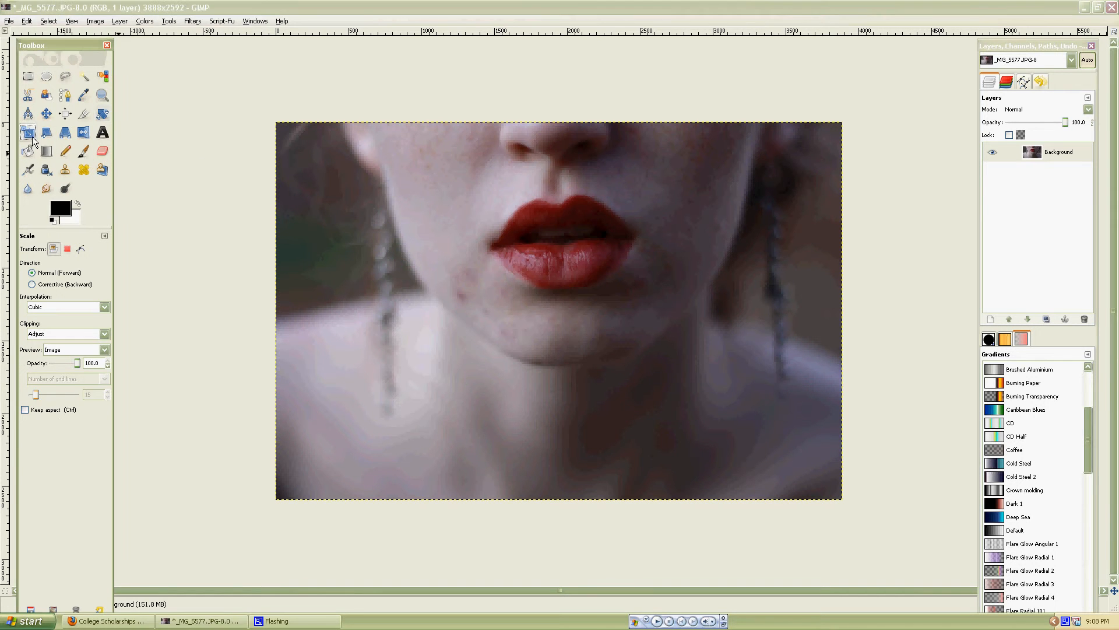
pyautogui.click(313, 220)
pyautogui.moveTo(845, 127); pyautogui.dragTo(706, 225)
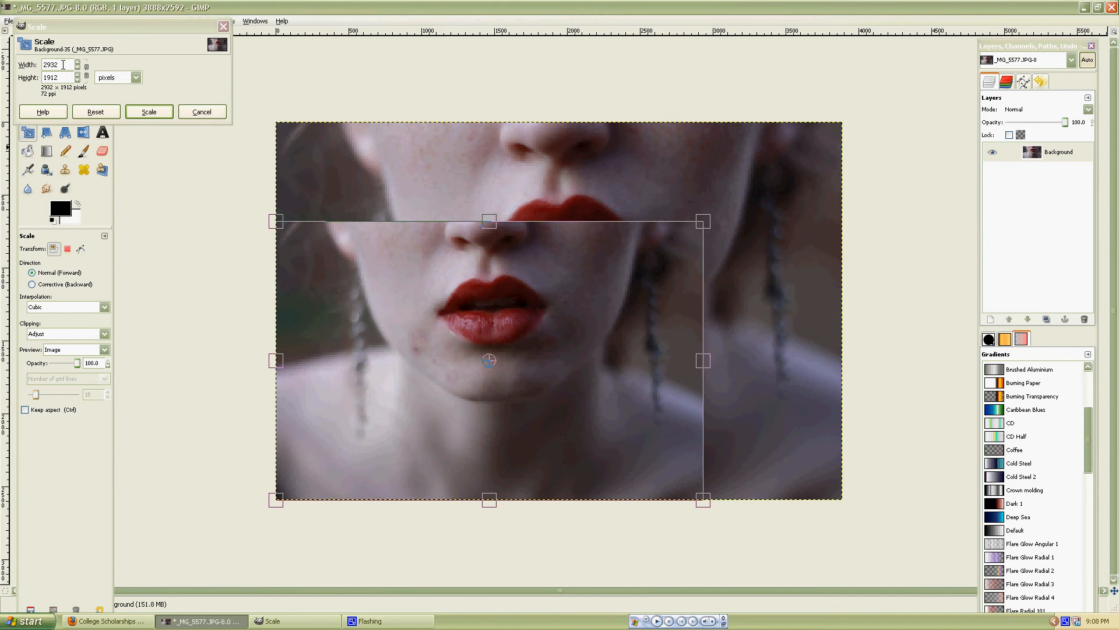
pyautogui.click(117, 76)
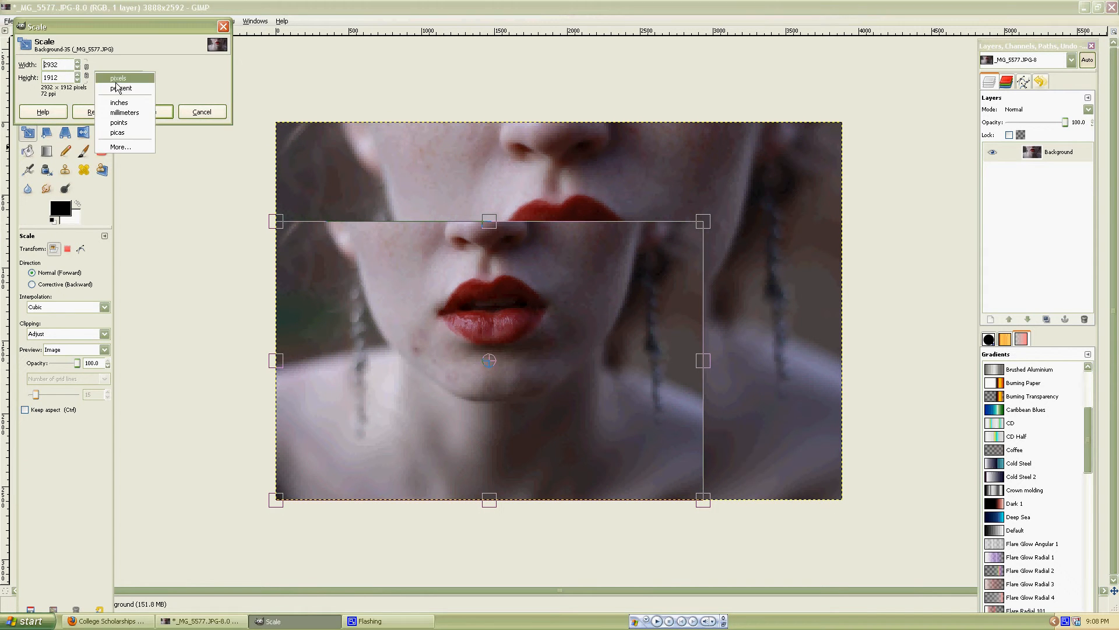
pyautogui.click(175, 79)
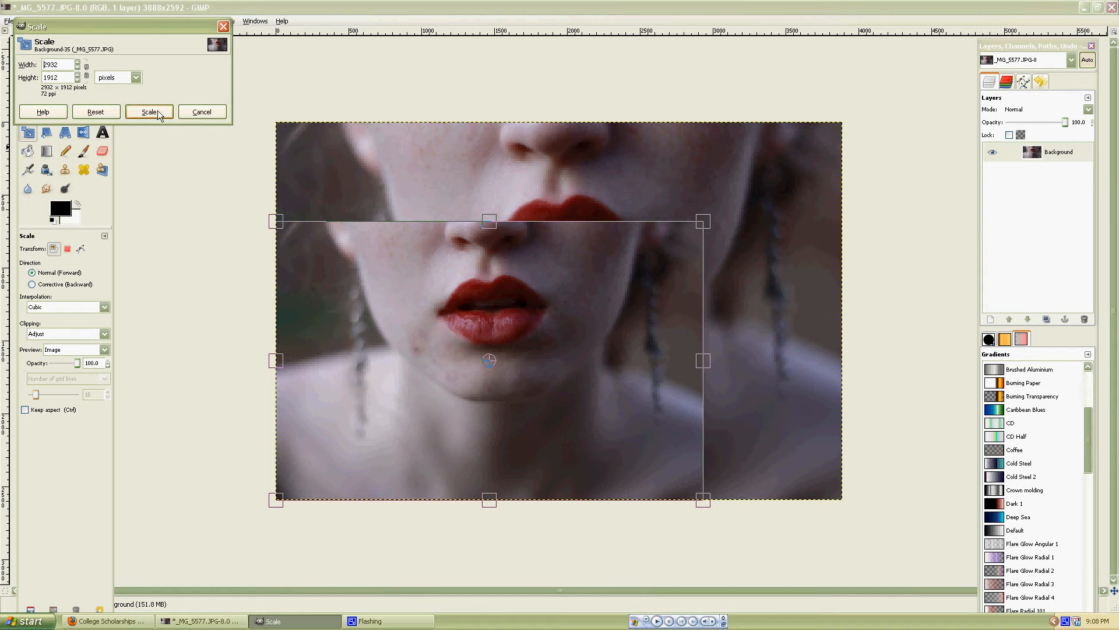
pyautogui.click(202, 112)
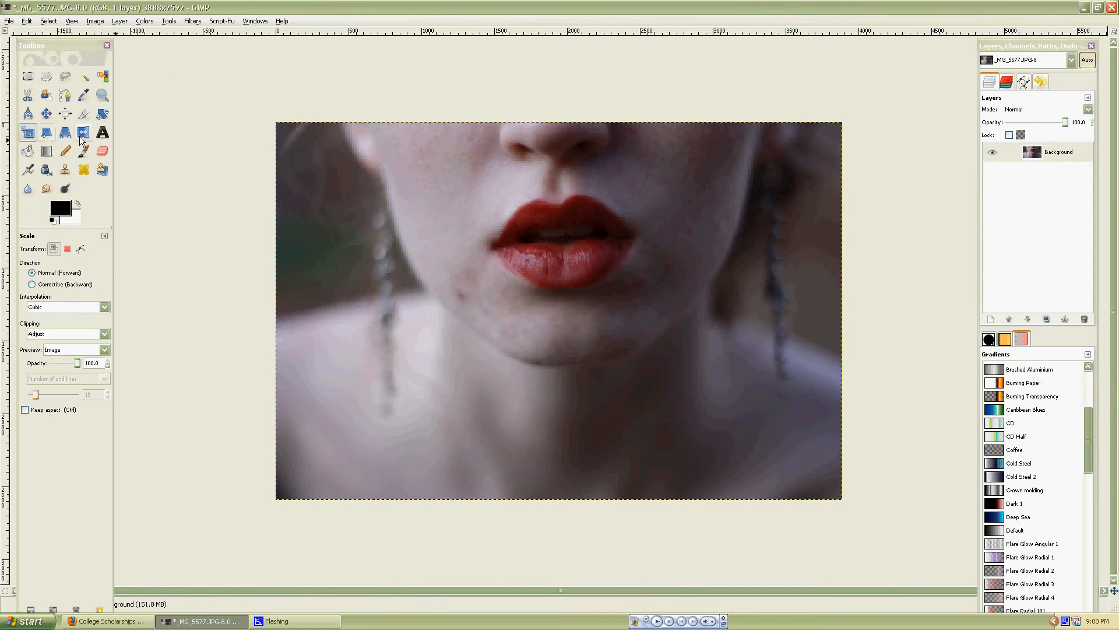
# - Examine the Text tool's available fonts and size units, leaving its settings as they are
pyautogui.click(103, 133)
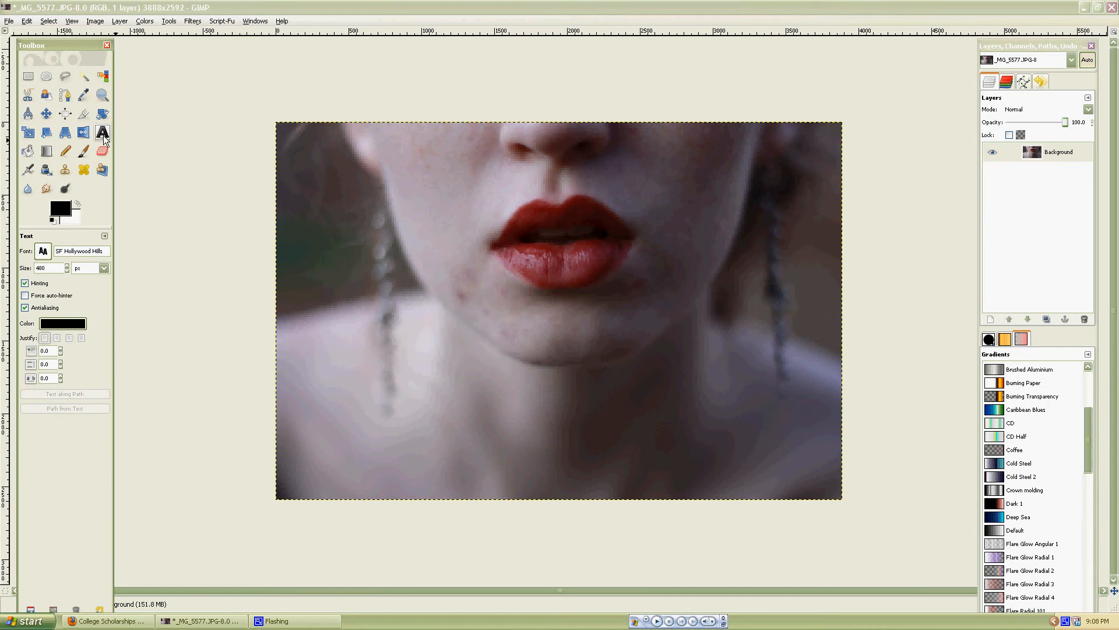
pyautogui.click(43, 251)
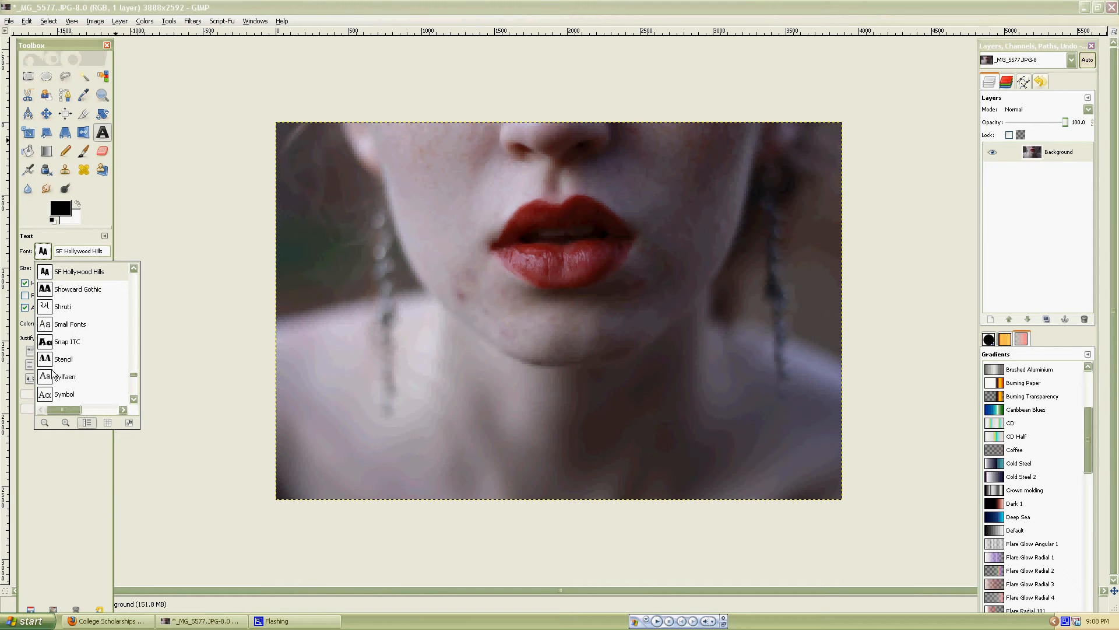
pyautogui.click(43, 251)
pyautogui.click(43, 251)
pyautogui.click(64, 243)
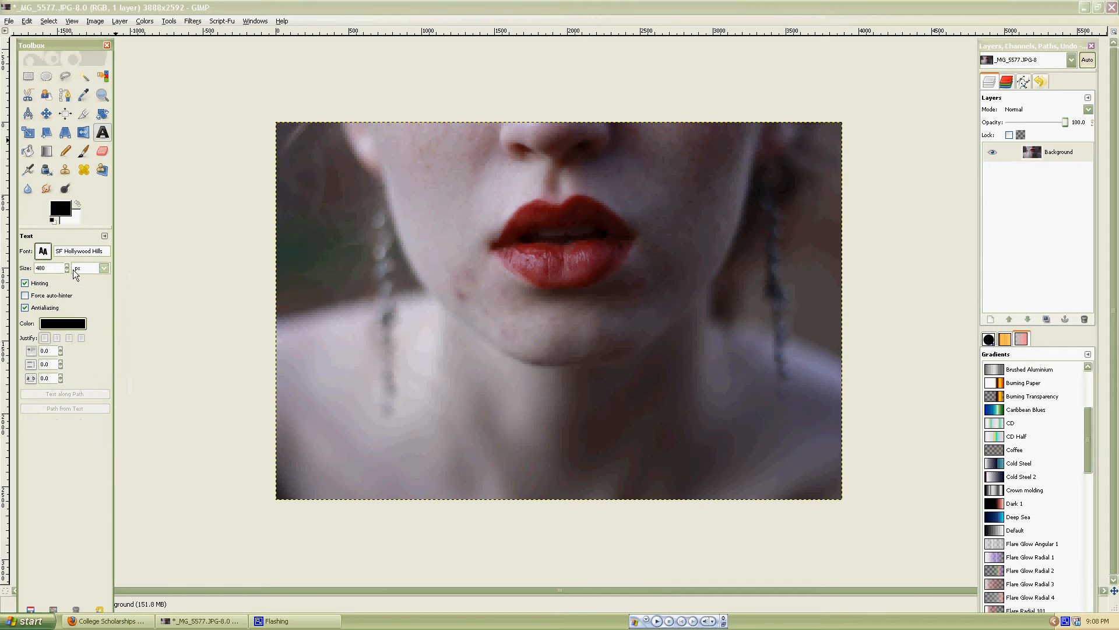
pyautogui.click(94, 268)
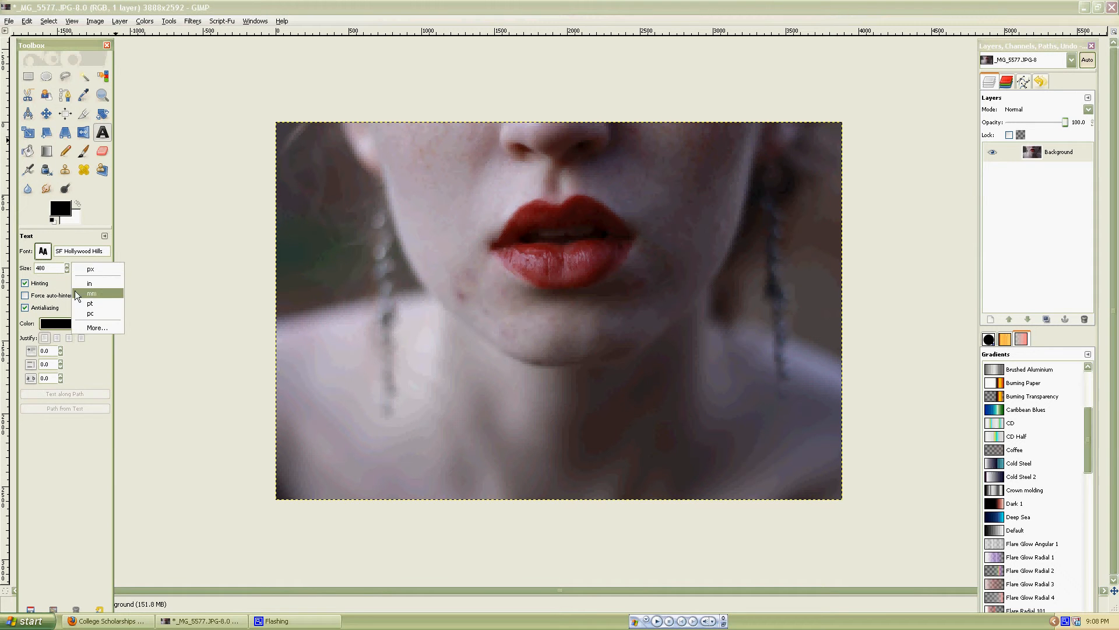
pyautogui.click(68, 281)
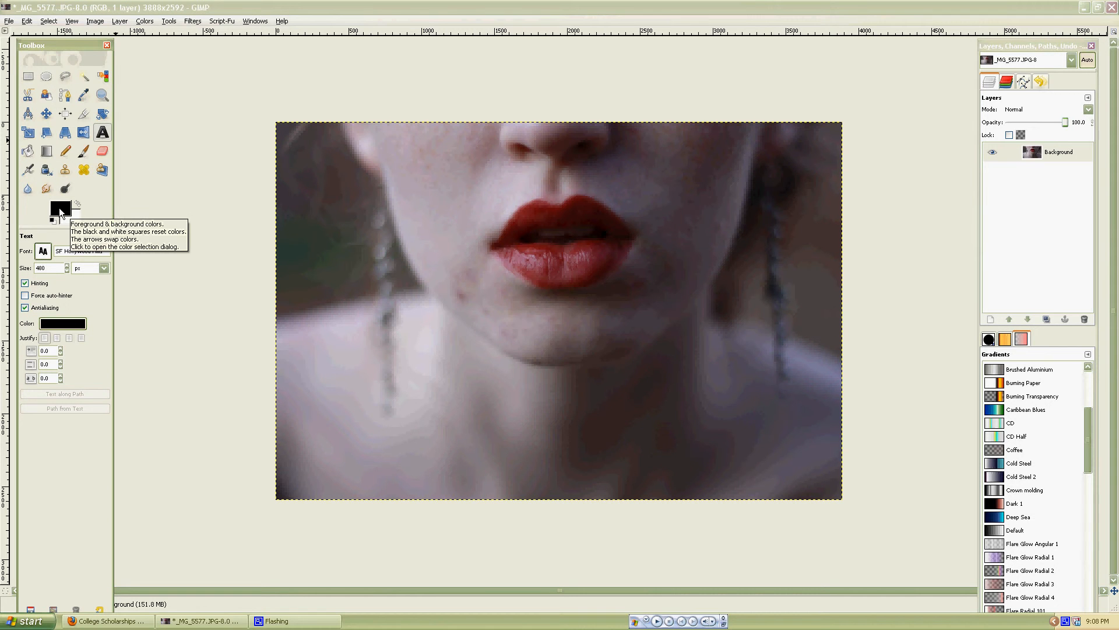
# - Set the foreground color to dark brown 503d3d
pyautogui.click(62, 208)
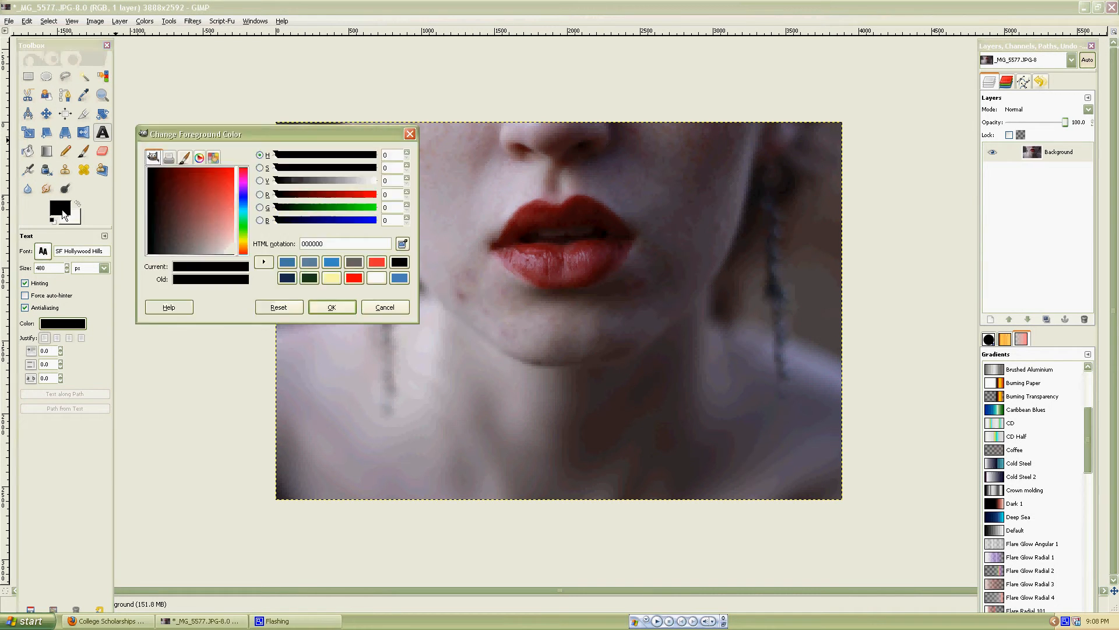
pyautogui.moveTo(192, 211); pyautogui.dragTo(175, 234)
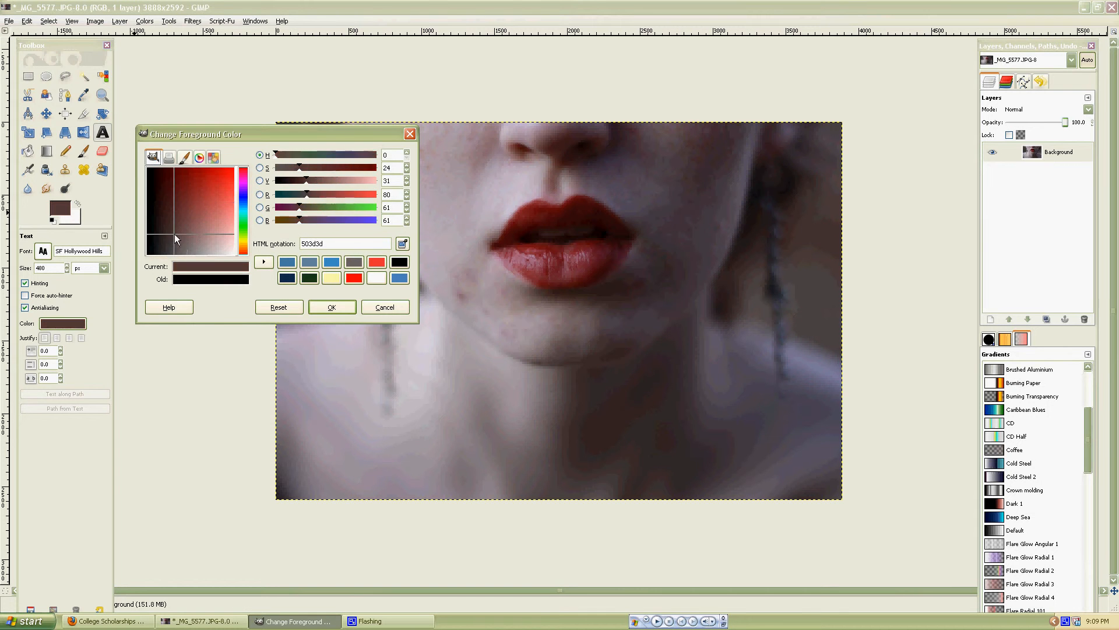
pyautogui.click(332, 309)
# - Set the text color to bright red, about e02f2f
pyautogui.click(70, 321)
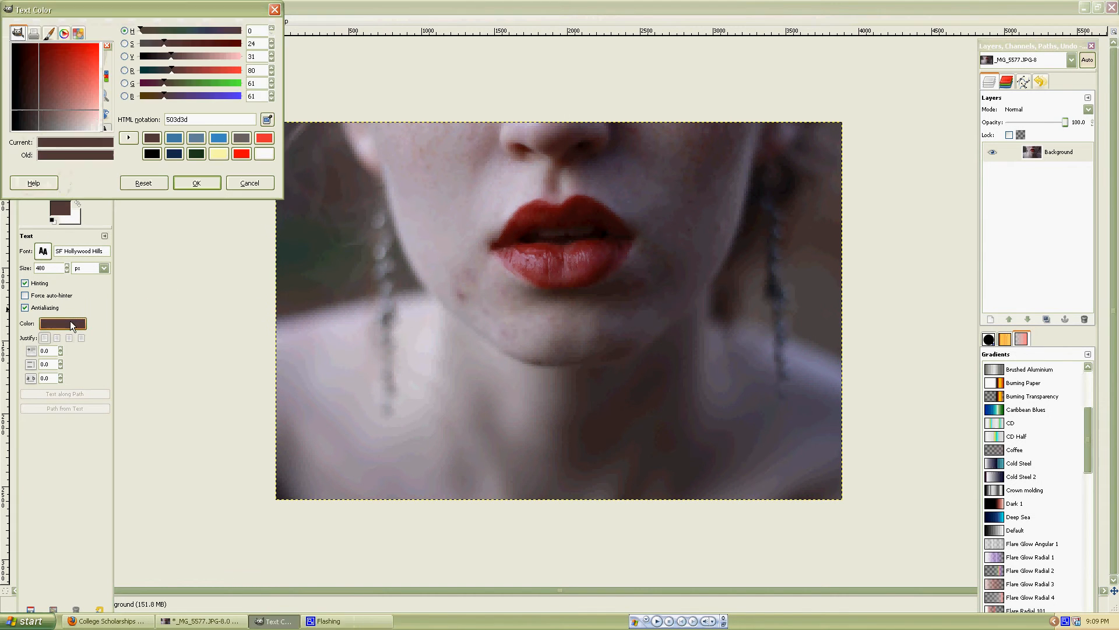
pyautogui.moveTo(75, 103); pyautogui.dragTo(89, 64)
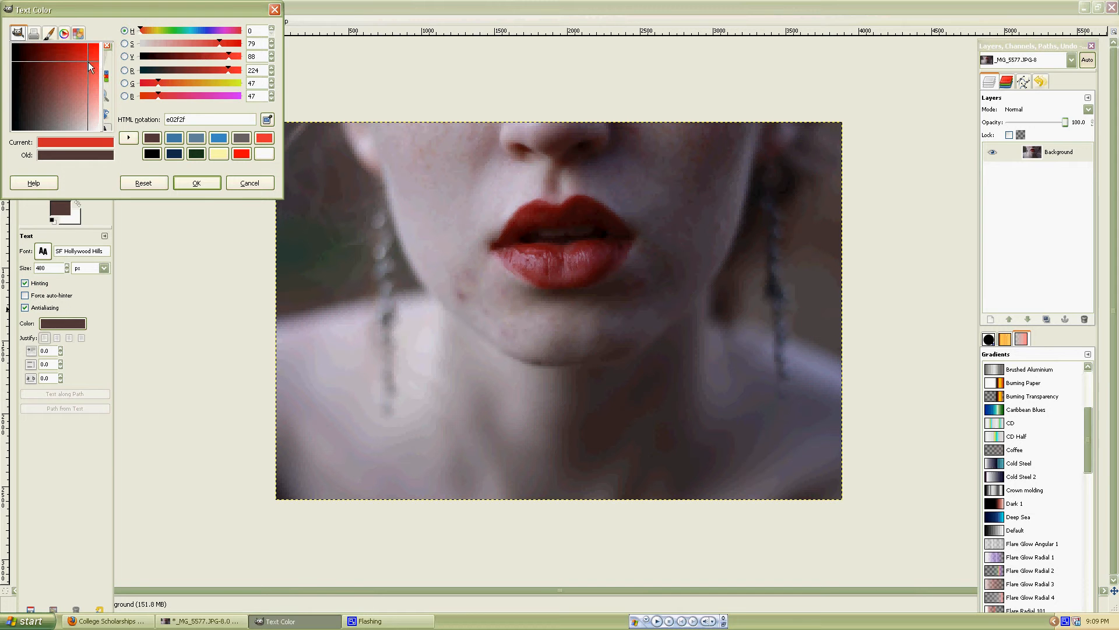
pyautogui.click(196, 183)
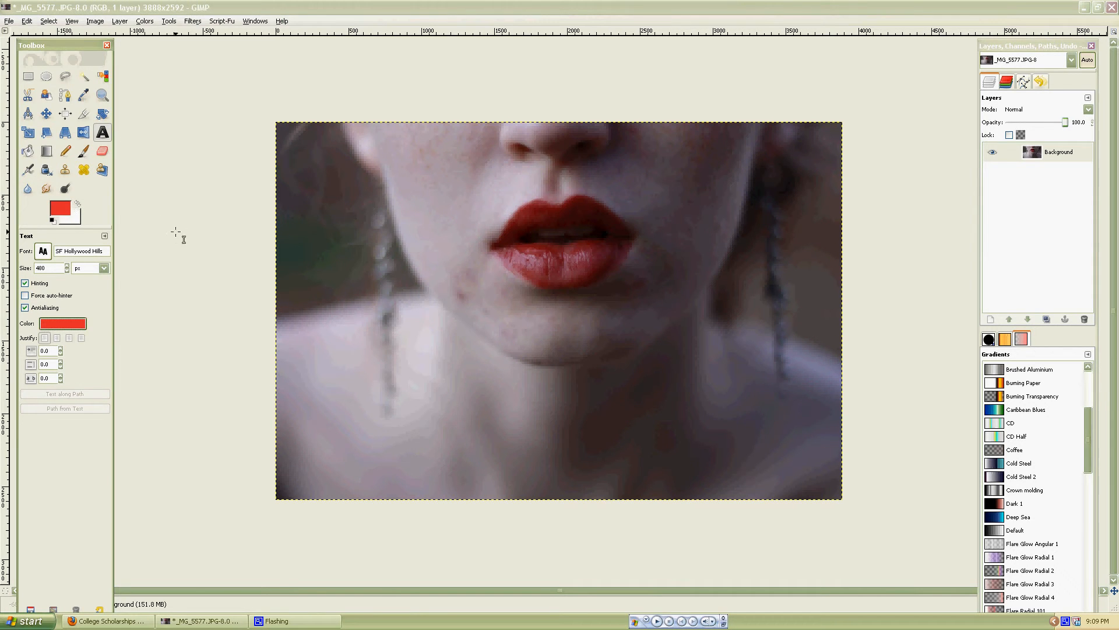
# - Add the text "hello!" in a box about 3000 by 1256 px spanning the lips and chin
pyautogui.press('Tab')
pyautogui.moveTo(335, 180); pyautogui.dragTo(773, 363)
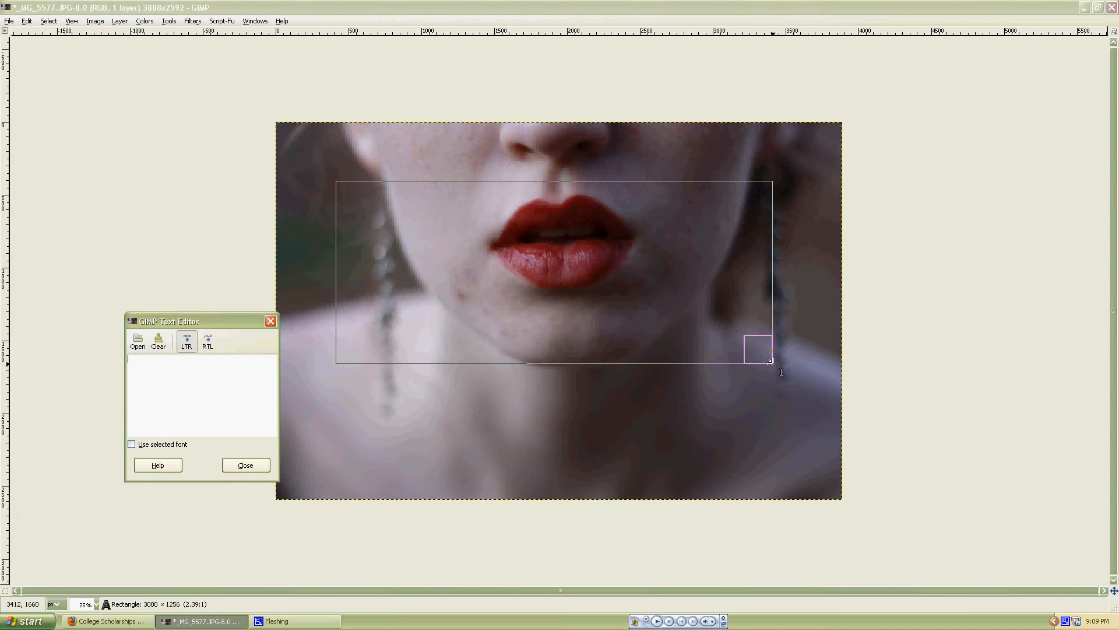
pyautogui.click(186, 383)
pyautogui.write('hello!')
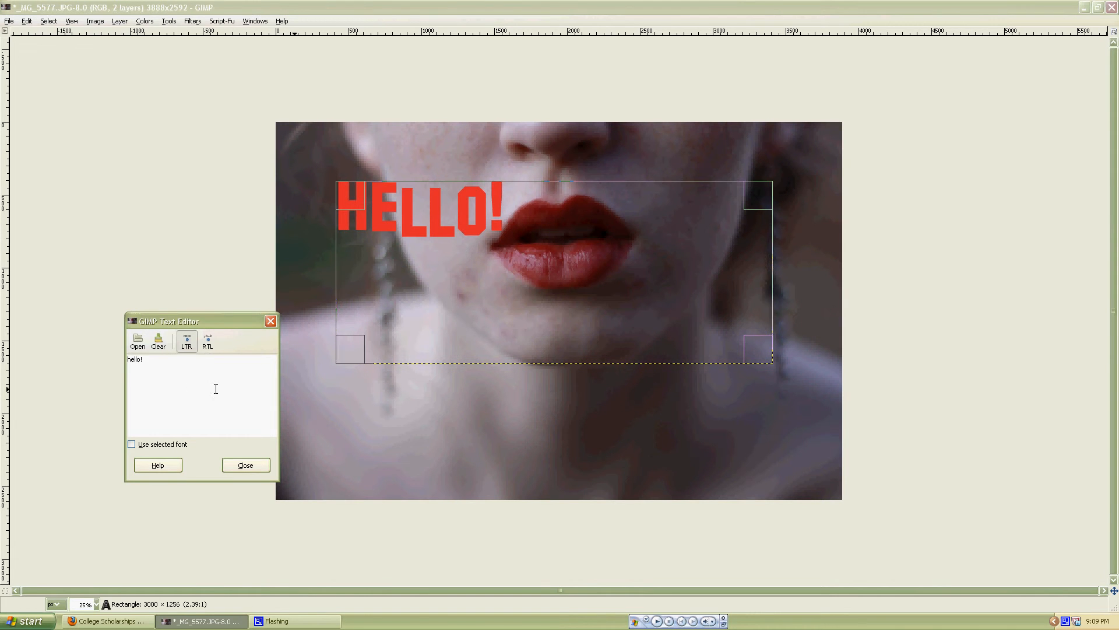
pyautogui.click(244, 465)
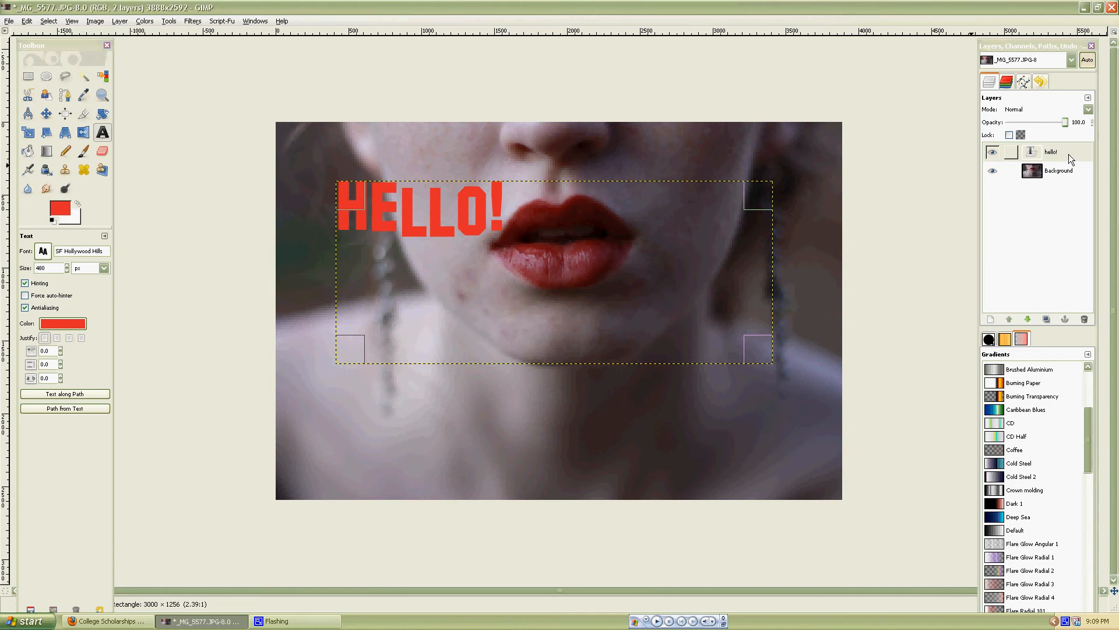
# - Add a second text "you!" in a box about 1604 by 488 px over the neck
pyautogui.moveTo(455, 396); pyautogui.dragTo(689, 467)
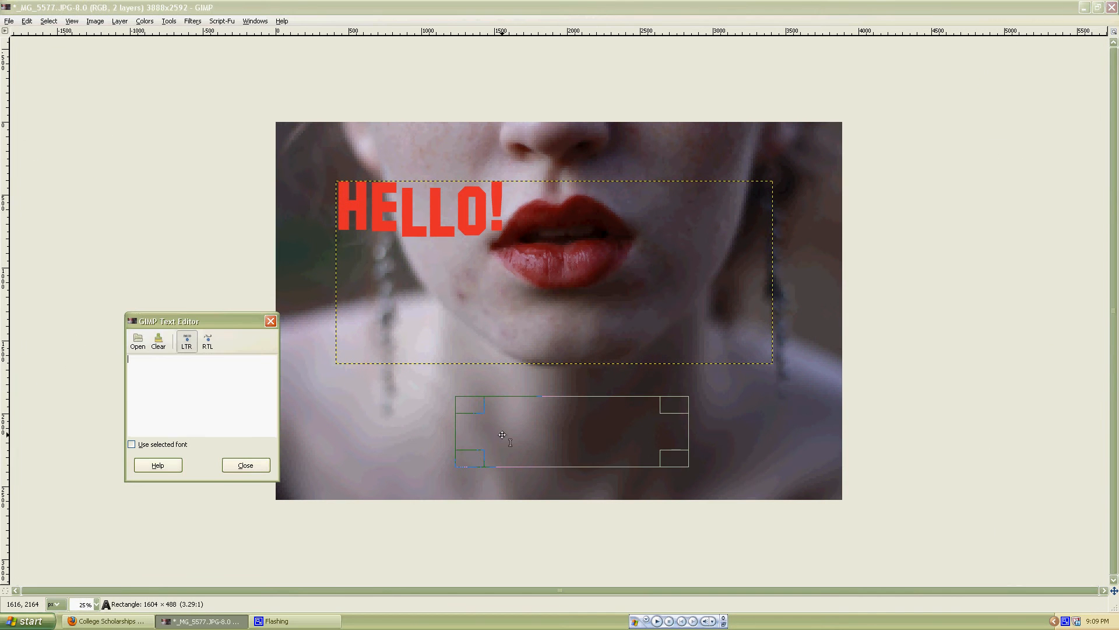
pyautogui.write('you!')
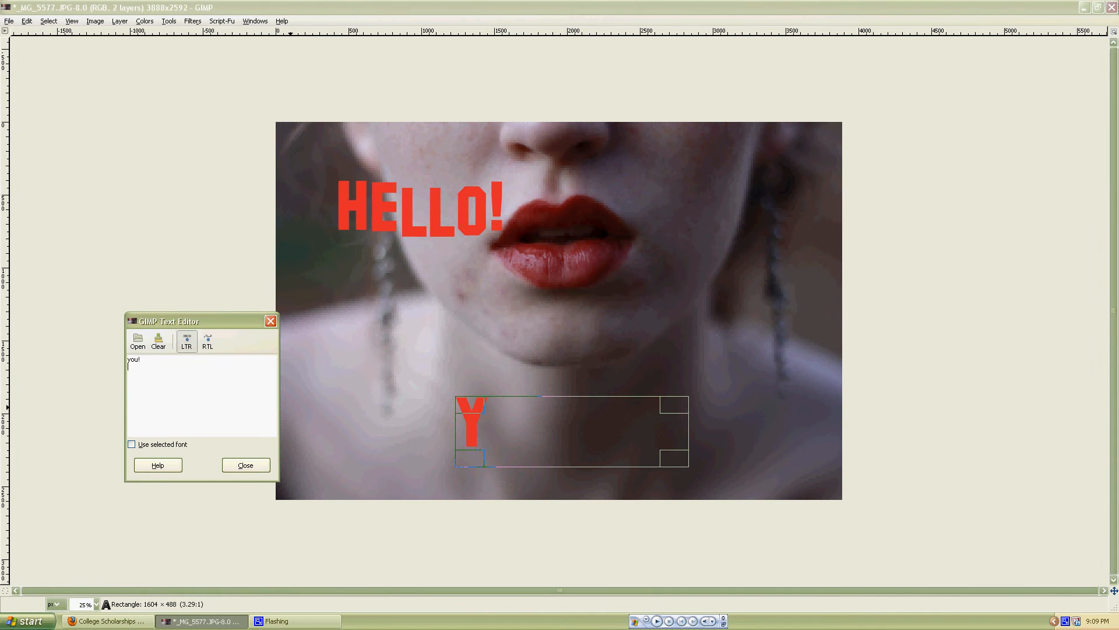
pyautogui.press('Return')
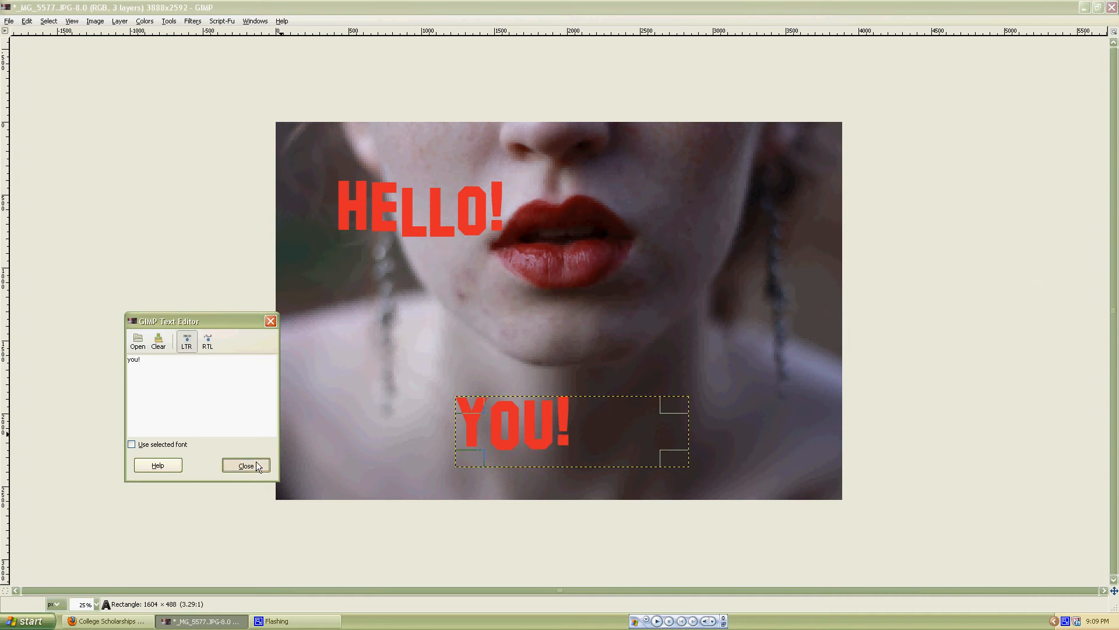
pyautogui.click(245, 464)
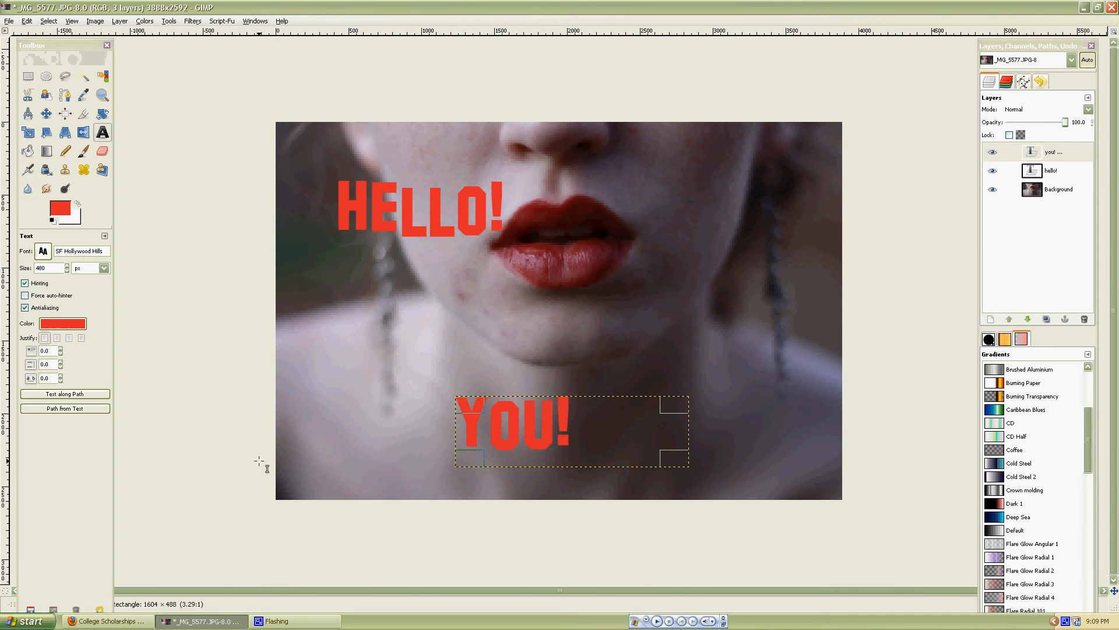
# - Delete the "hello!" and "you!" text layers, keeping only the Background layer
pyautogui.click(1059, 167)
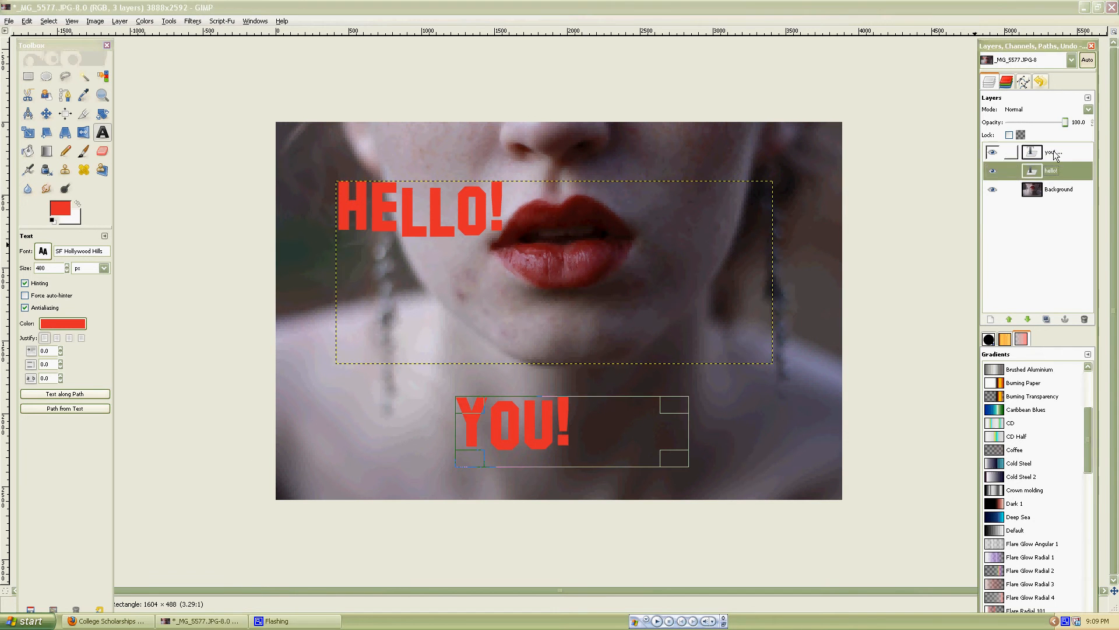
pyautogui.click(1054, 151)
pyautogui.click(1042, 172)
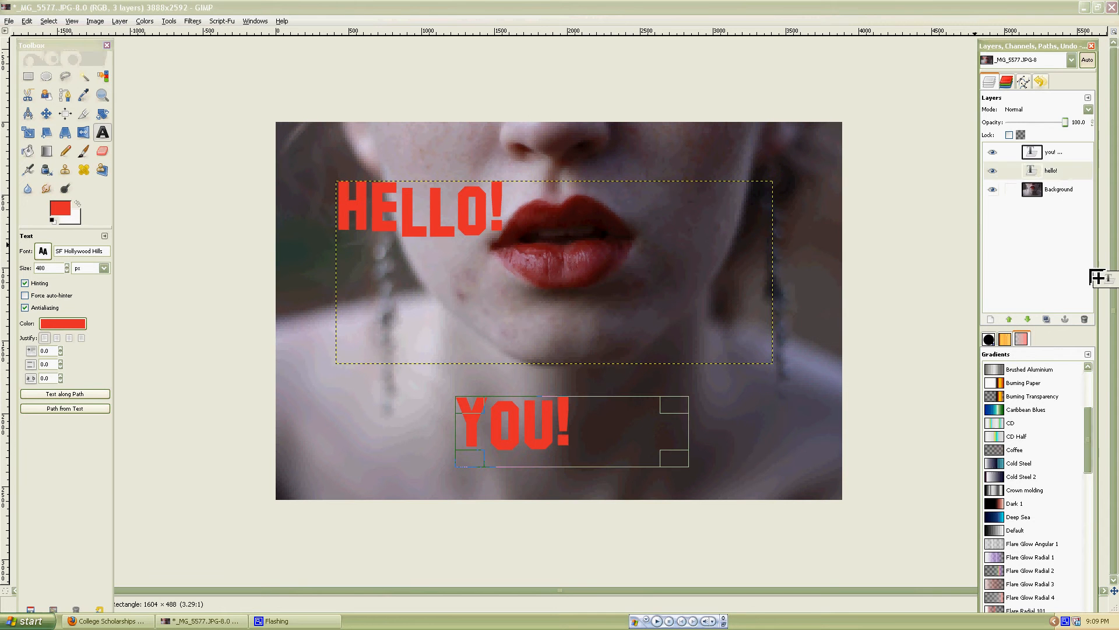
pyautogui.click(1084, 320)
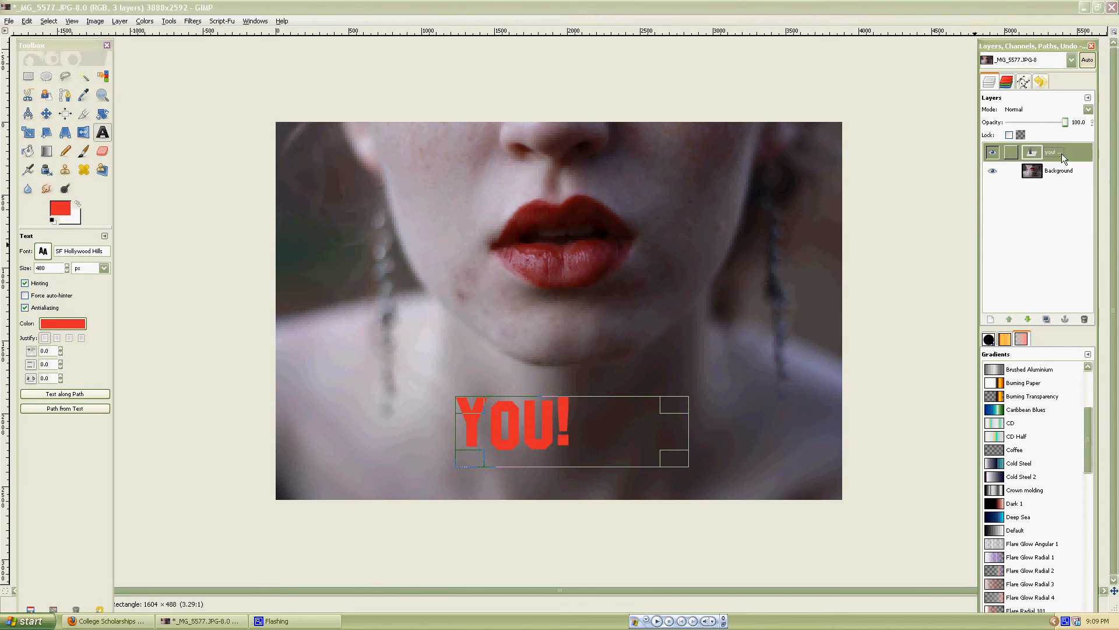
pyautogui.click(1085, 320)
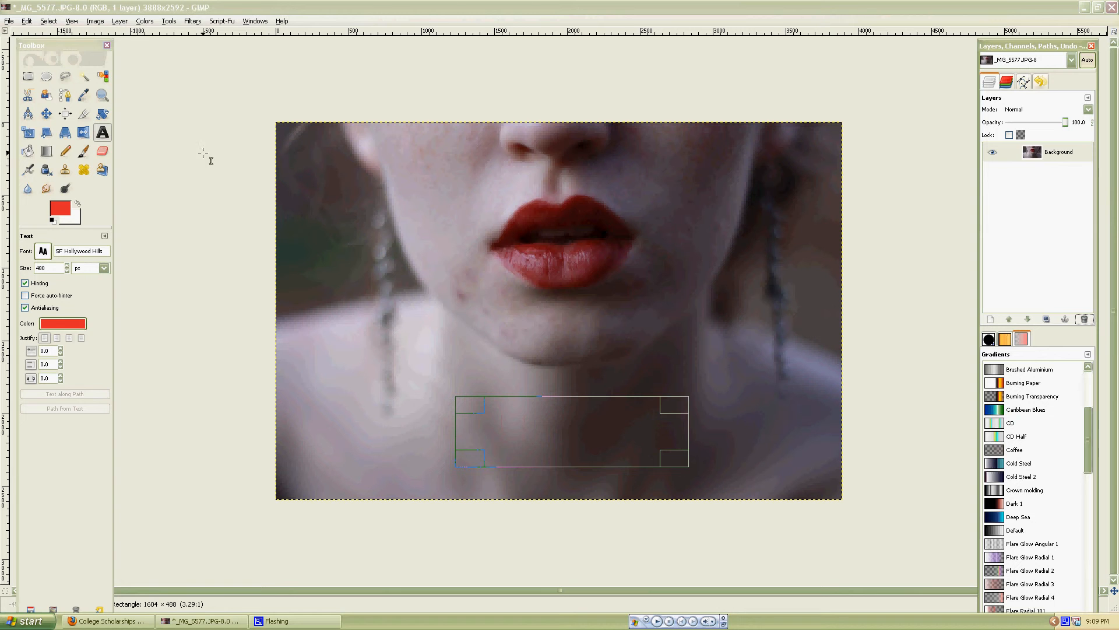
# - Choose the Flare Radial 102 gradient for the Blend tool
pyautogui.click(30, 154)
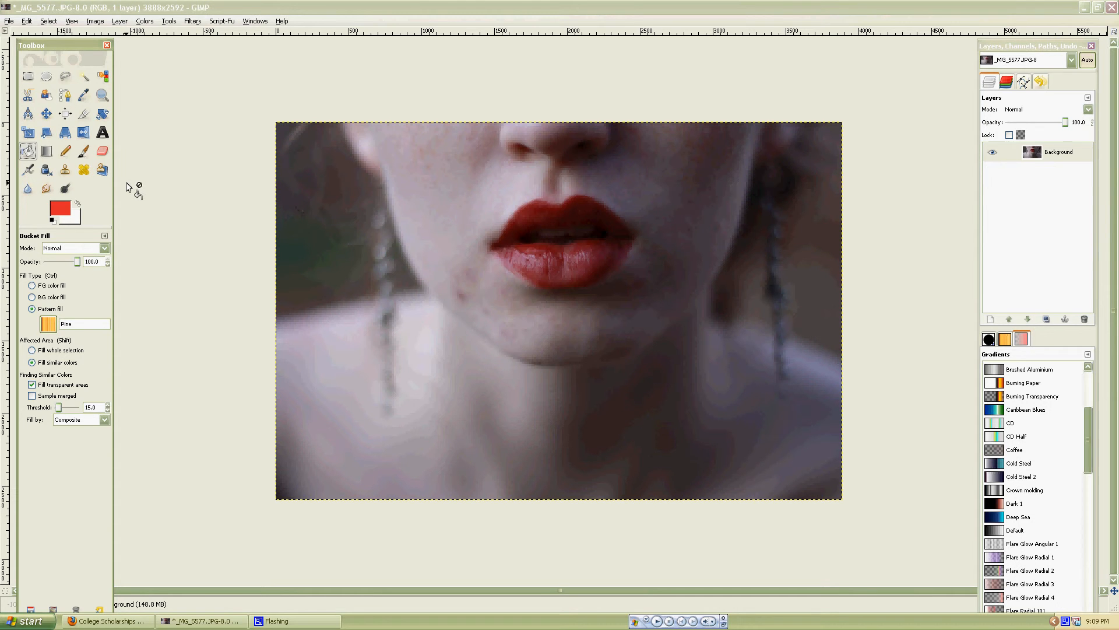
pyautogui.click(47, 151)
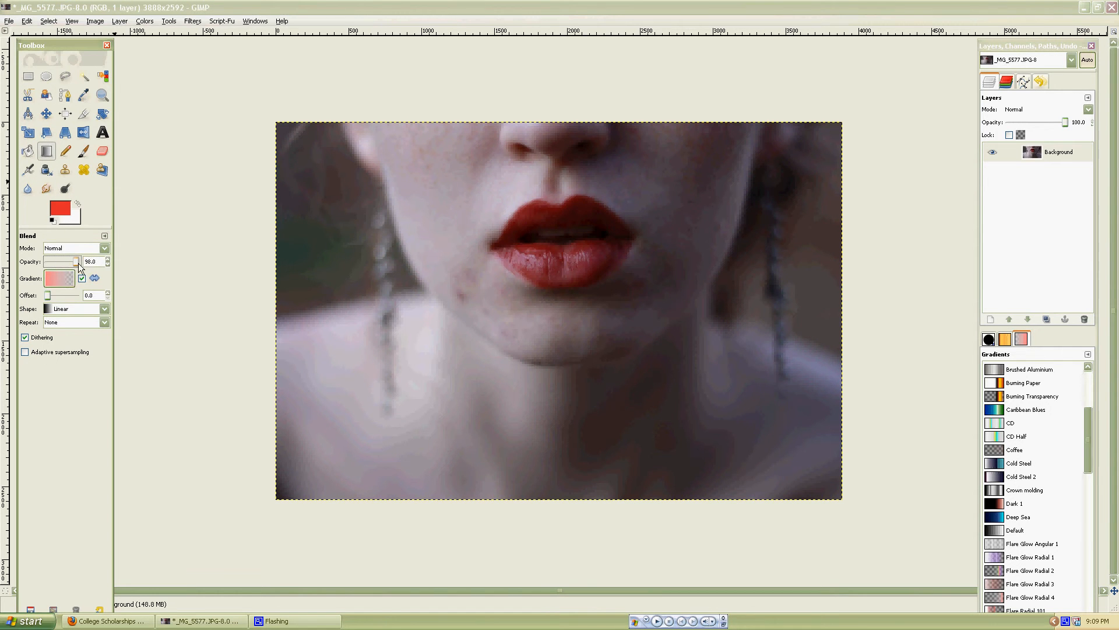
pyautogui.click(68, 286)
pyautogui.scroll(-8, 82, 326)
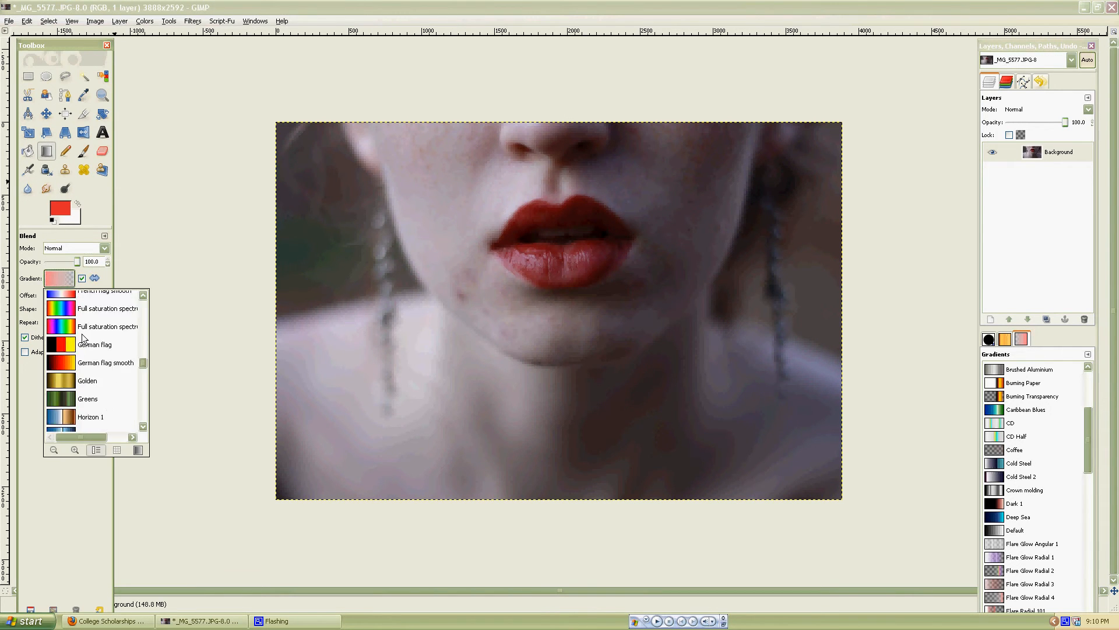
pyautogui.scroll(-3, 90, 350)
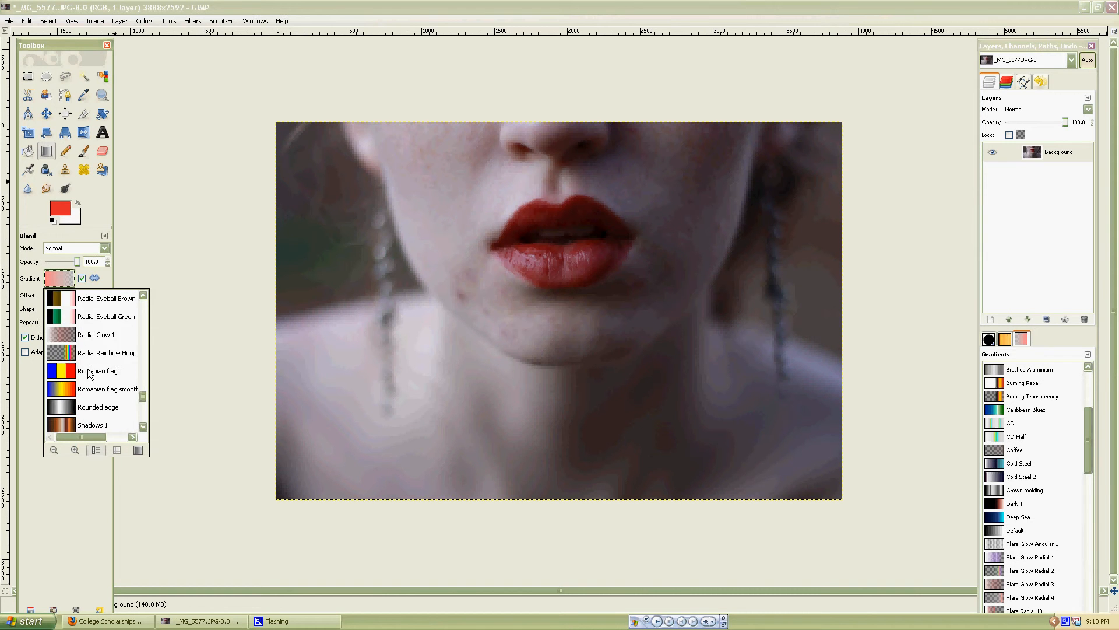
pyautogui.scroll(4, 103, 369)
pyautogui.scroll(5, 109, 373)
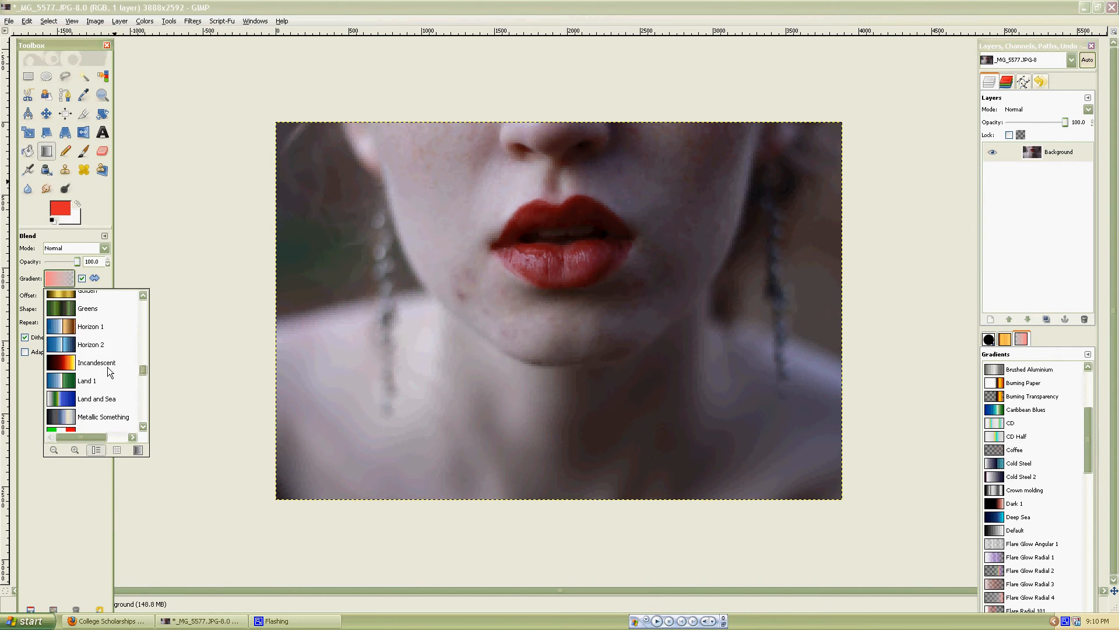
pyautogui.scroll(-2, 109, 373)
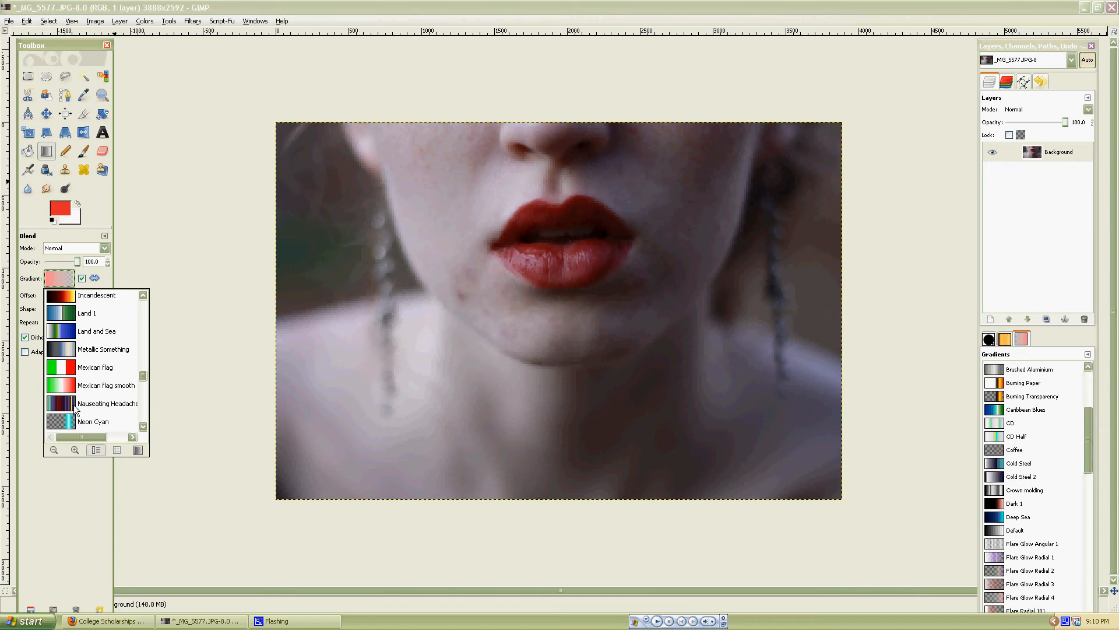
pyautogui.scroll(3, 114, 385)
pyautogui.scroll(5, 114, 385)
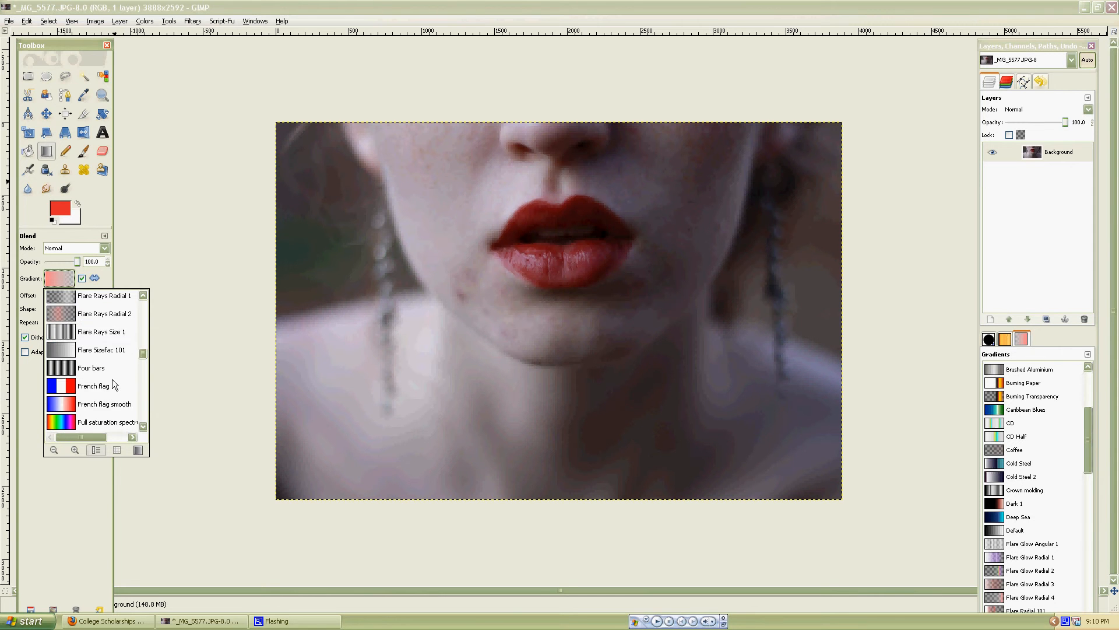
pyautogui.scroll(1, 114, 385)
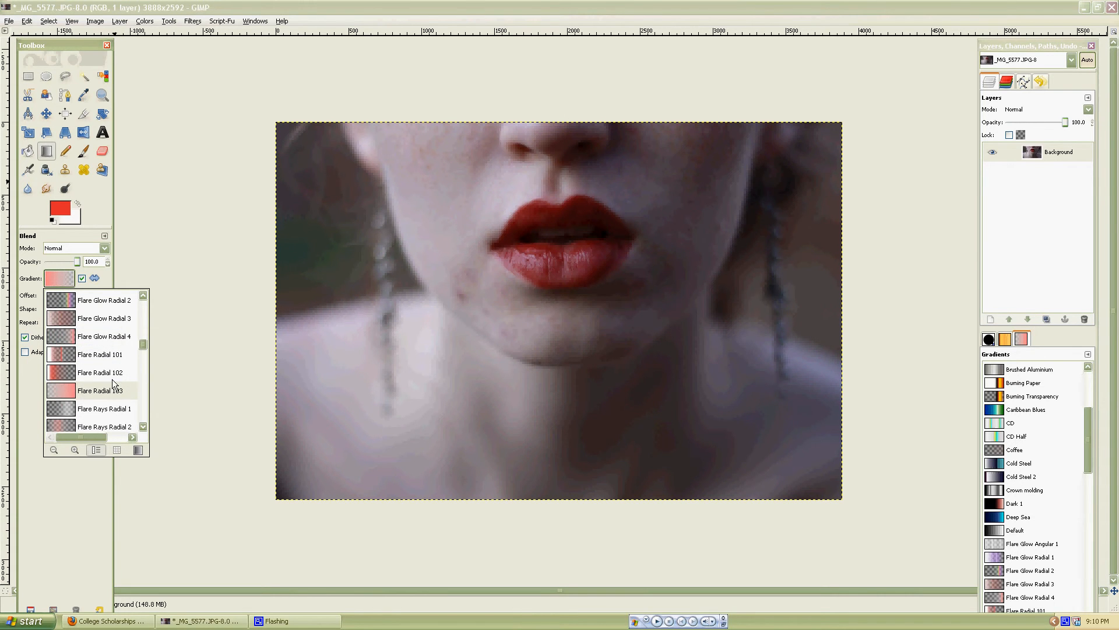
pyautogui.click(70, 369)
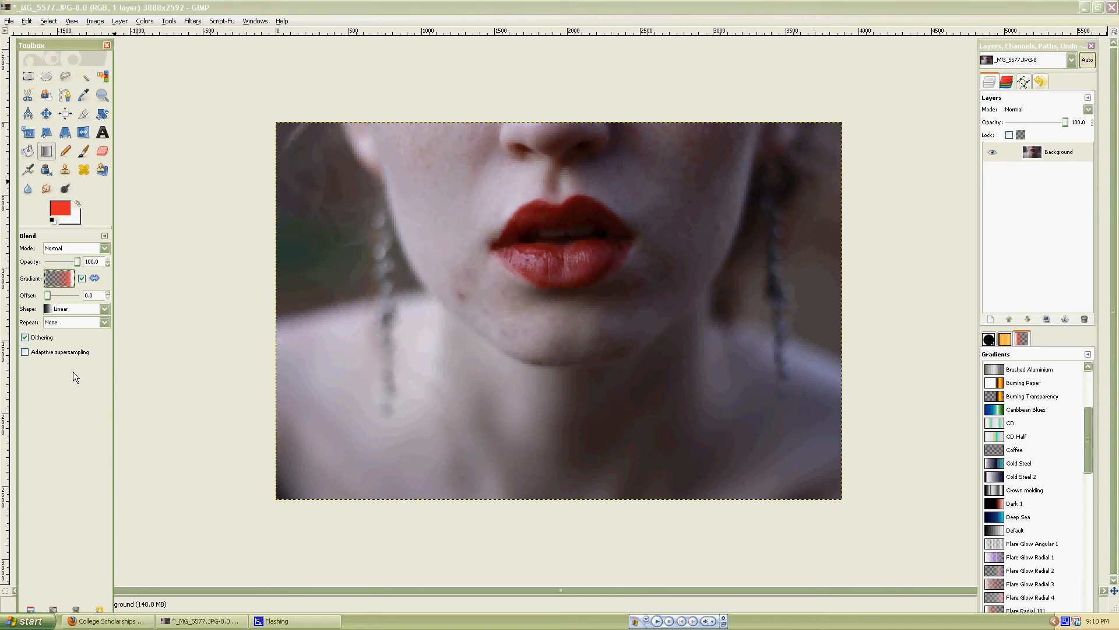
# - Turn off gradient reversal and draw a linear gradient from the photo's left edge to its middle
pyautogui.click(82, 279)
pyautogui.click(82, 280)
pyautogui.click(83, 279)
pyautogui.click(83, 280)
pyautogui.click(82, 279)
pyautogui.moveTo(286, 276); pyautogui.dragTo(586, 276)
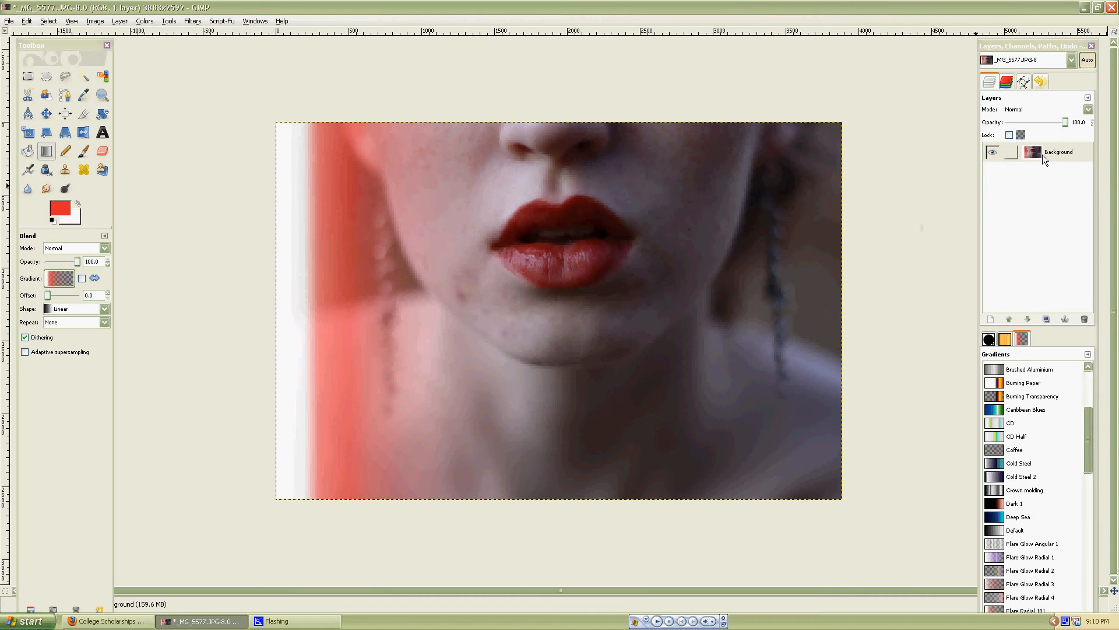
# - Duplicate the Background layer, hide the copy and delete it
pyautogui.click(1048, 318)
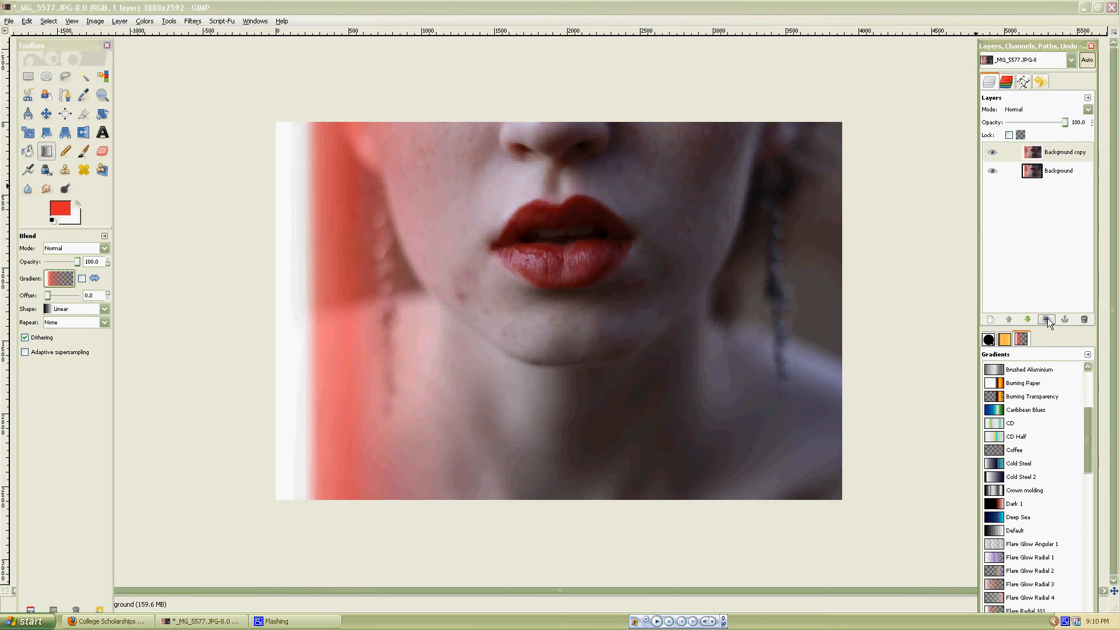
pyautogui.click(1065, 153)
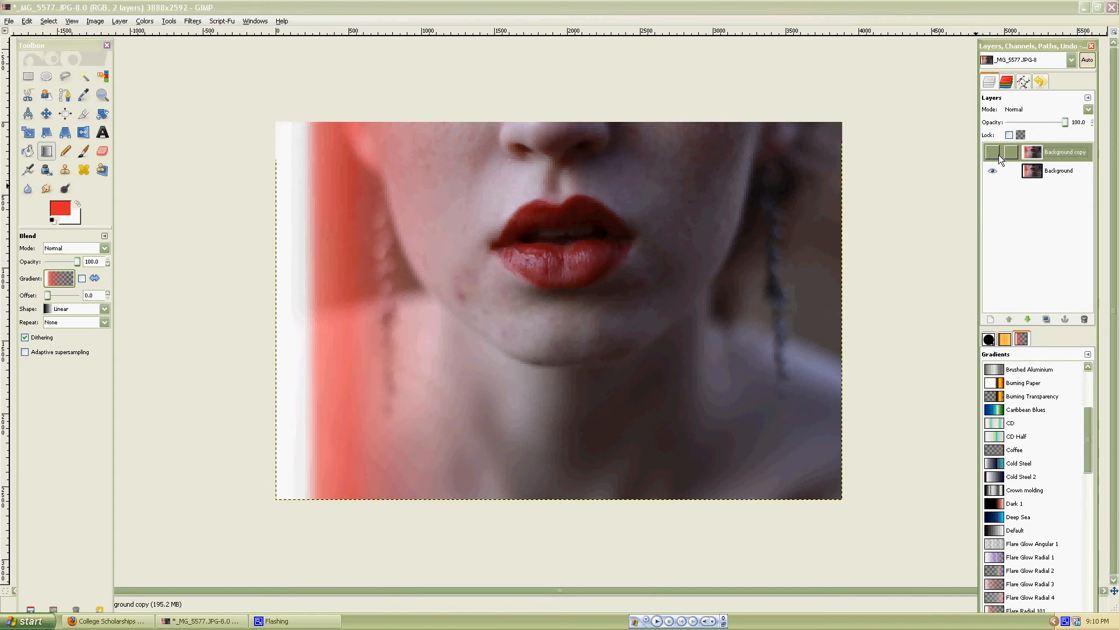
pyautogui.click(1085, 318)
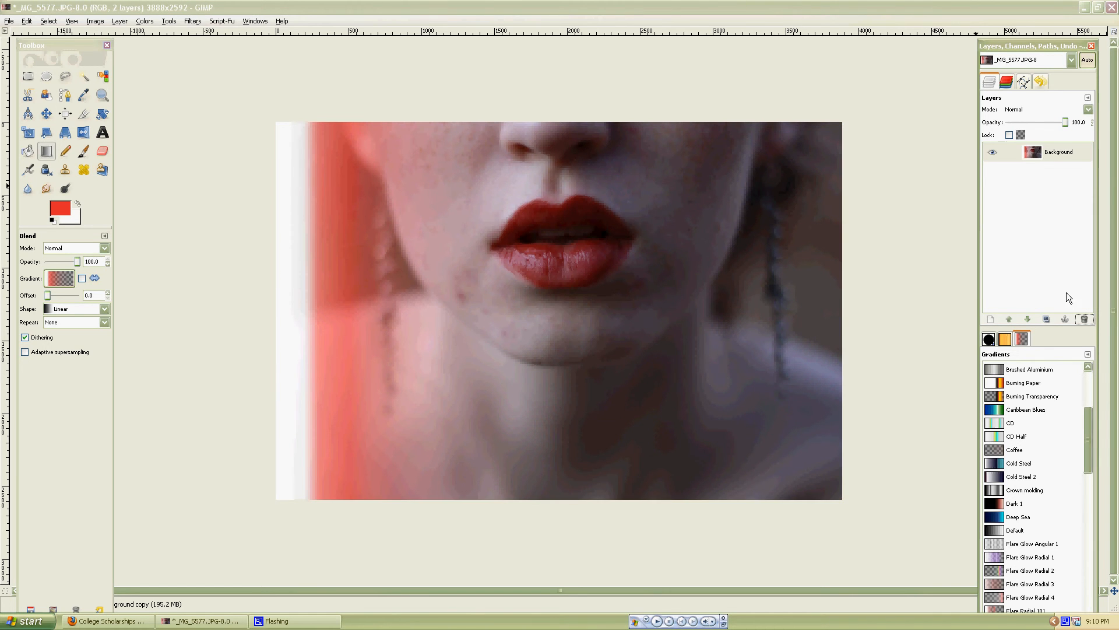
# - Undo the layer duplication and the gradient, and delete the restored "you!" text layer
pyautogui.hotkey('ctrl', 'z')
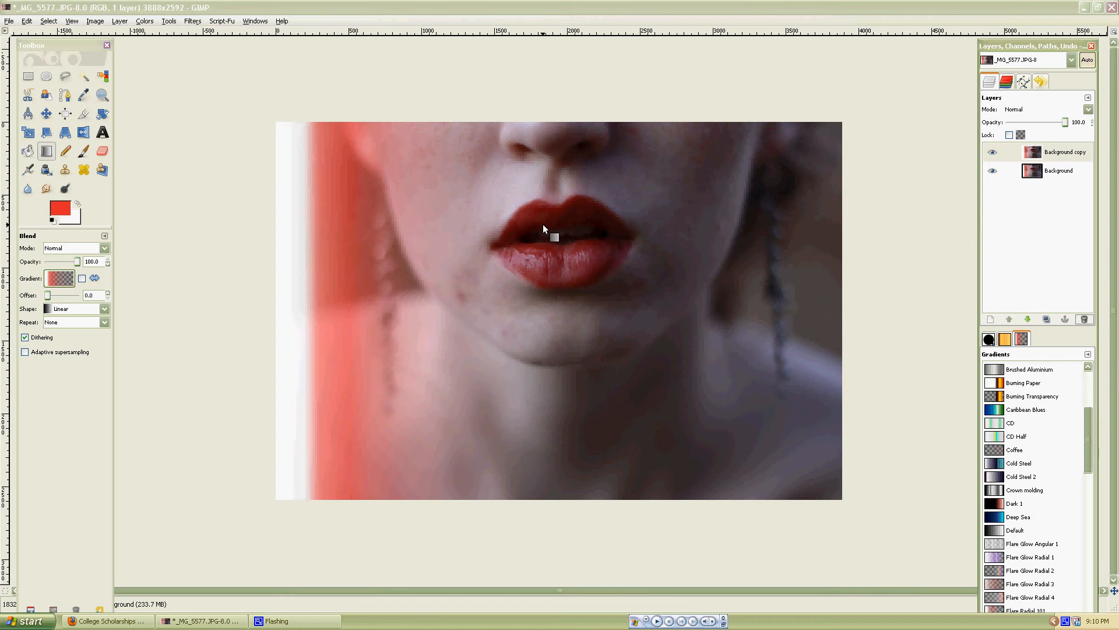
pyautogui.hotkey('ctrl', 'z')
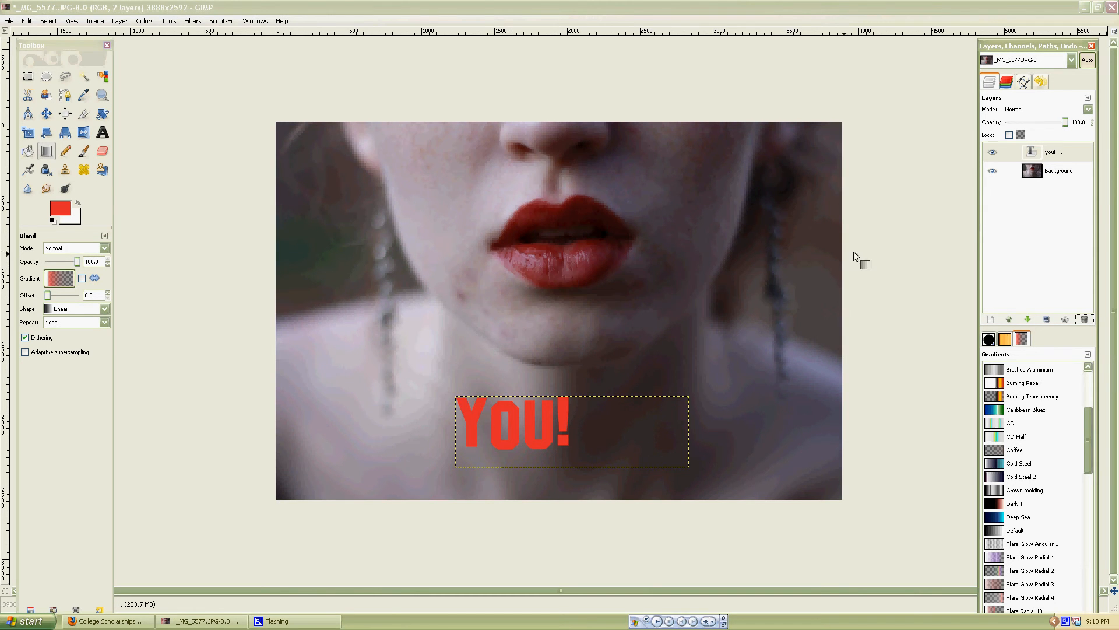
pyautogui.click(1085, 319)
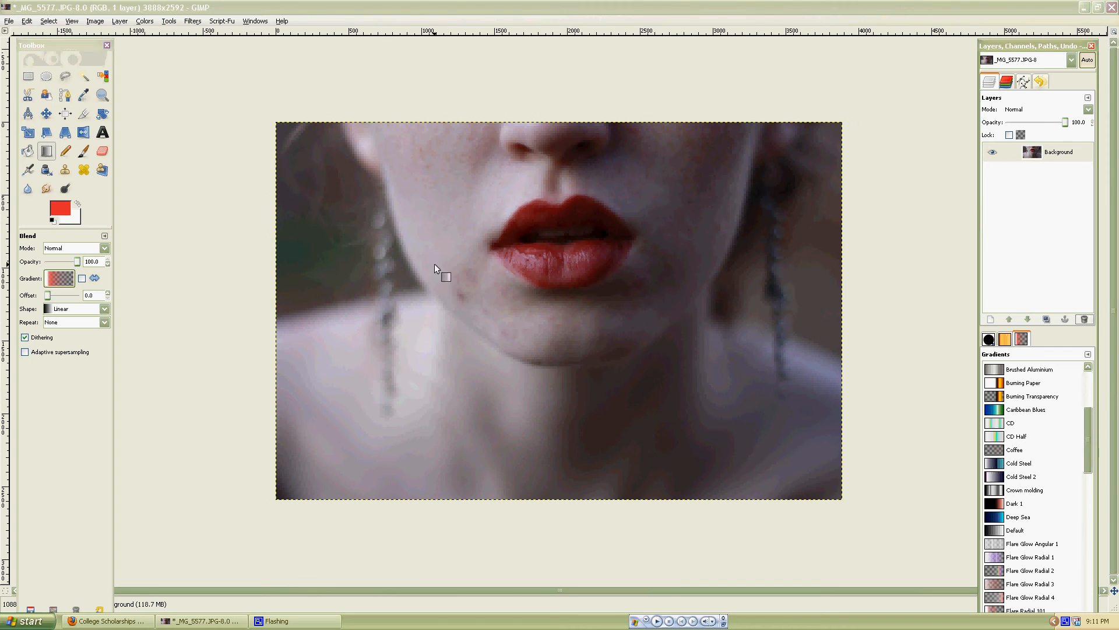
# - Browse the Paintbrush's brush shapes and adjust the Circle (19) brush scale, trying 10.00 and much smaller sizes
pyautogui.click(83, 153)
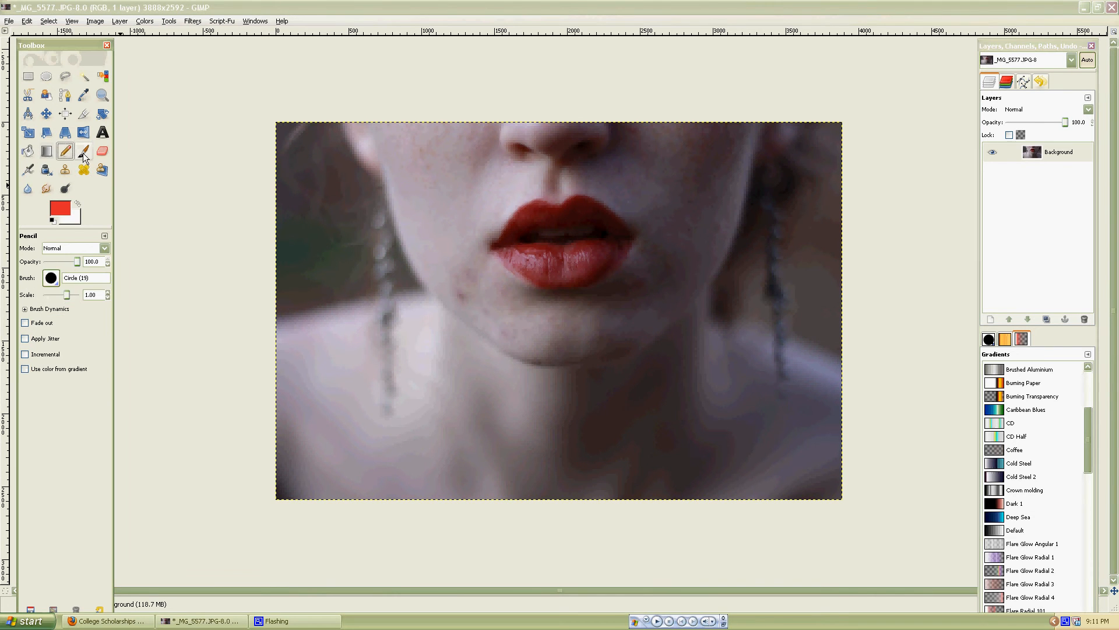
pyautogui.click(52, 277)
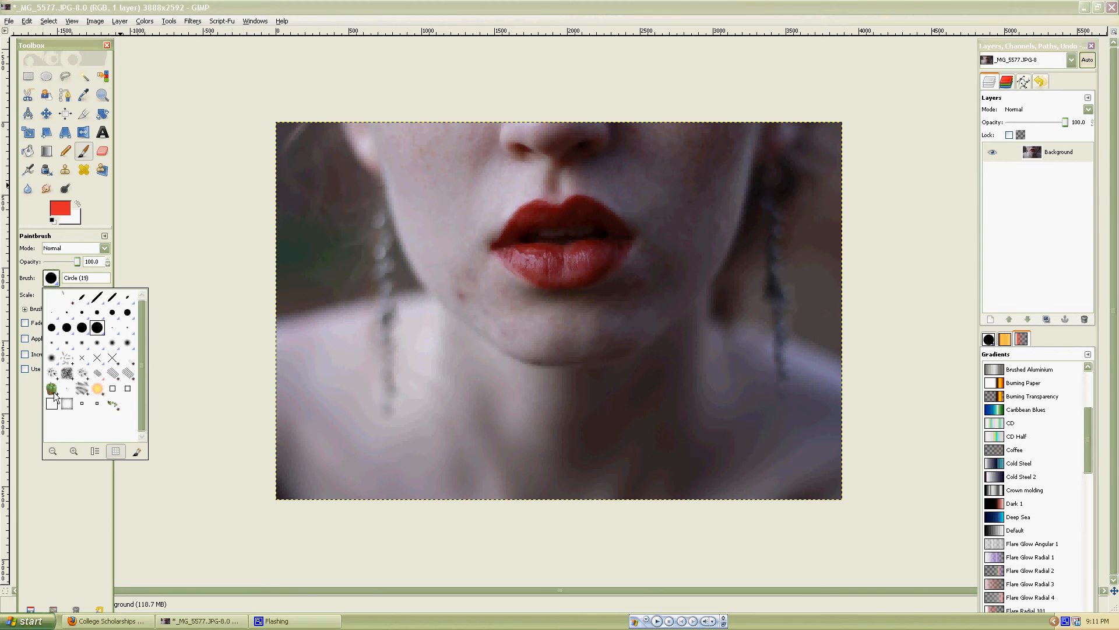
pyautogui.click(62, 471)
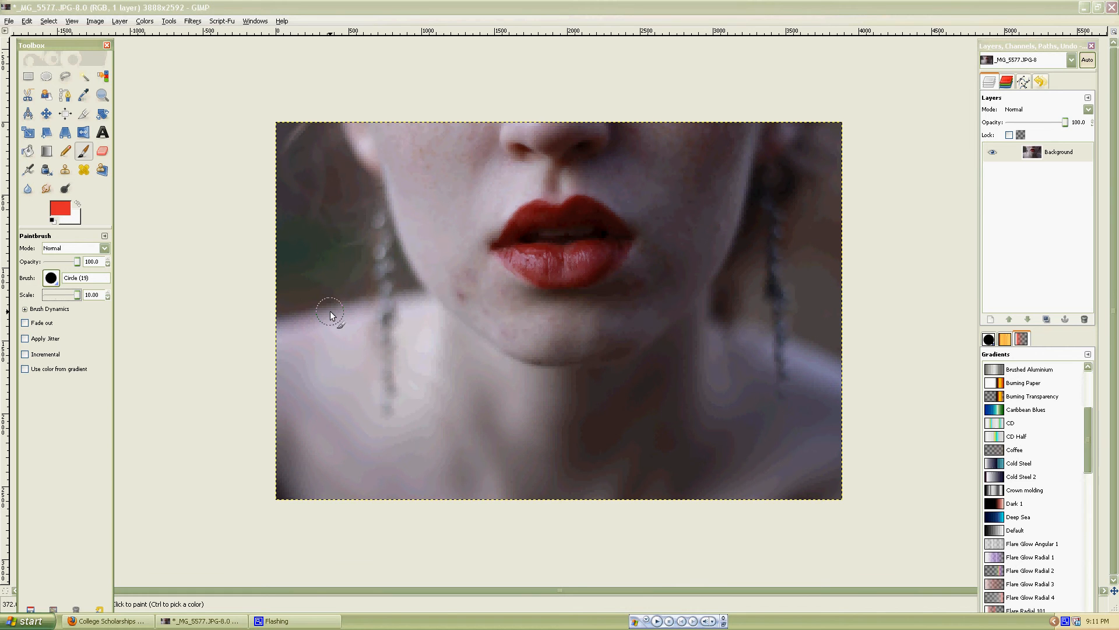
pyautogui.moveTo(76, 296); pyautogui.dragTo(60, 295)
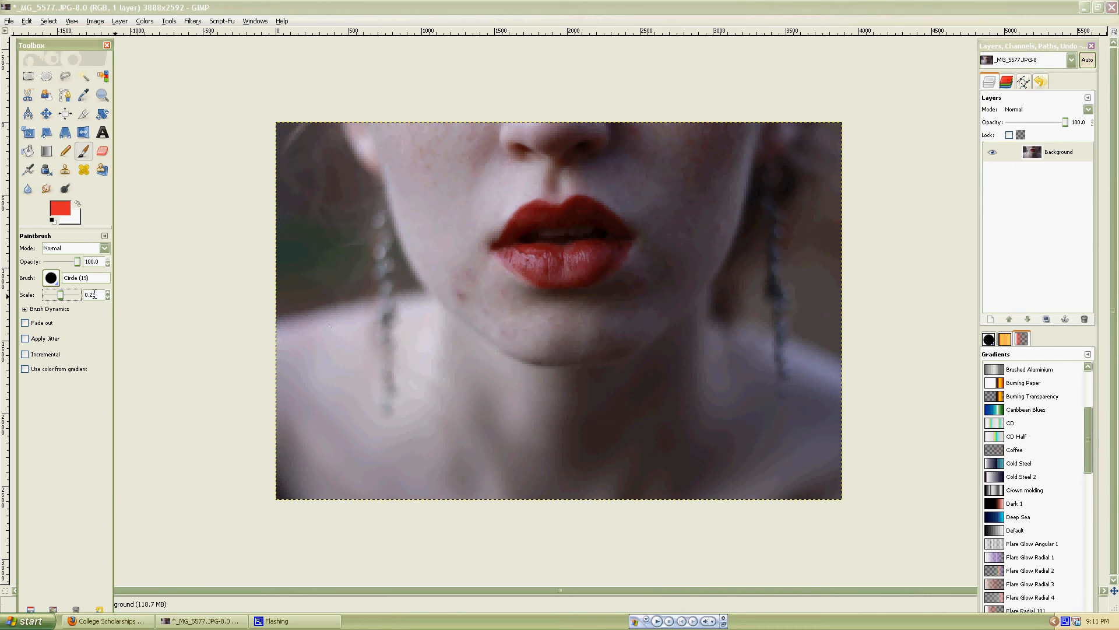
pyautogui.moveTo(67, 295); pyautogui.dragTo(73, 295)
# - Airbrush a looping red stroke from the left background across the cheek and lips, and undo it
pyautogui.click(102, 151)
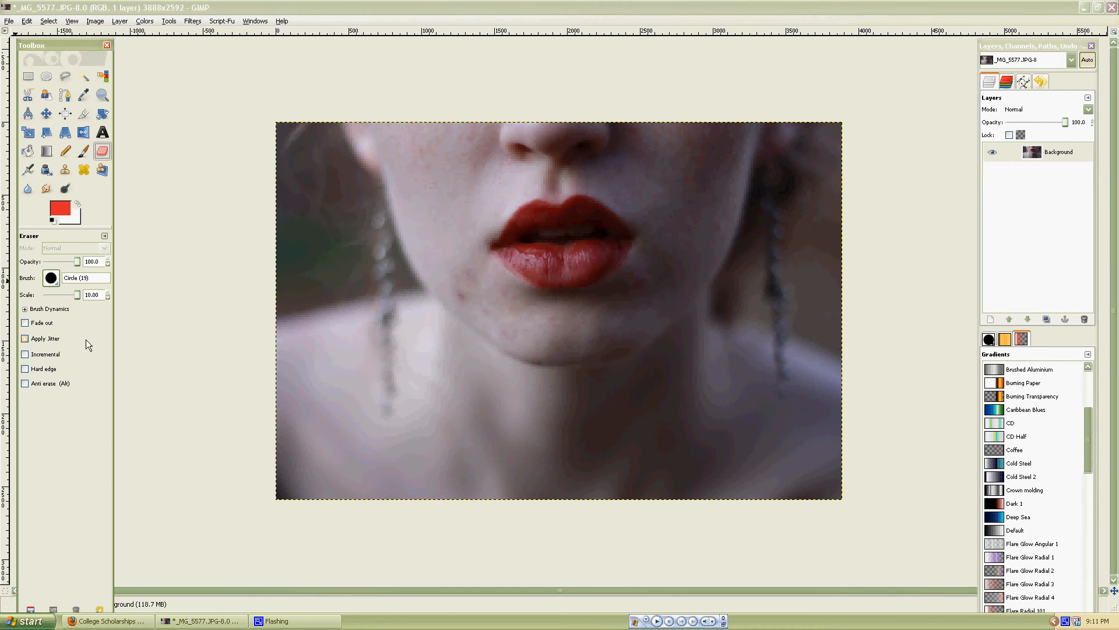
pyautogui.click(28, 170)
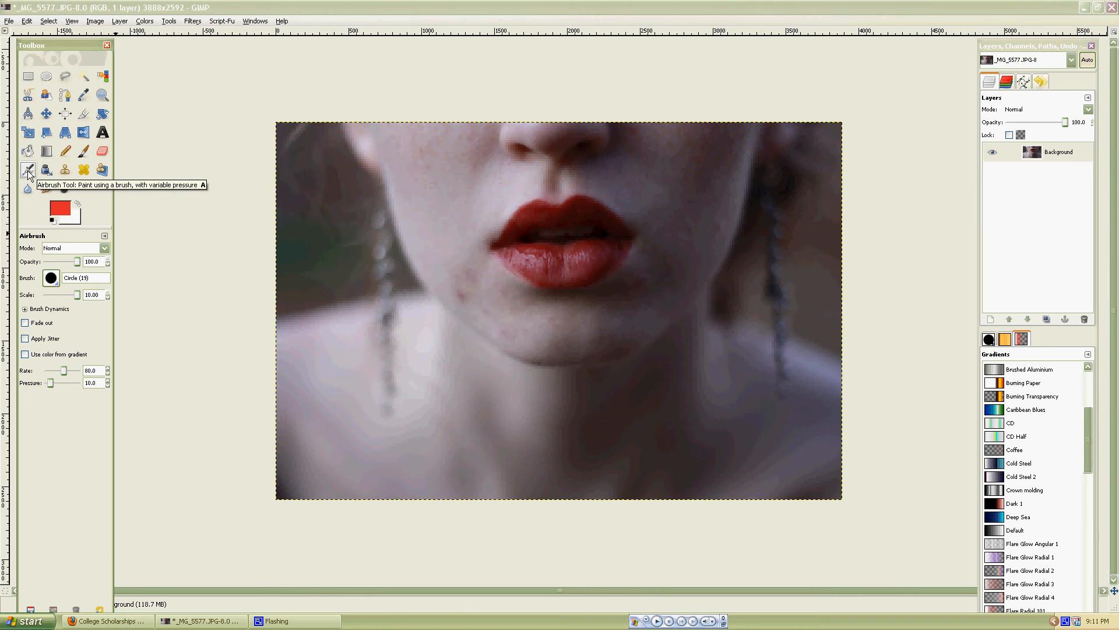
pyautogui.moveTo(307, 187)
pyautogui.mouseDown()
pyautogui.moveTo(373, 239)
pyautogui.moveTo(435, 225)
pyautogui.moveTo(394, 200)
pyautogui.moveTo(367, 232)
pyautogui.moveTo(453, 268)
pyautogui.moveTo(482, 234)
pyautogui.moveTo(547, 200)
pyautogui.moveTo(549, 254)
pyautogui.moveTo(530, 221)
pyautogui.moveTo(613, 188)
pyautogui.moveTo(632, 204)
pyautogui.mouseUp()
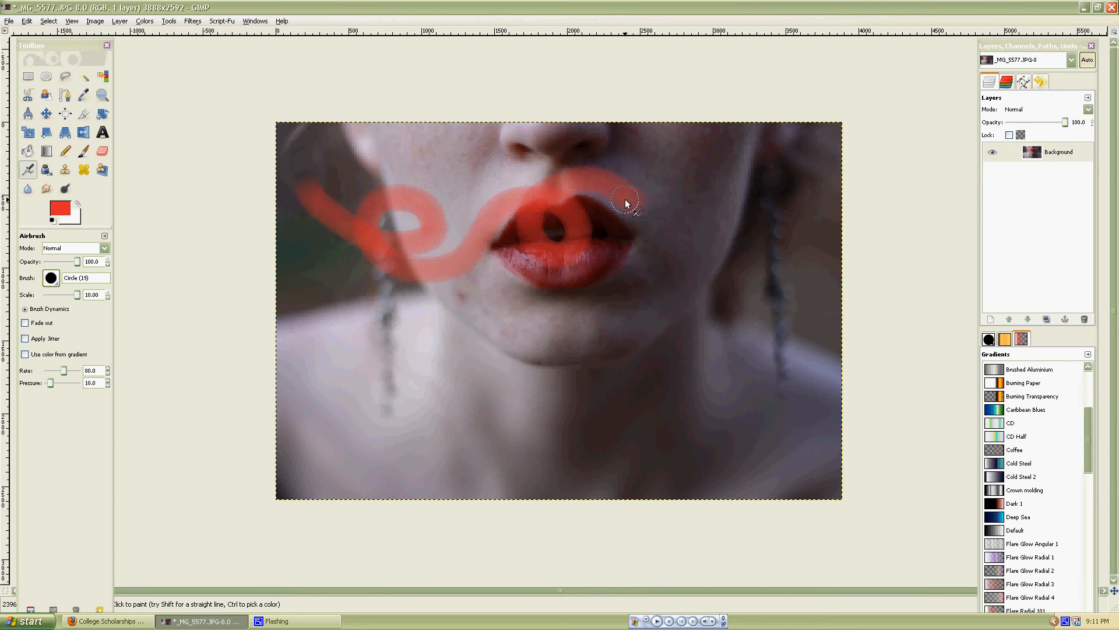
pyautogui.hotkey('ctrl', 'z')
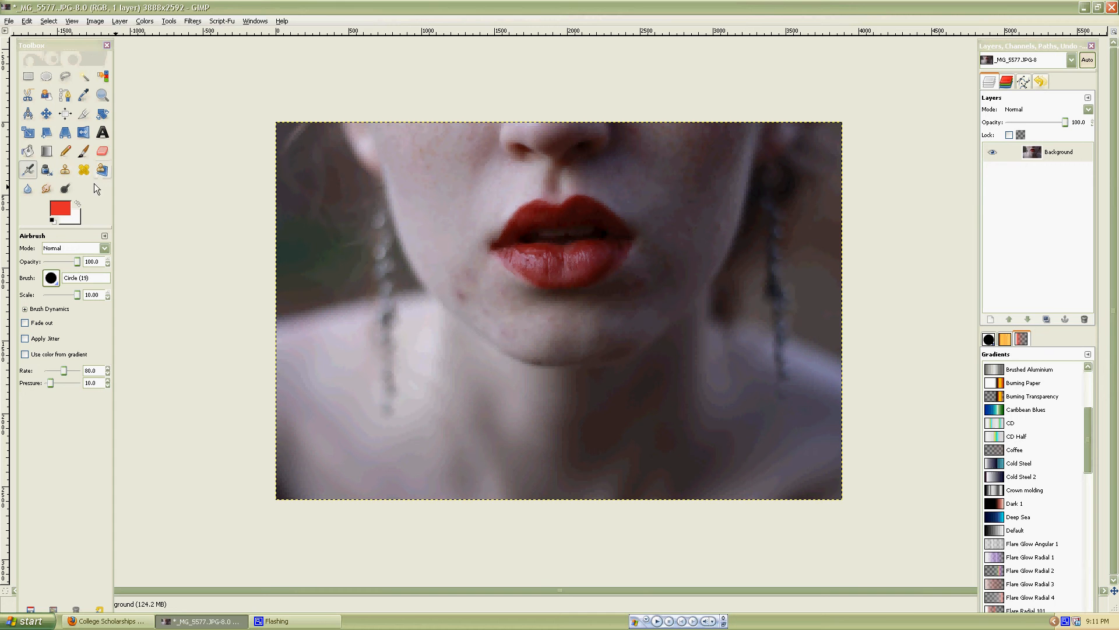
# - Blur spots on the lower lip and chin using the Blur tool at brush scale 10.00
pyautogui.click(30, 189)
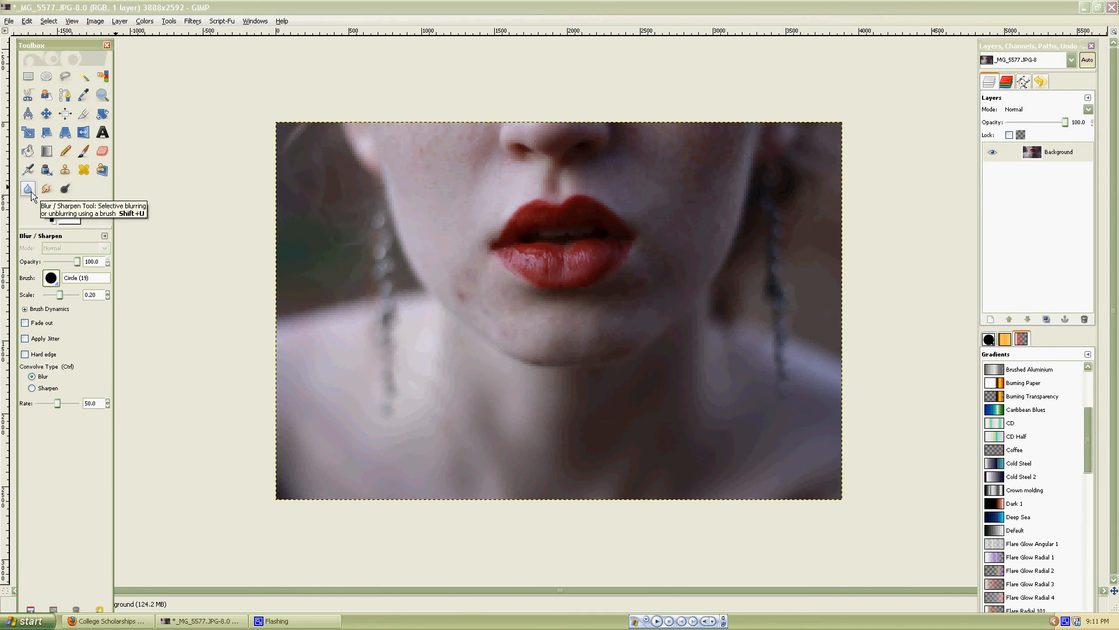
pyautogui.moveTo(59, 295); pyautogui.dragTo(180, 298)
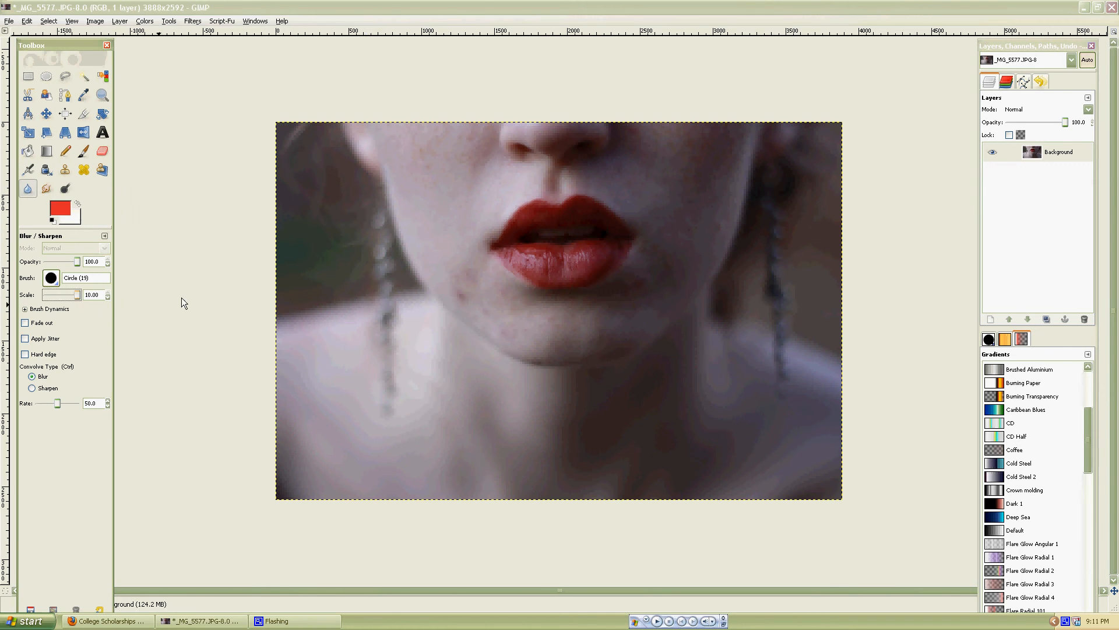
pyautogui.click(529, 263)
pyautogui.click(524, 335)
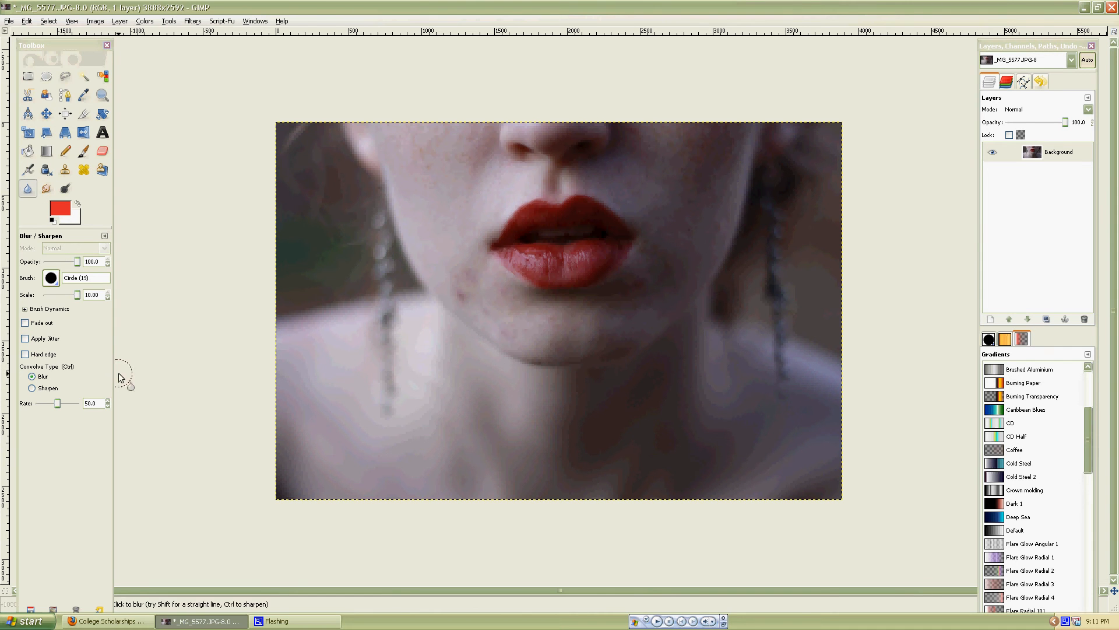
# - Smudge the lower lip and chin with the Smudge tool, and undo the smudging
pyautogui.click(46, 189)
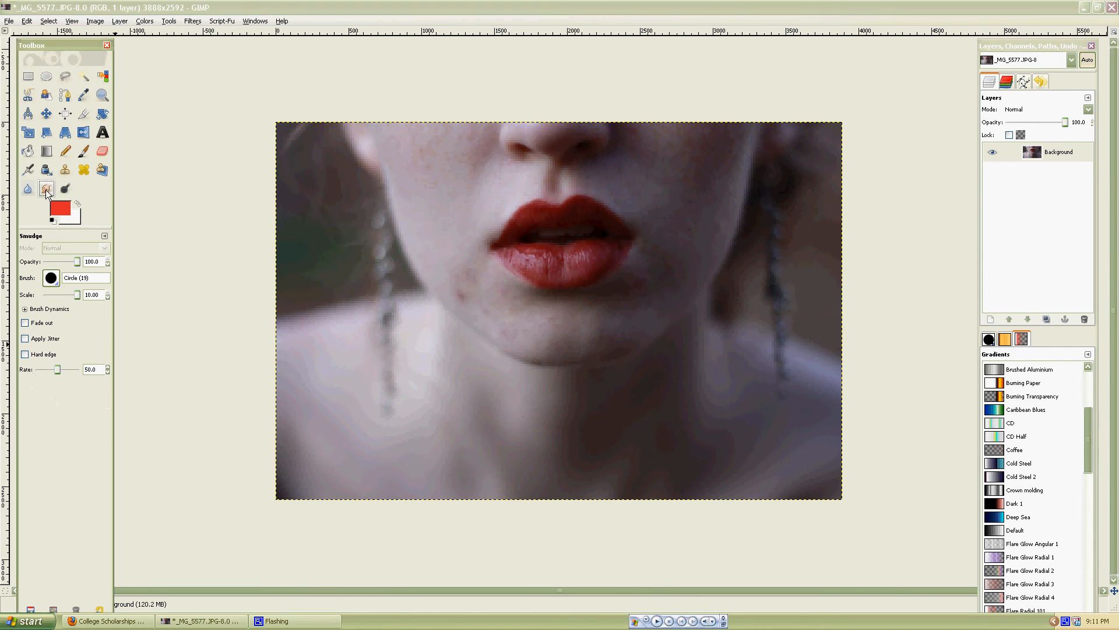
pyautogui.moveTo(503, 301)
pyautogui.mouseDown()
pyautogui.moveTo(556, 245)
pyautogui.moveTo(604, 337)
pyautogui.mouseUp()
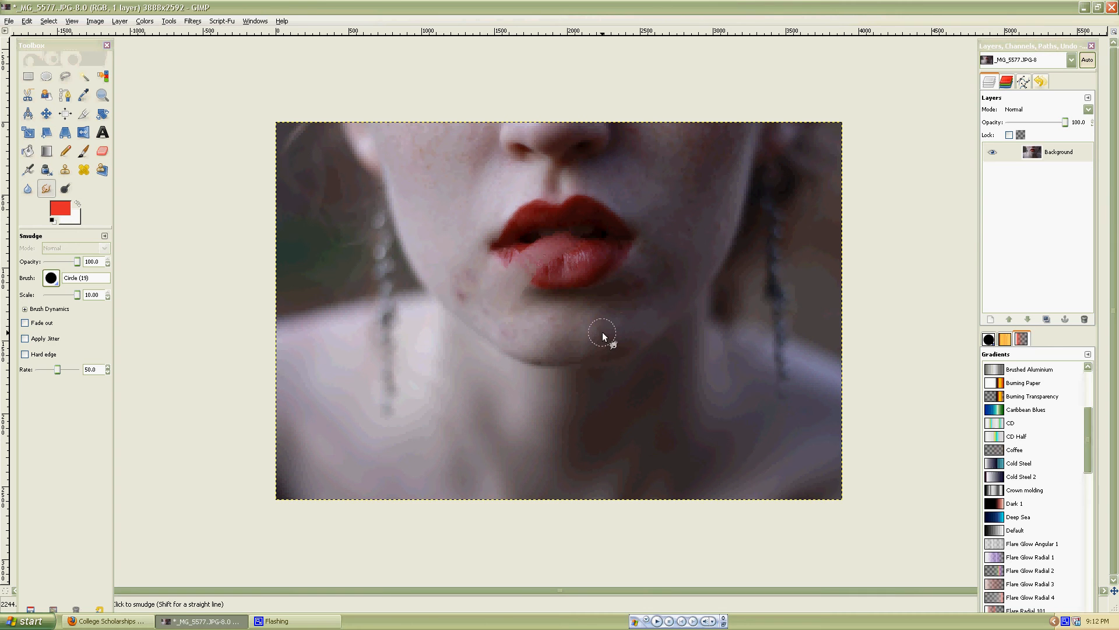
pyautogui.hotkey('ctrl', 'z')
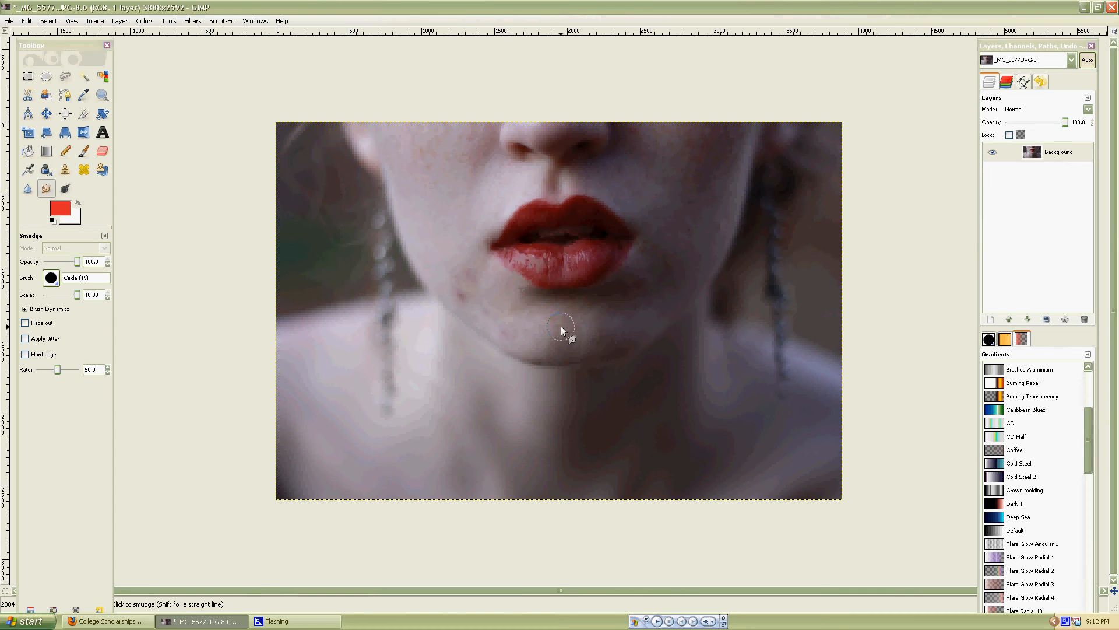
pyautogui.hotkey('ctrl', 'z')
# - Burn the shadows across the lower lip at exposure 50.0
pyautogui.click(66, 190)
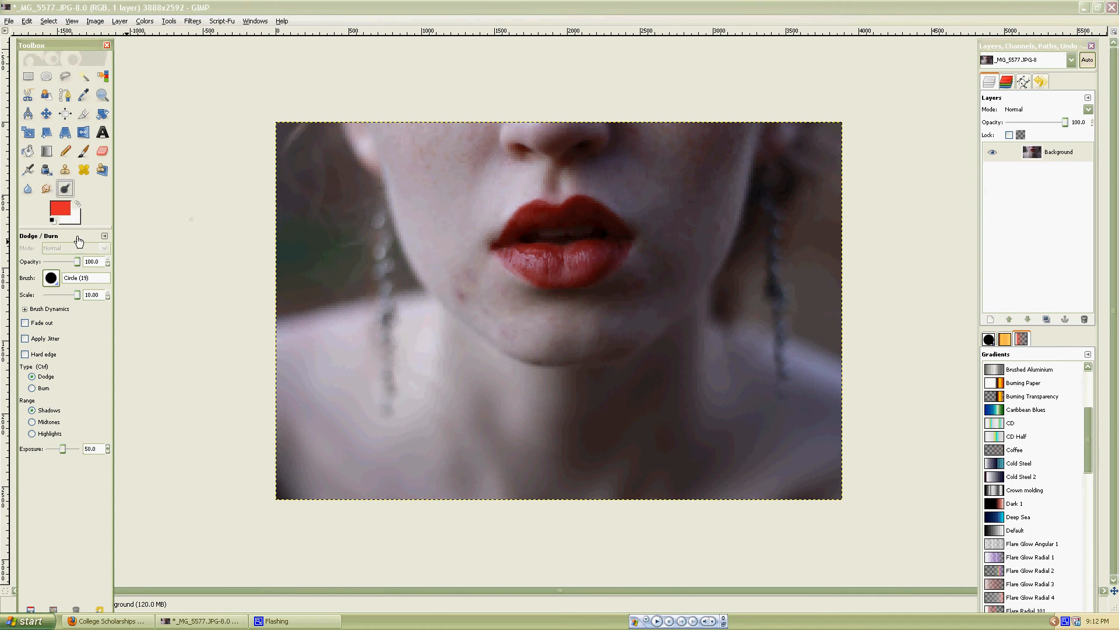
pyautogui.click(45, 388)
pyautogui.moveTo(501, 257)
pyautogui.mouseDown()
pyautogui.moveTo(571, 263)
pyautogui.moveTo(541, 273)
pyautogui.mouseUp()
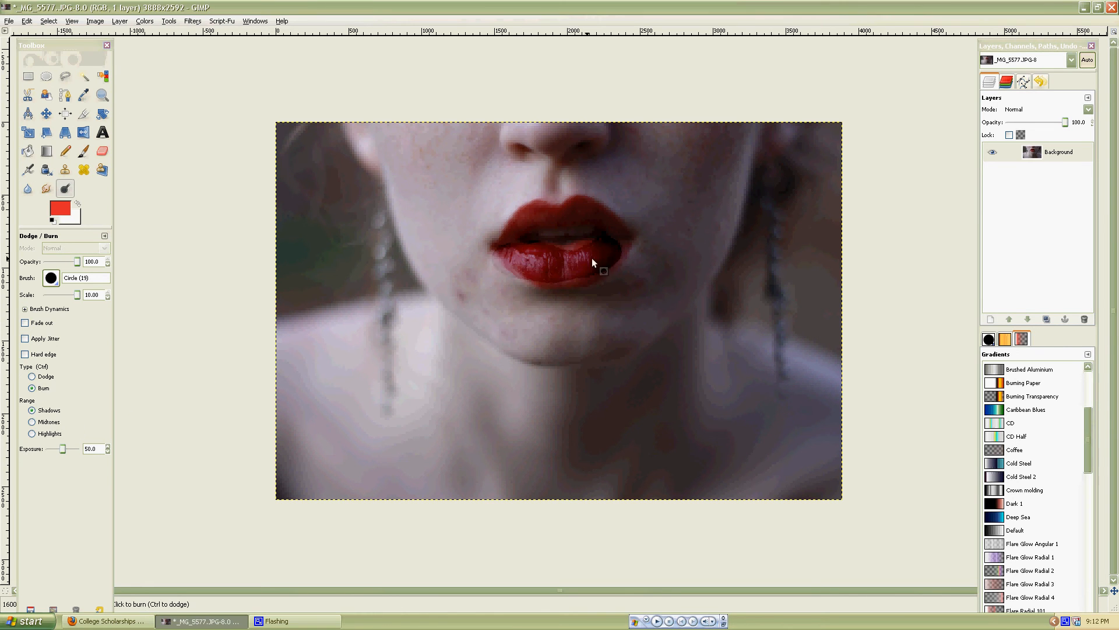
# - Dodge the highlights along the mouth opening, and undo both the dodge and burn strokes
pyautogui.click(33, 433)
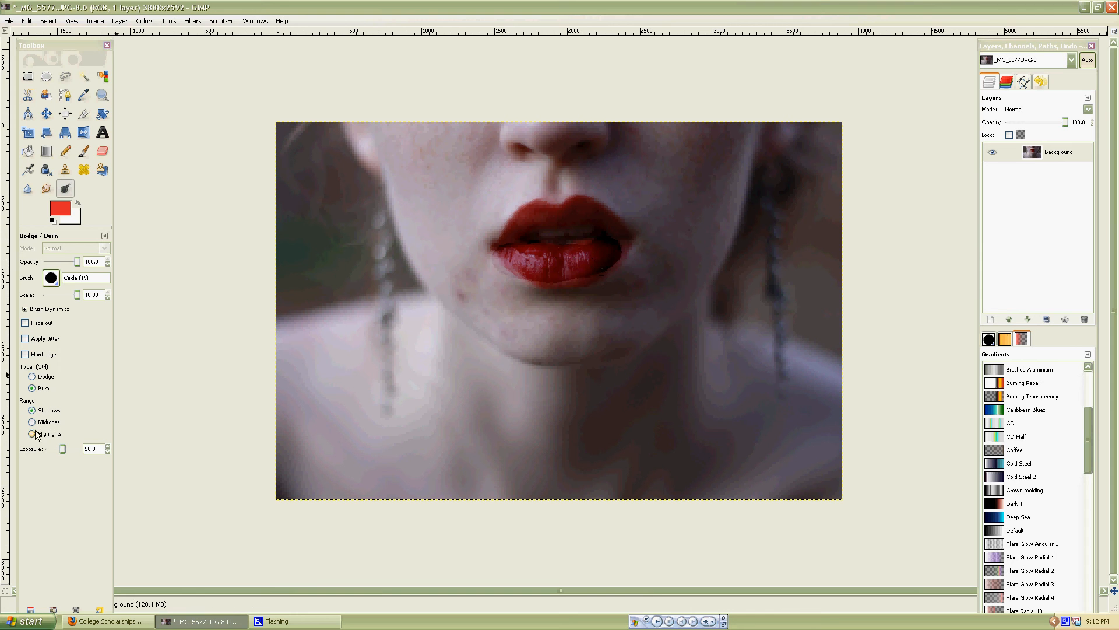
pyautogui.click(32, 376)
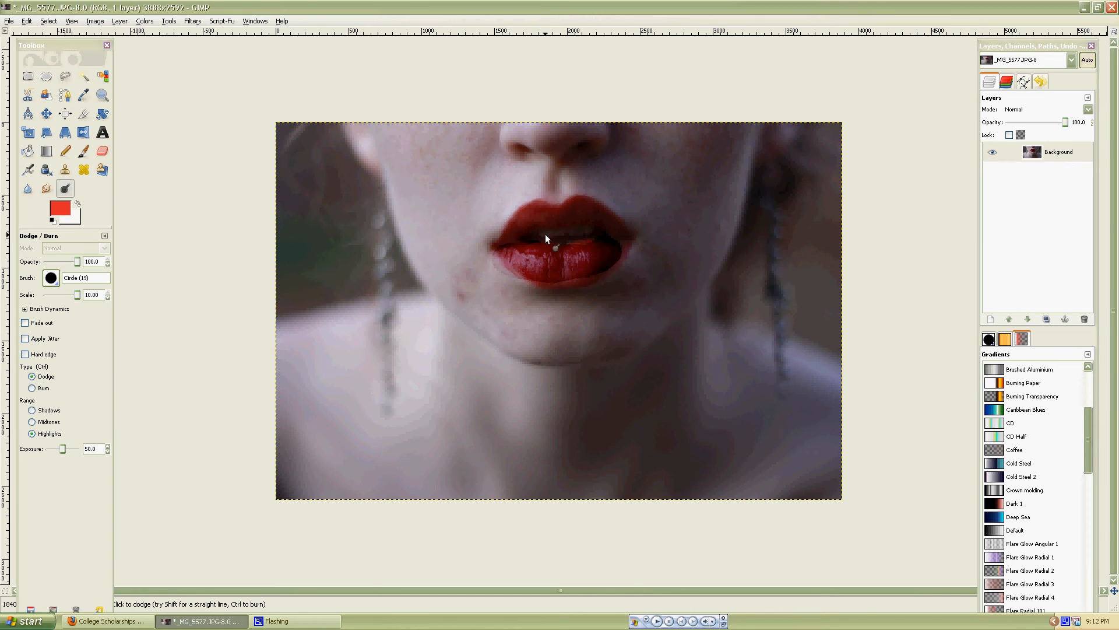
pyautogui.moveTo(545, 238); pyautogui.dragTo(609, 237)
pyautogui.hotkey('ctrl', 'z')
pyautogui.hotkey('ctrl', 'z')
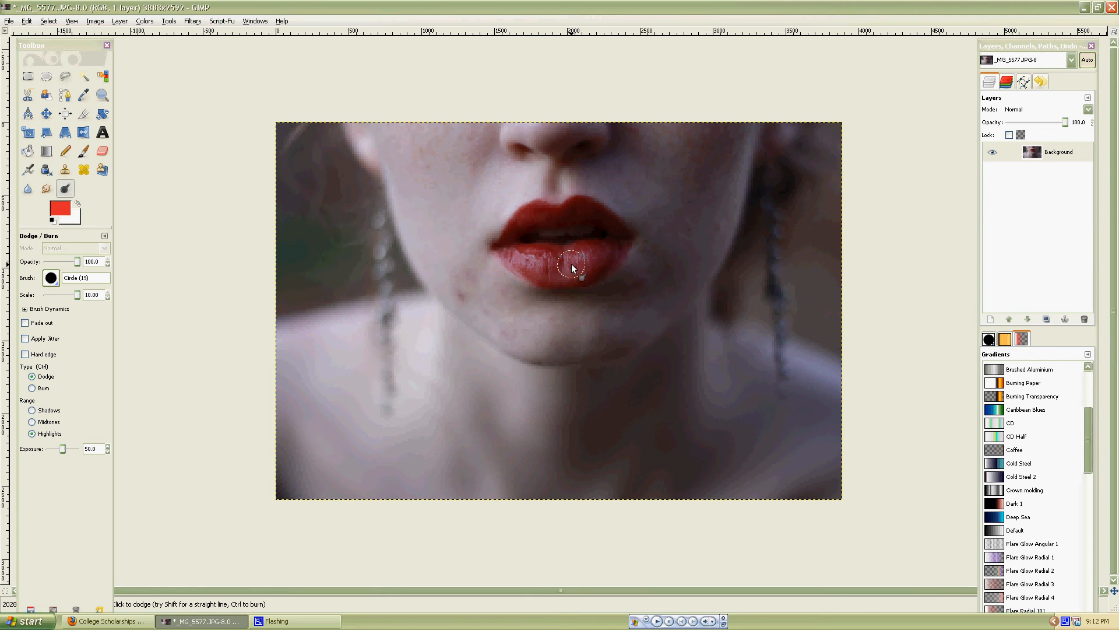
# - Try a darker red (d22222) as the foreground colour and look through the colour chooser's other selector modes
pyautogui.click(61, 208)
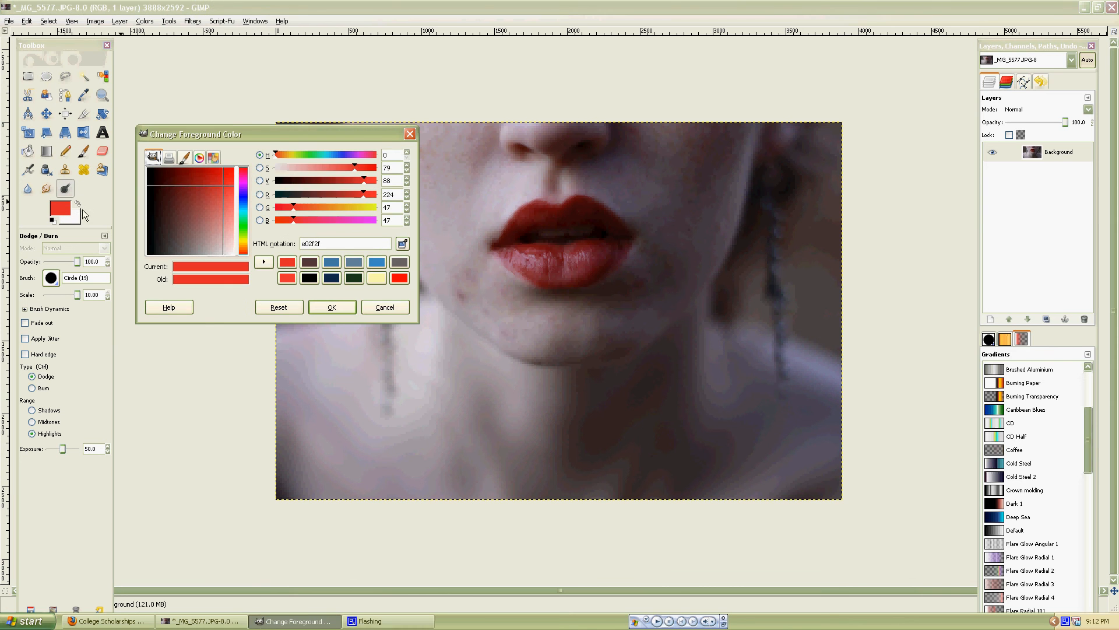
pyautogui.moveTo(202, 210); pyautogui.dragTo(219, 181)
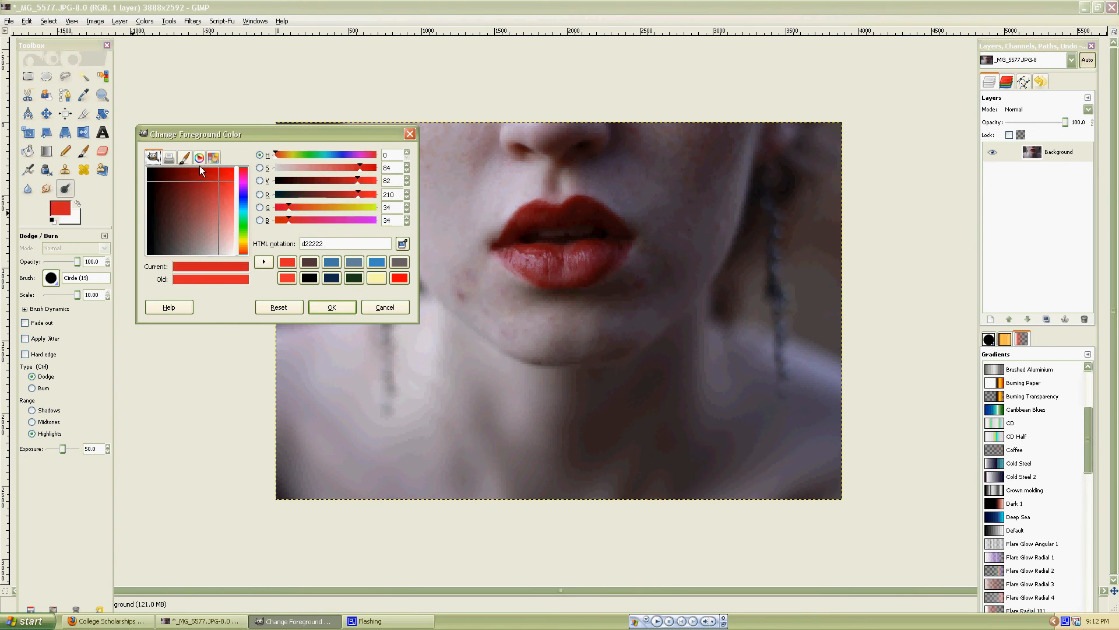
pyautogui.click(199, 157)
pyautogui.click(184, 157)
pyautogui.click(169, 158)
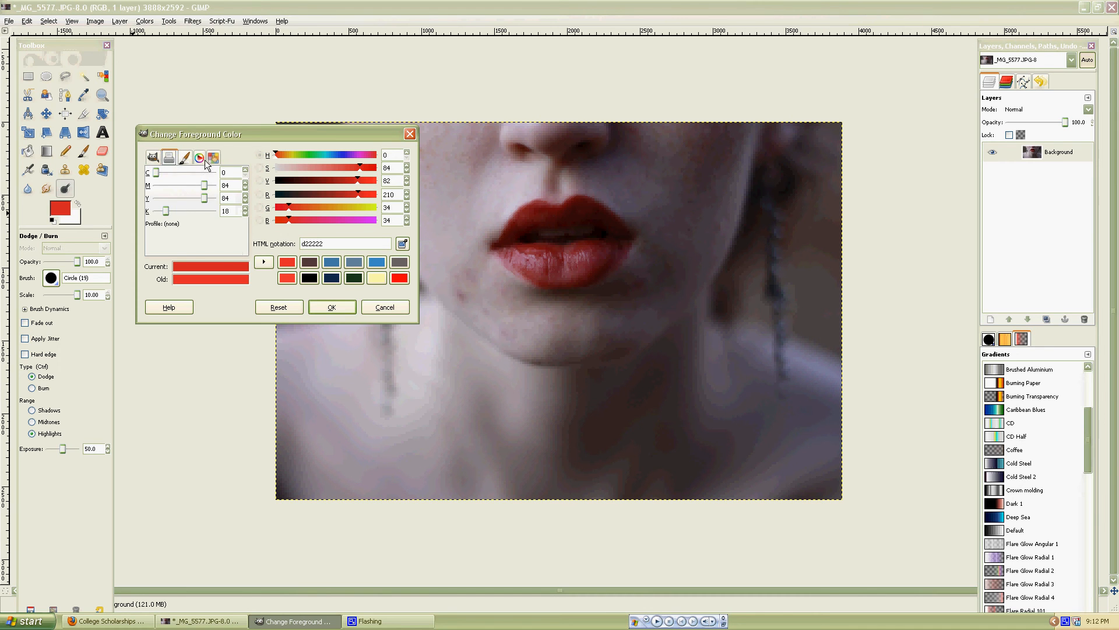
pyautogui.click(213, 157)
pyautogui.click(153, 157)
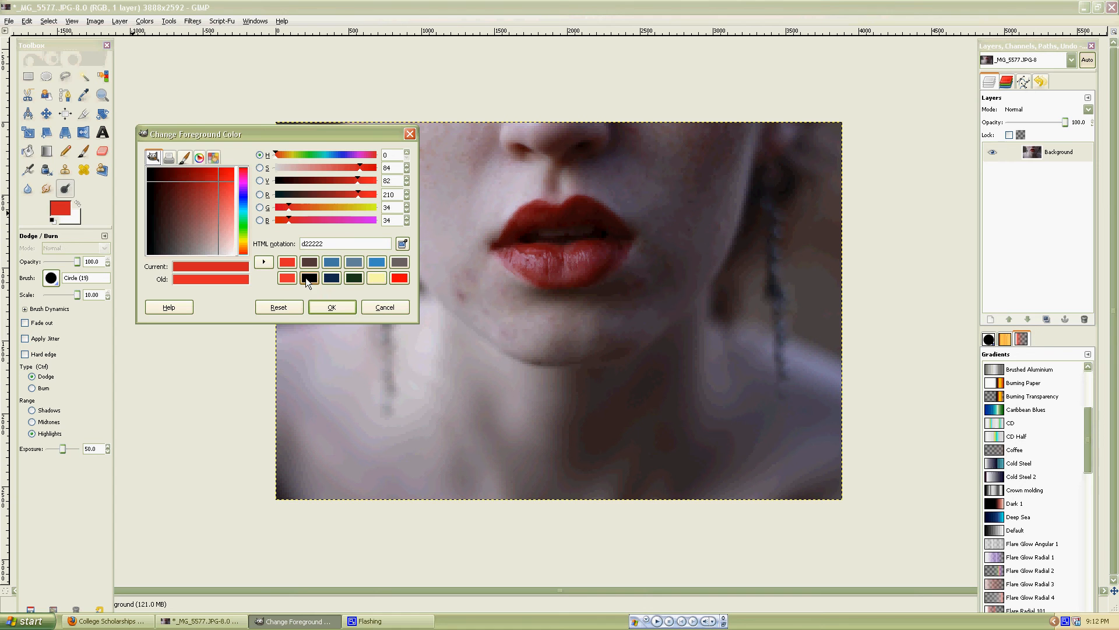
pyautogui.click(339, 312)
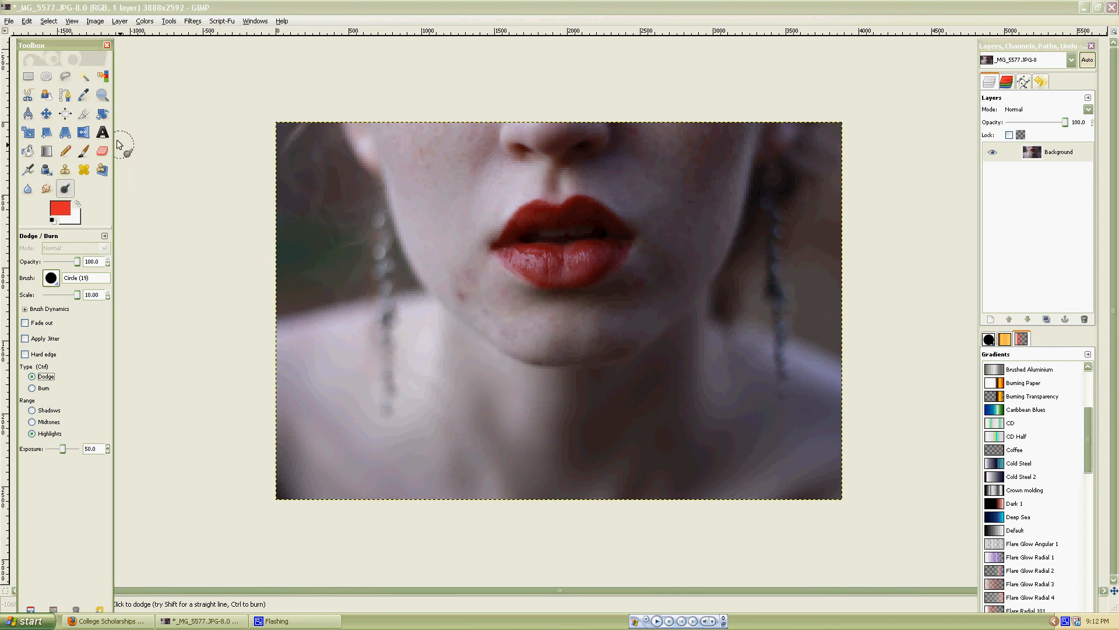
# - Start saving the image as a new copy named test.jpg in the 2012-1-27 folder
pyautogui.click(9, 21)
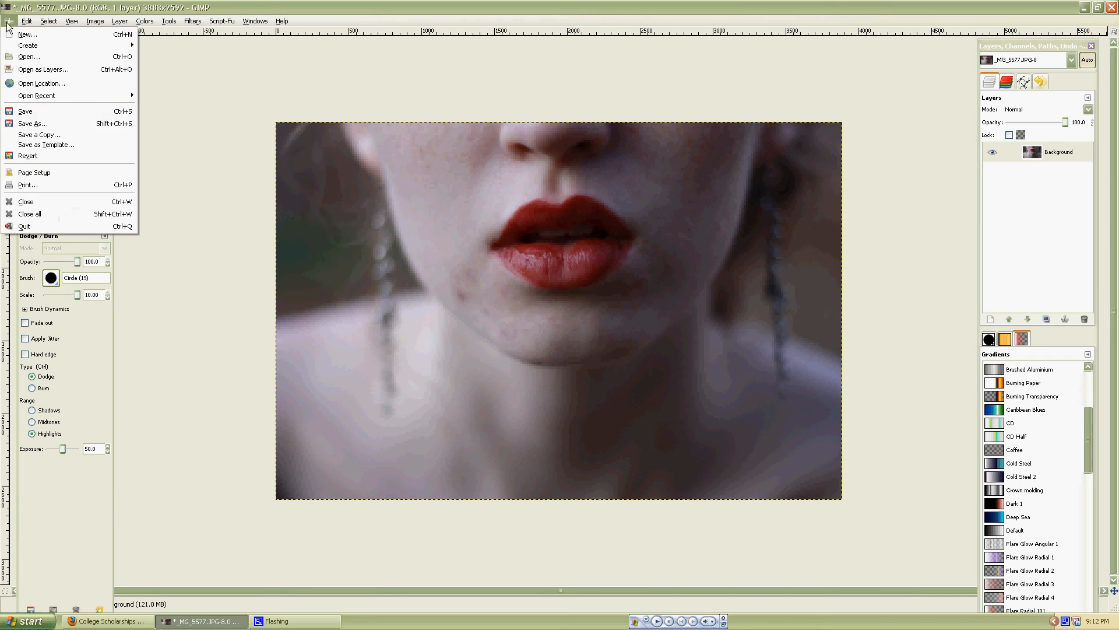
pyautogui.click(44, 123)
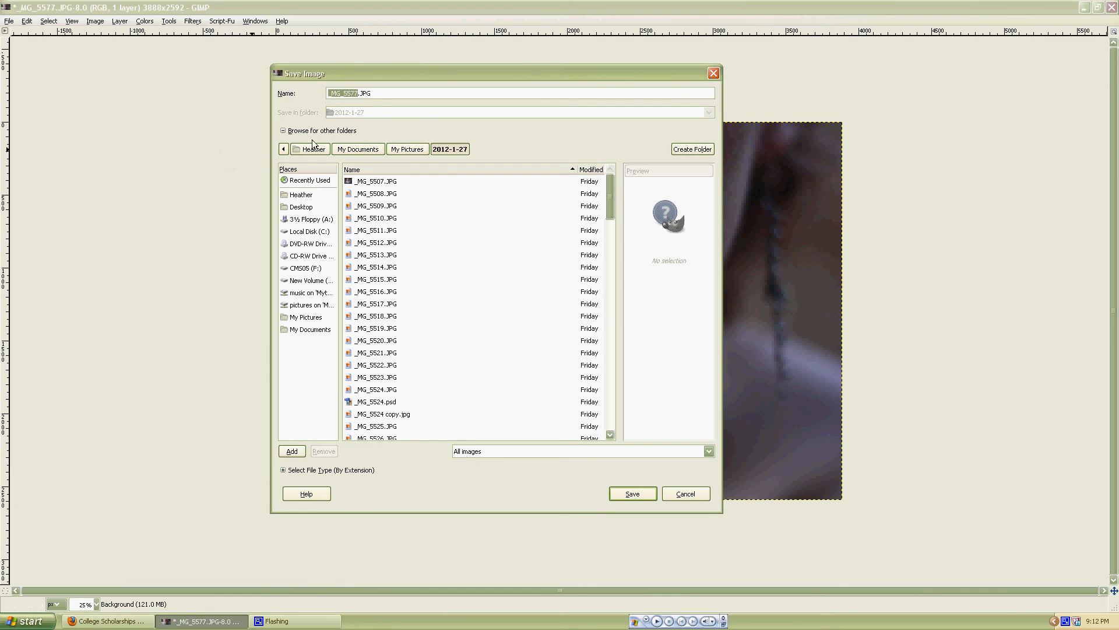
pyautogui.click(377, 92)
pyautogui.press('BackSpace')
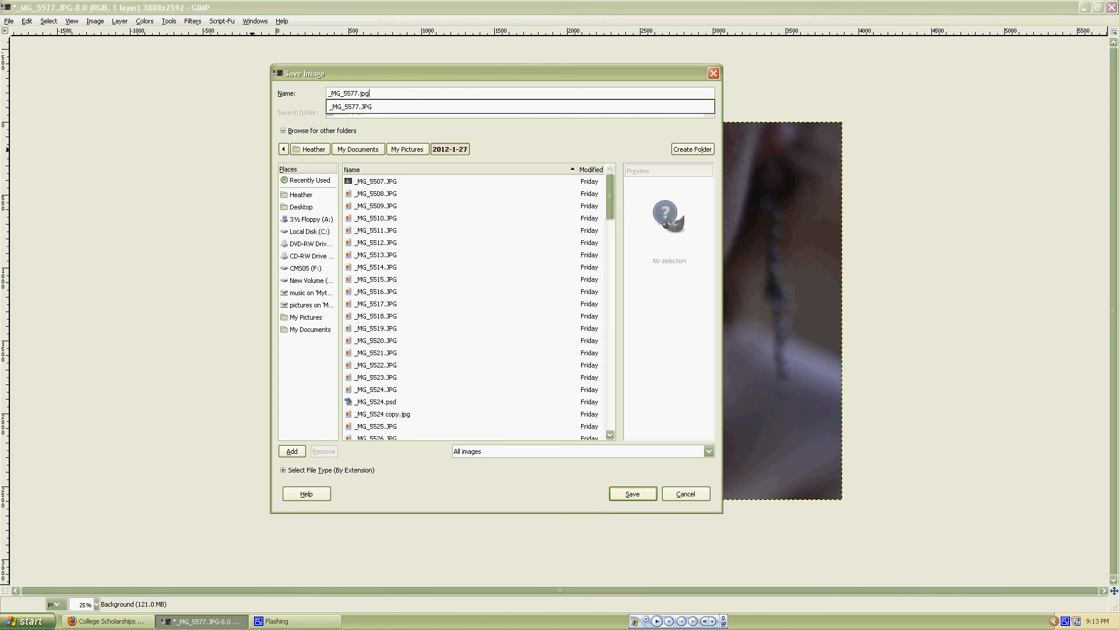
pyautogui.click(360, 93)
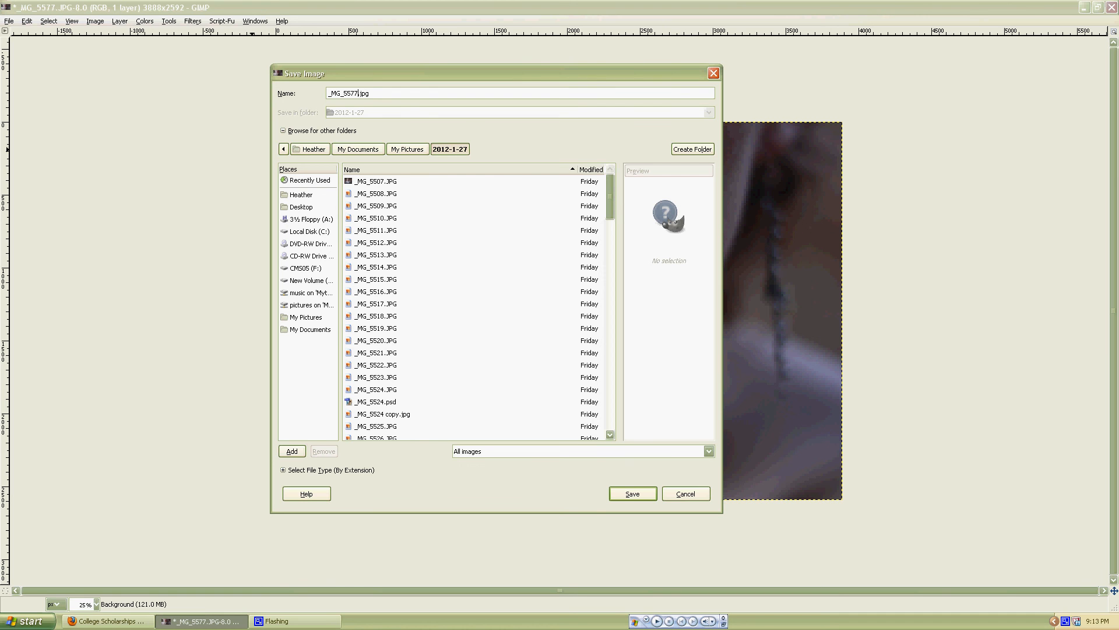
pyautogui.press('BackSpace')
pyautogui.press('BackSpace')
pyautogui.press('BackSpace')
pyautogui.press('BackSpace')
pyautogui.press('BackSpace')
pyautogui.press('BackSpace')
pyautogui.press('BackSpace')
pyautogui.press('BackSpace')
pyautogui.write('te')
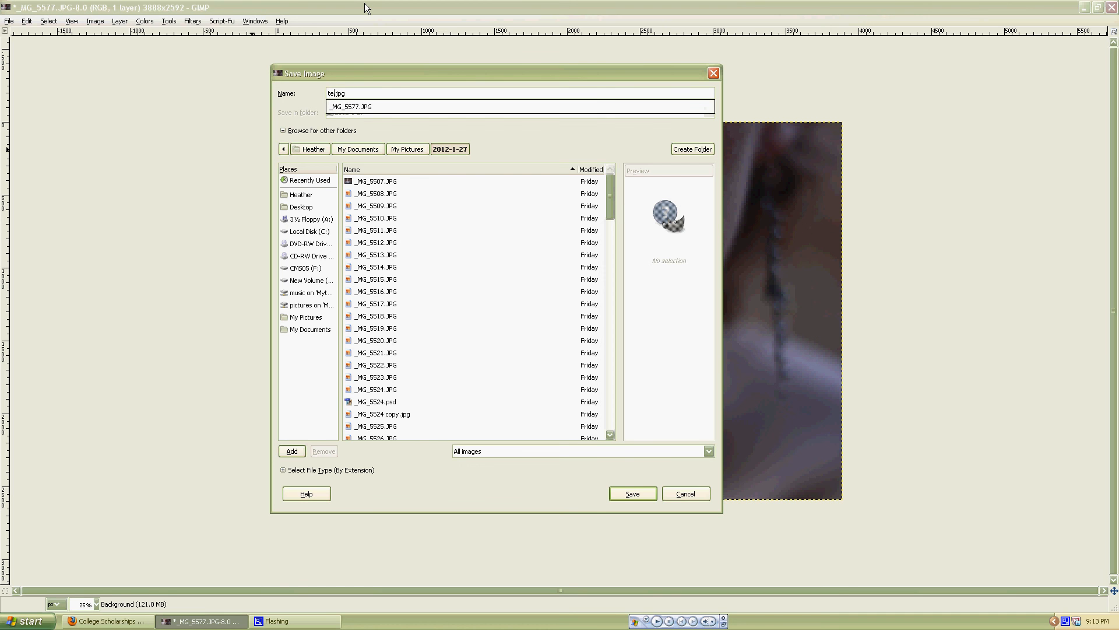
pyautogui.write('st')
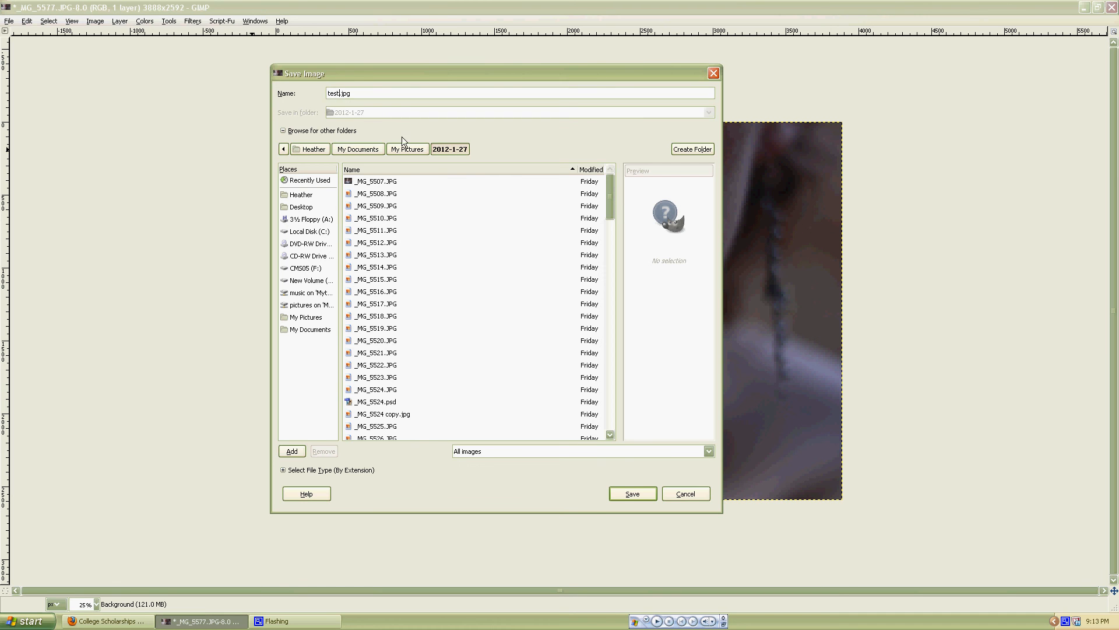
# - Save the file, exporting it as a flattened JPEG at quality 100
pyautogui.click(641, 491)
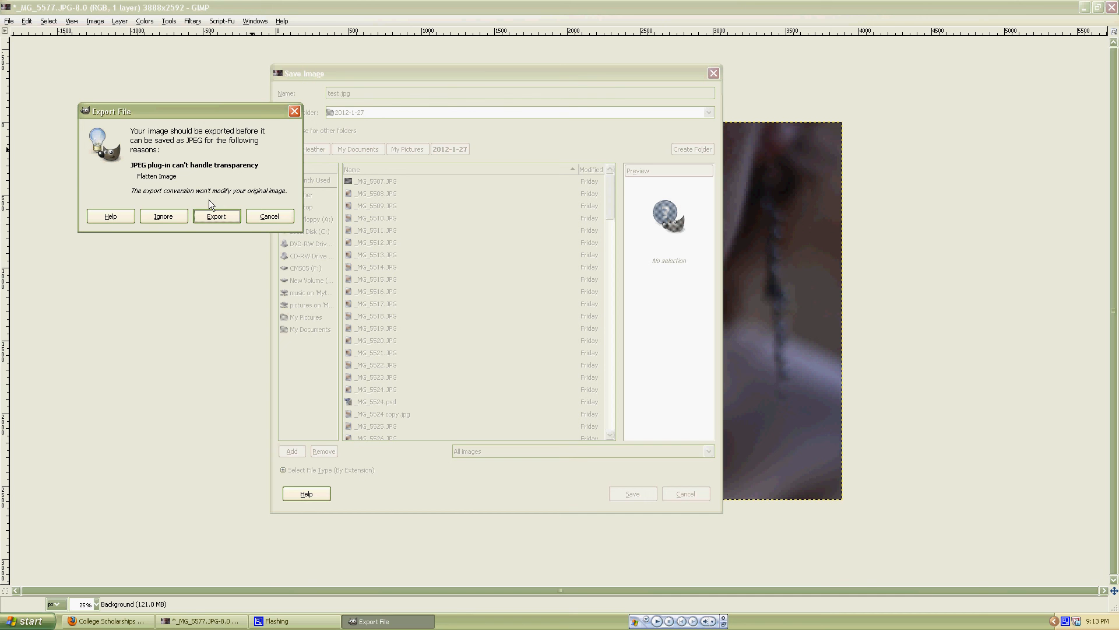
pyautogui.click(225, 216)
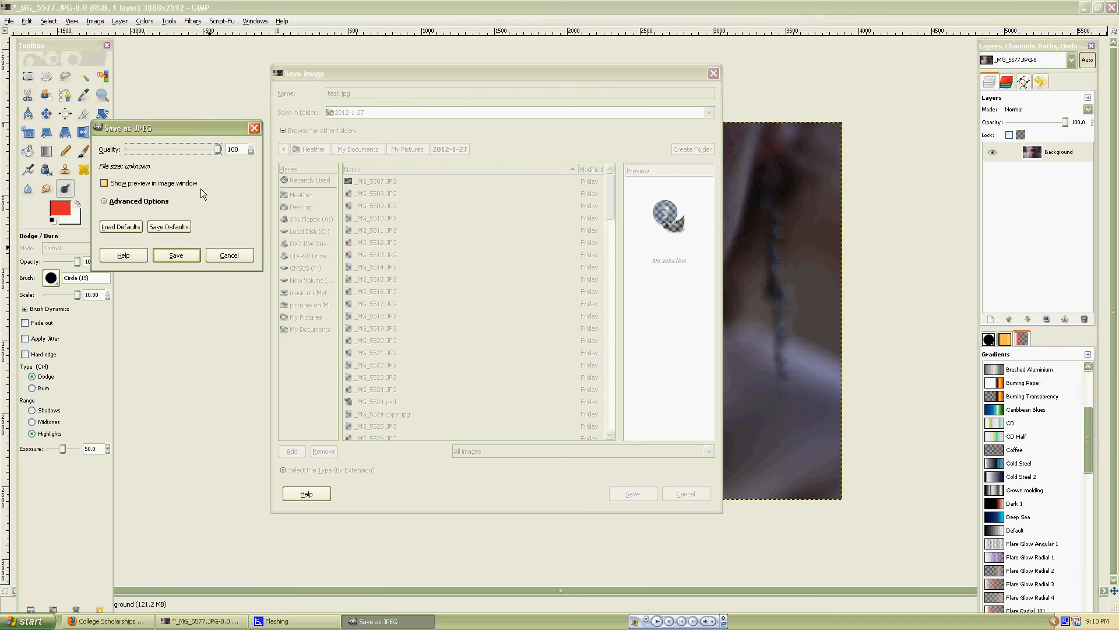
pyautogui.click(184, 257)
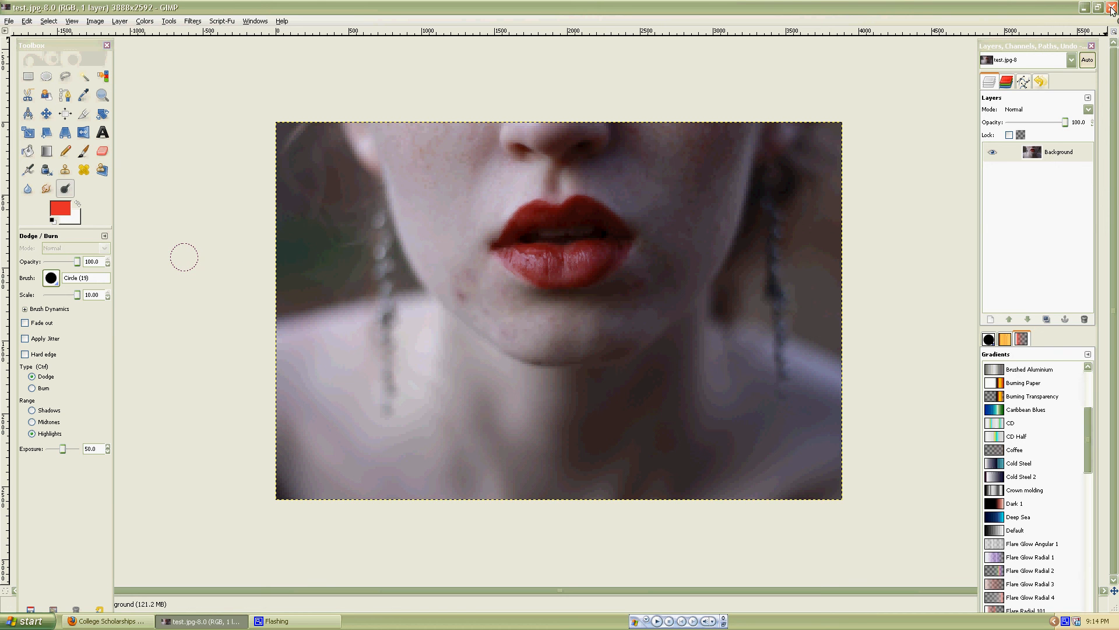
pyautogui.click(1085, 8)
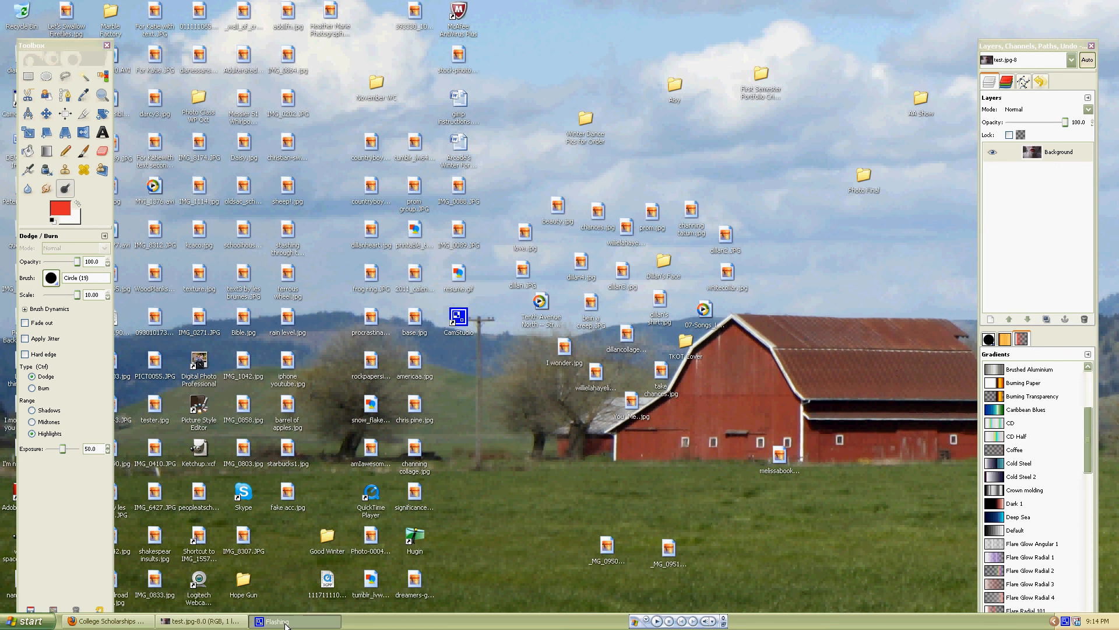
pyautogui.click(1065, 621)
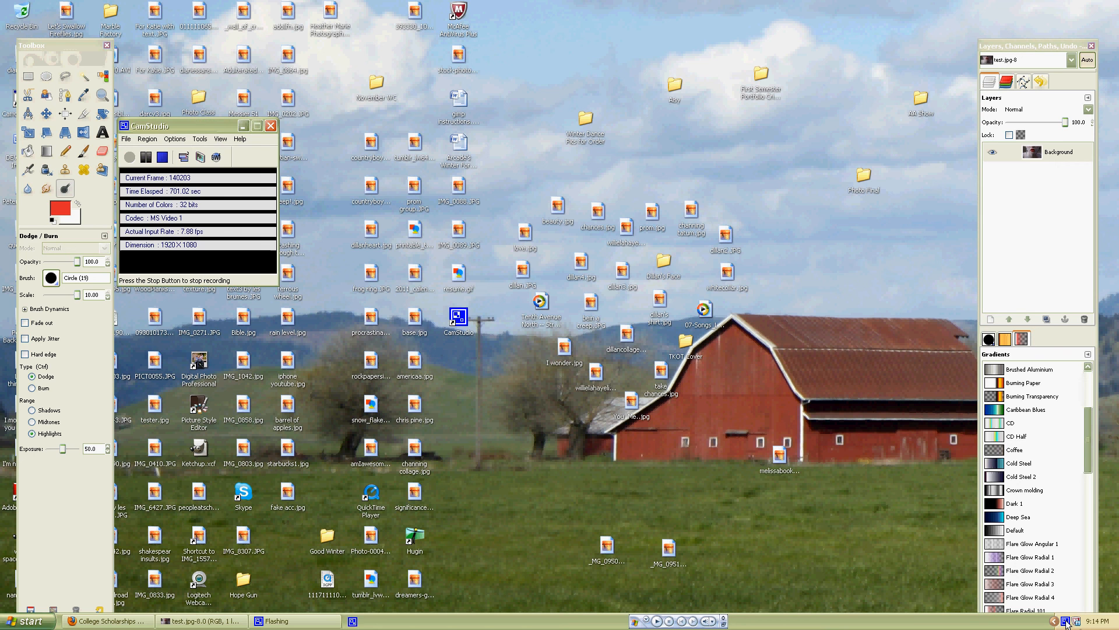